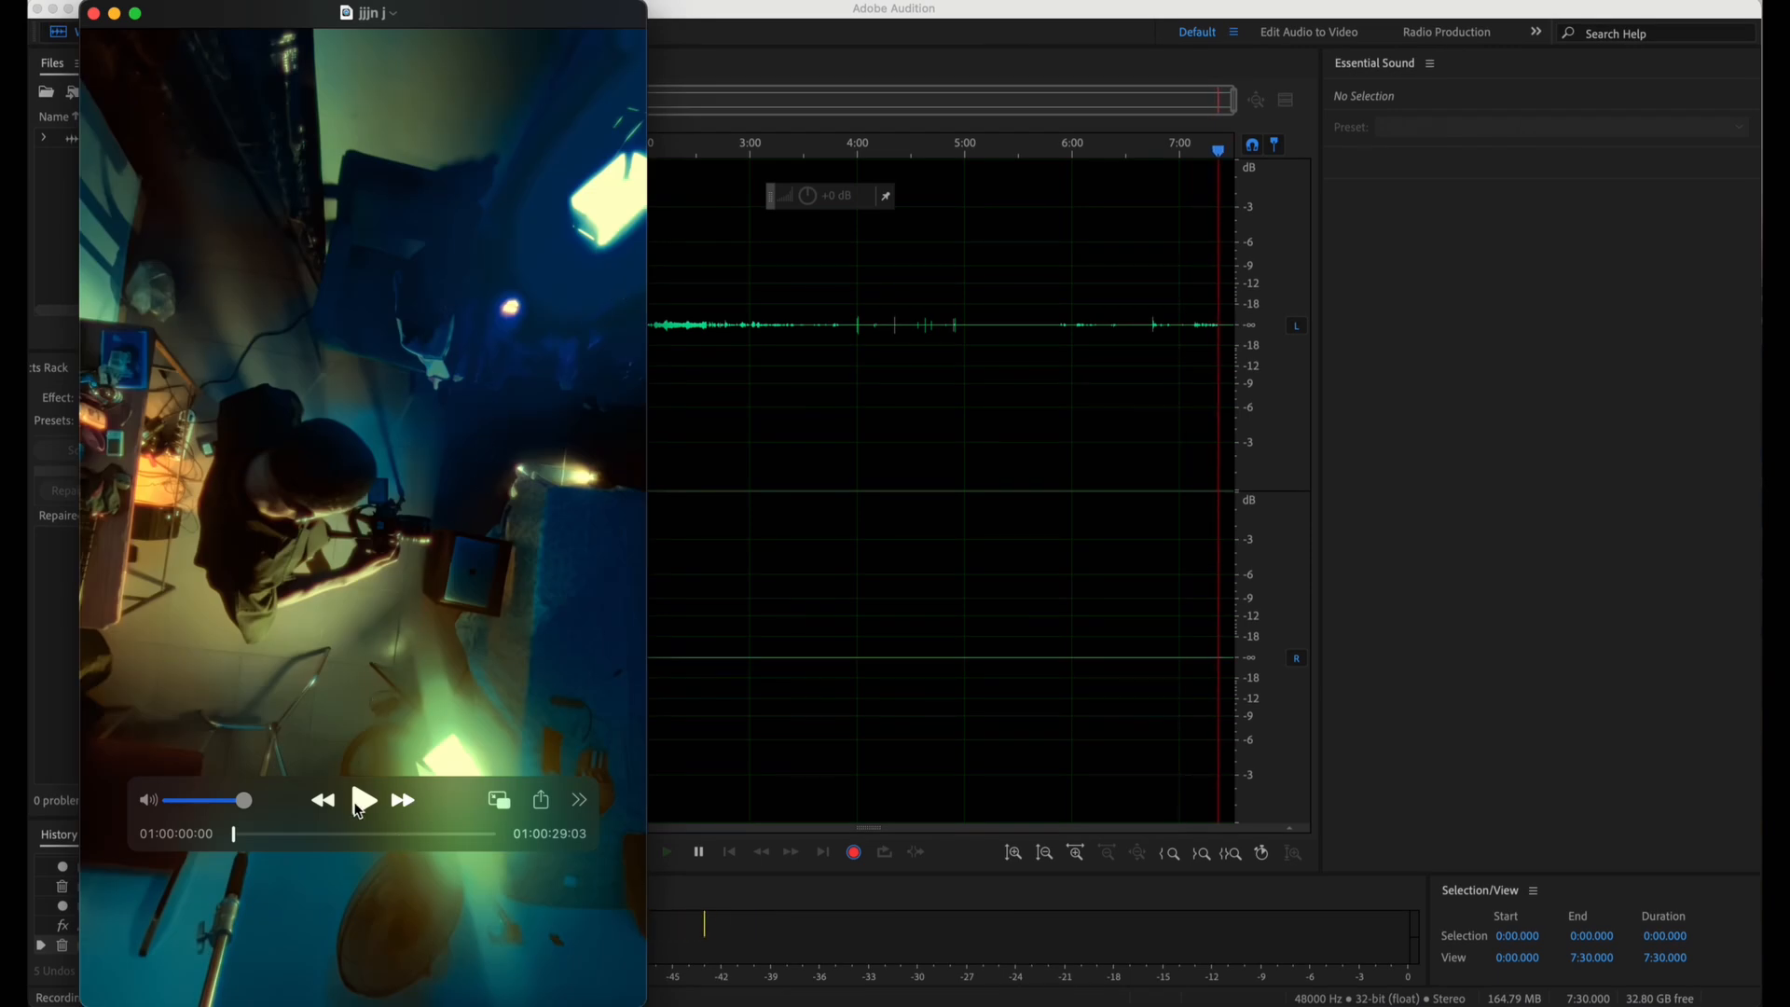
Play the graded "jjjn j" video, close it, and clear the audio editor off the desktop
{"action": "left_click", "coordinate": [361, 800]}
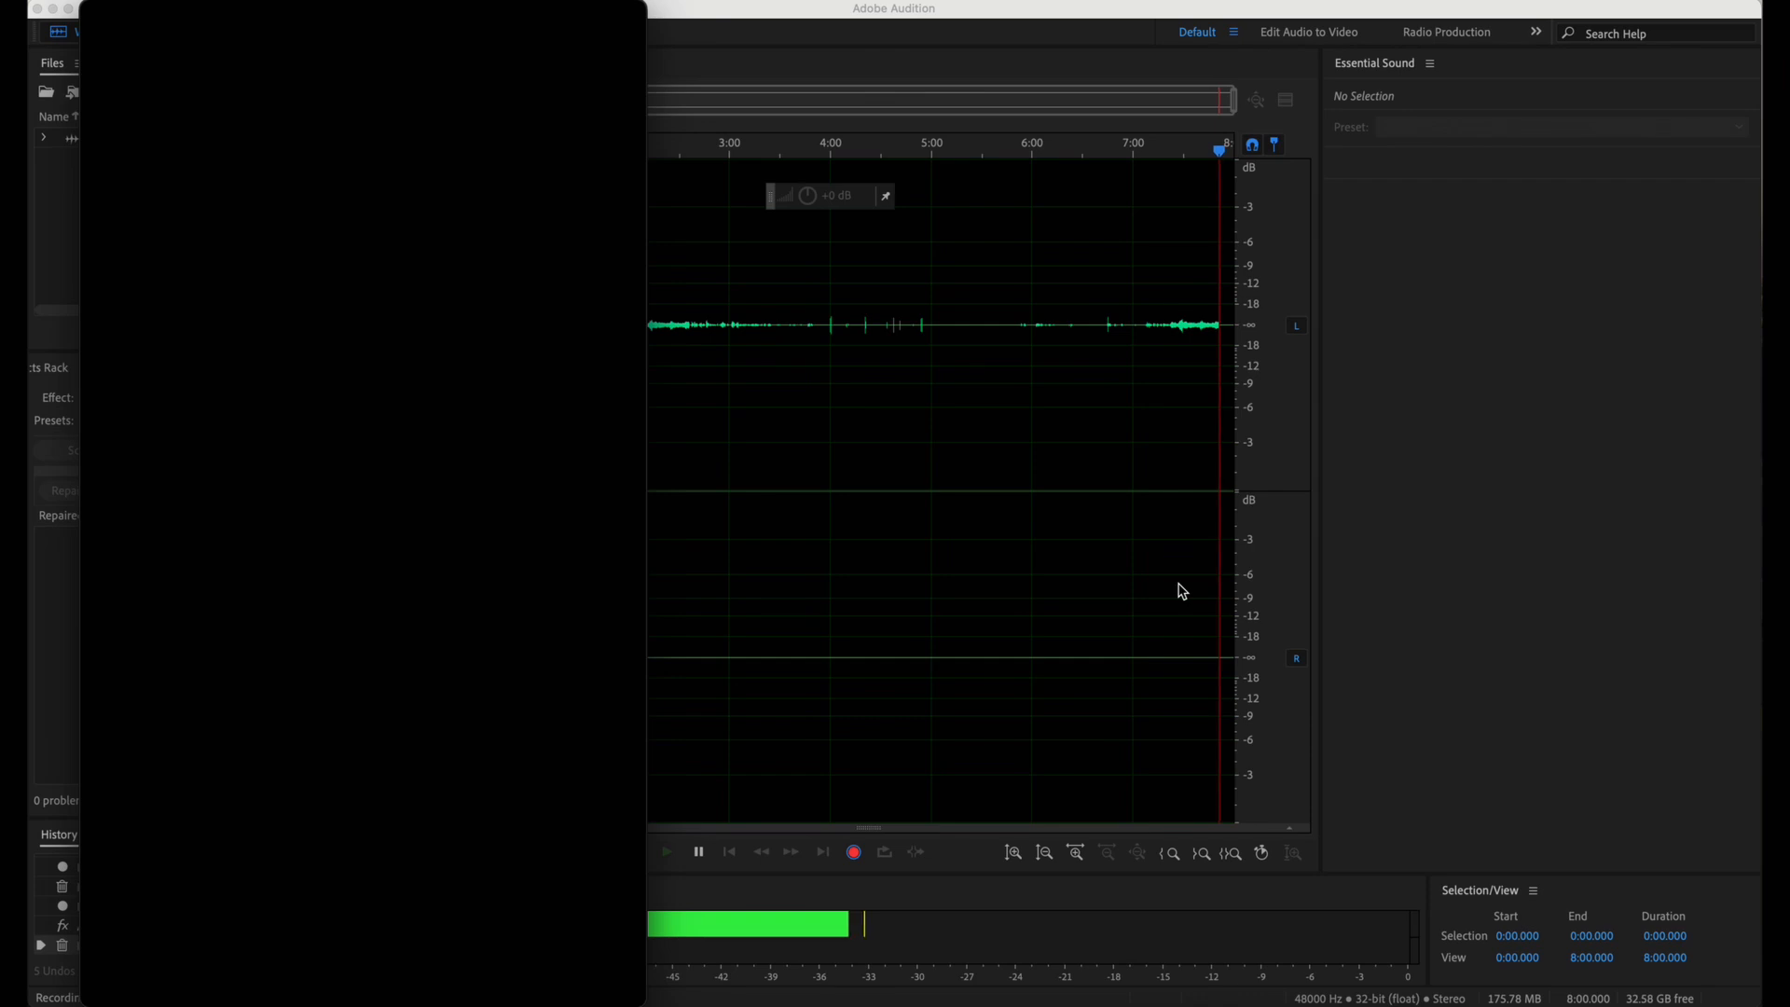
{"action": "mouse_move", "coordinate": [152, 9]}
{"action": "left_click", "coordinate": [93, 13]}
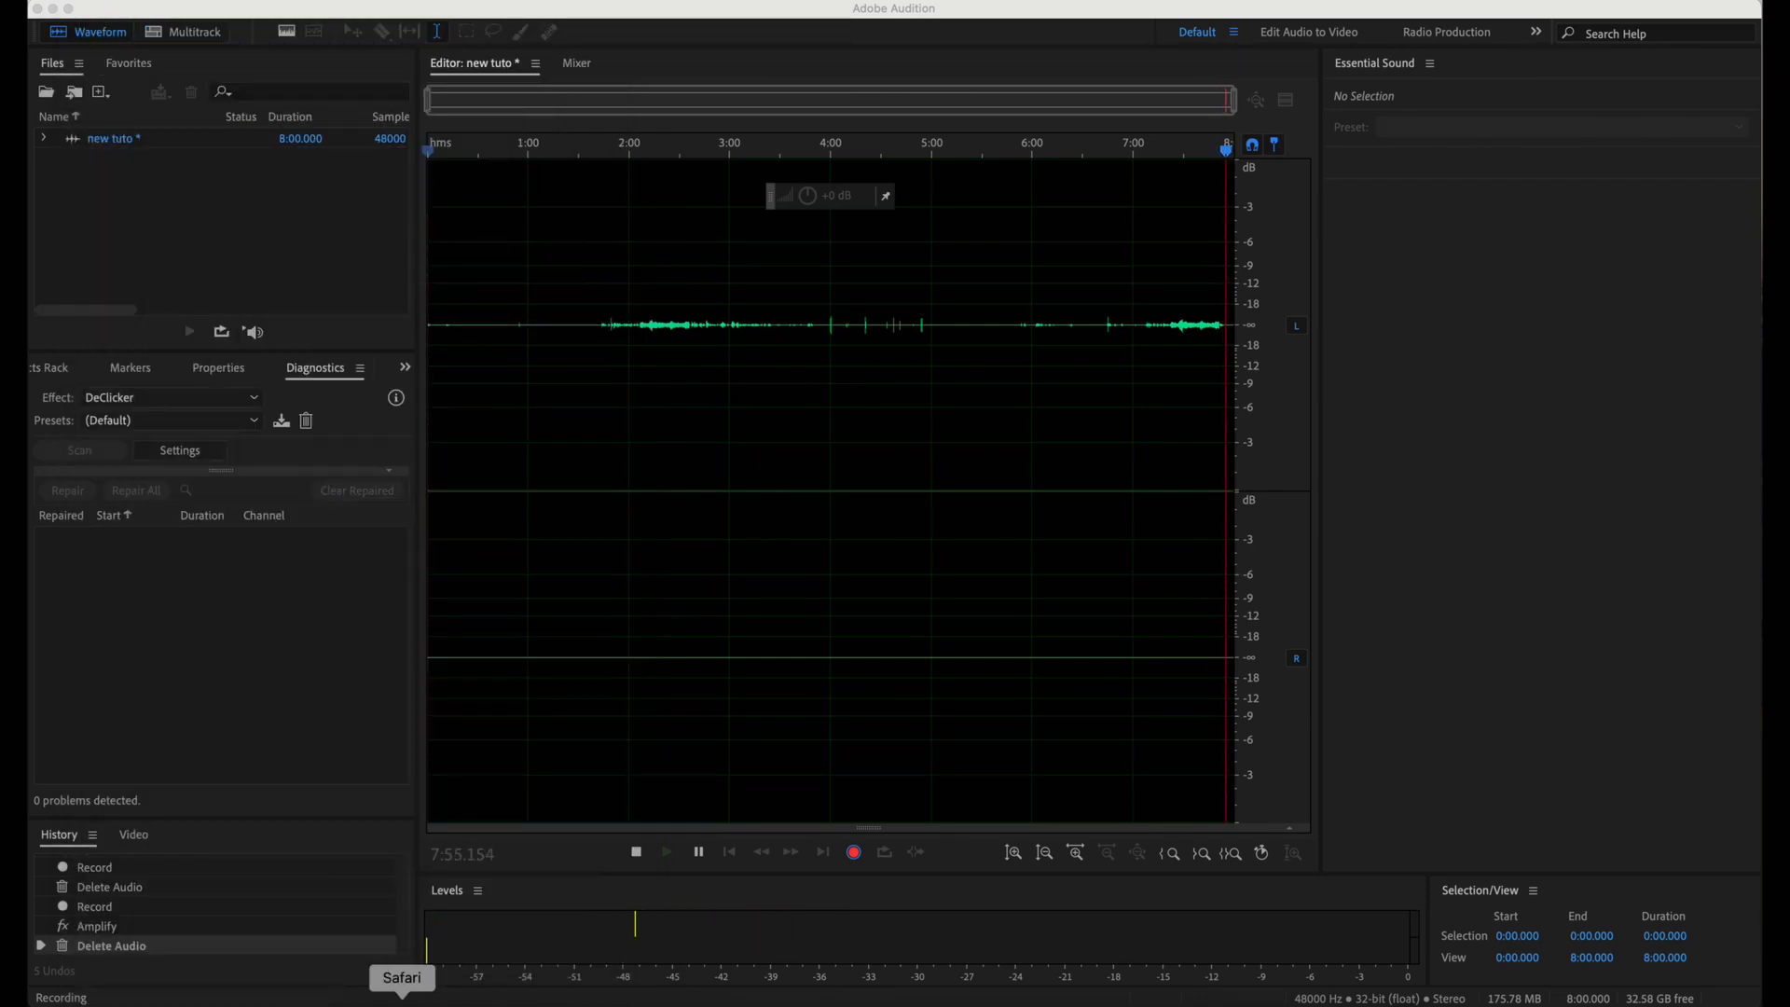
{"action": "left_click", "coordinate": [53, 9]}
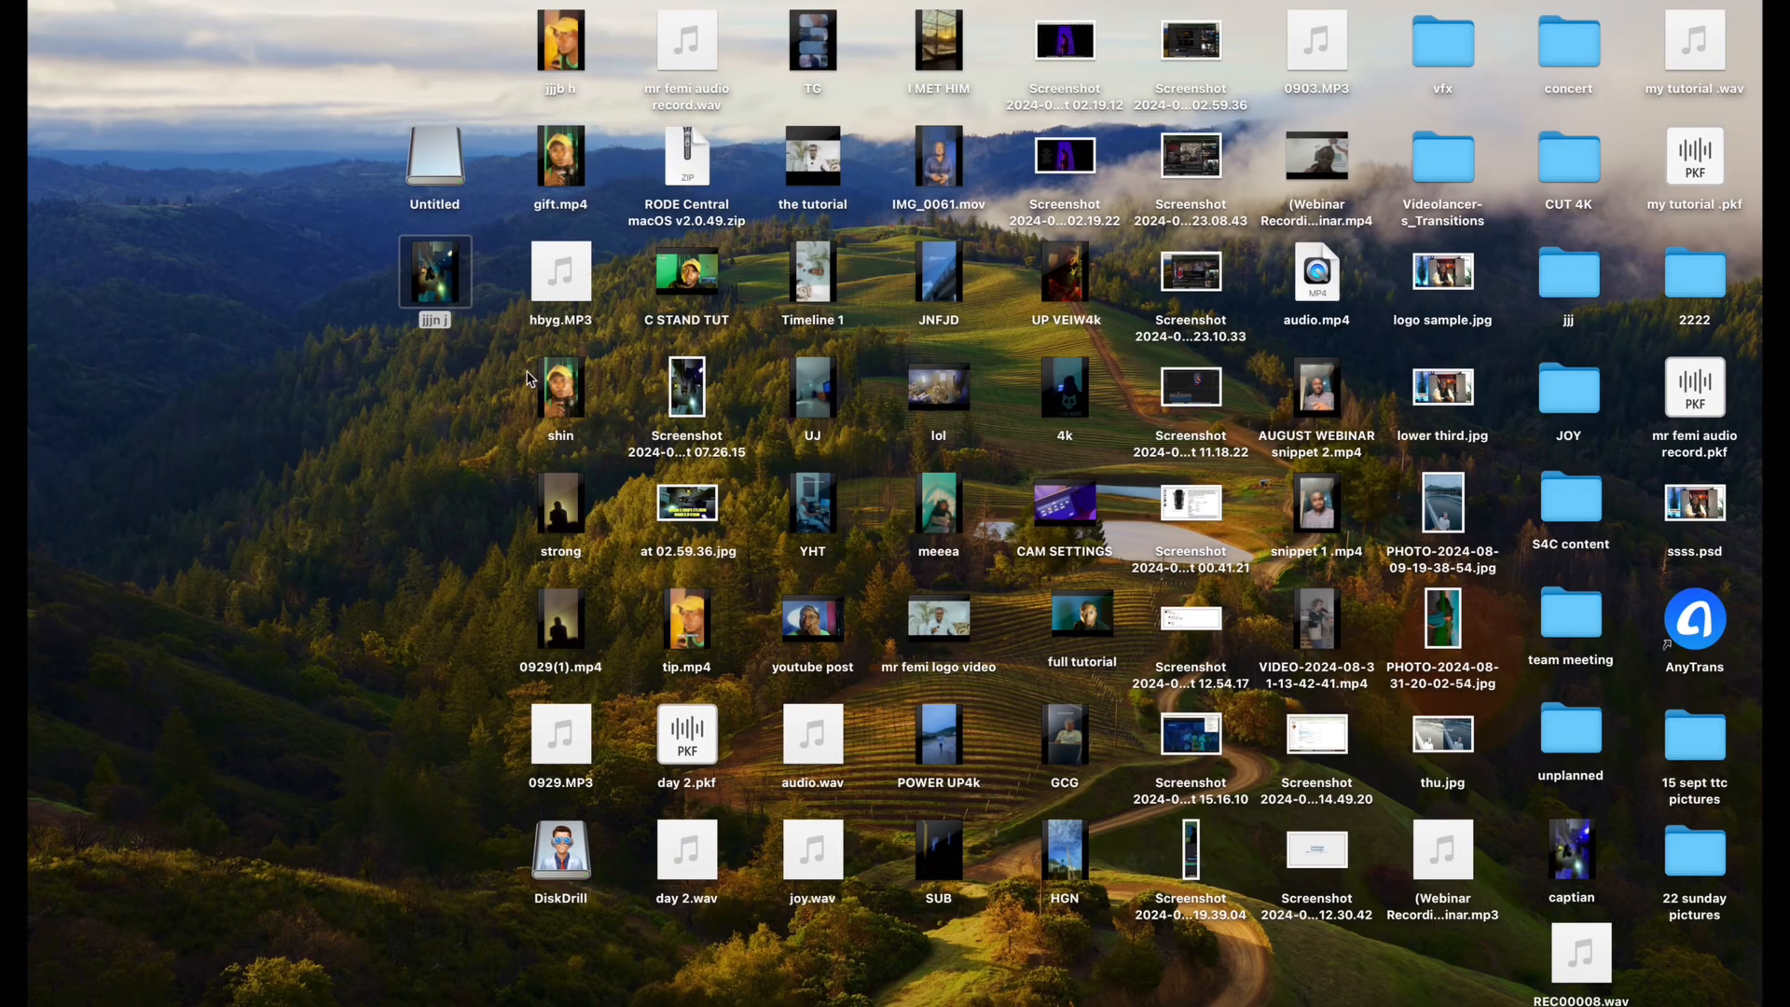
Play the ungraded "captian" video from the desktop and close it
{"action": "double_click", "coordinate": [1572, 877]}
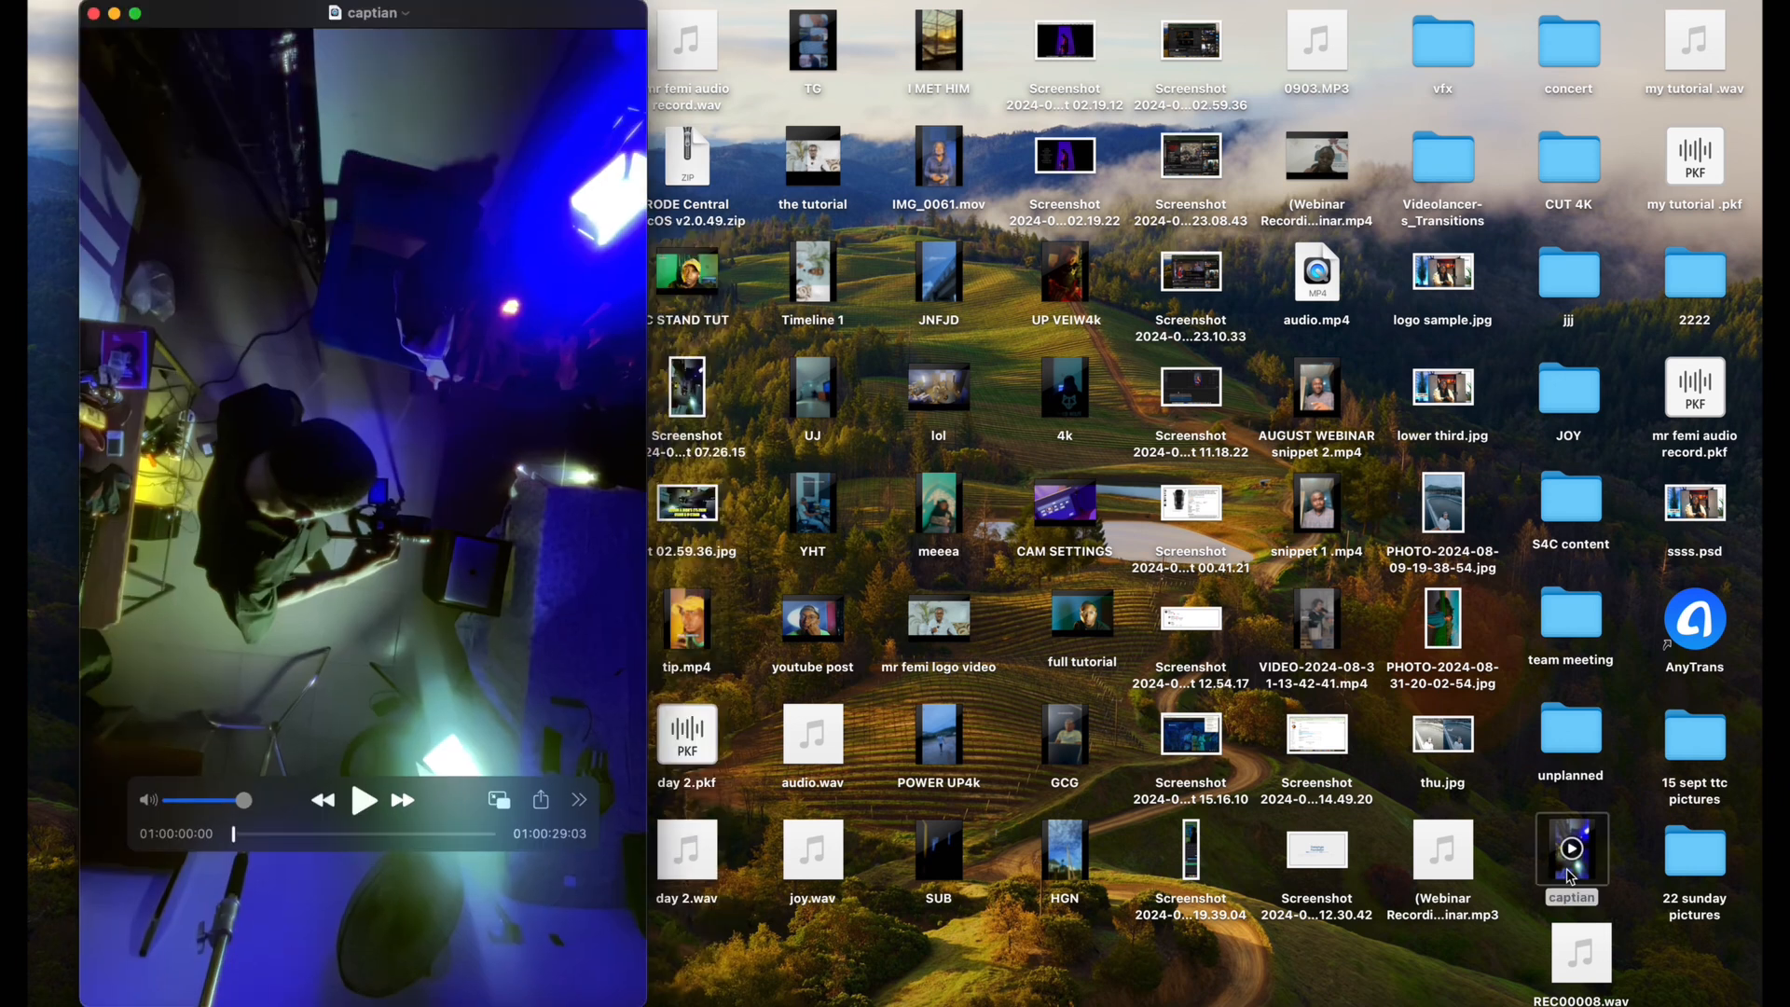
{"action": "key", "text": "space"}
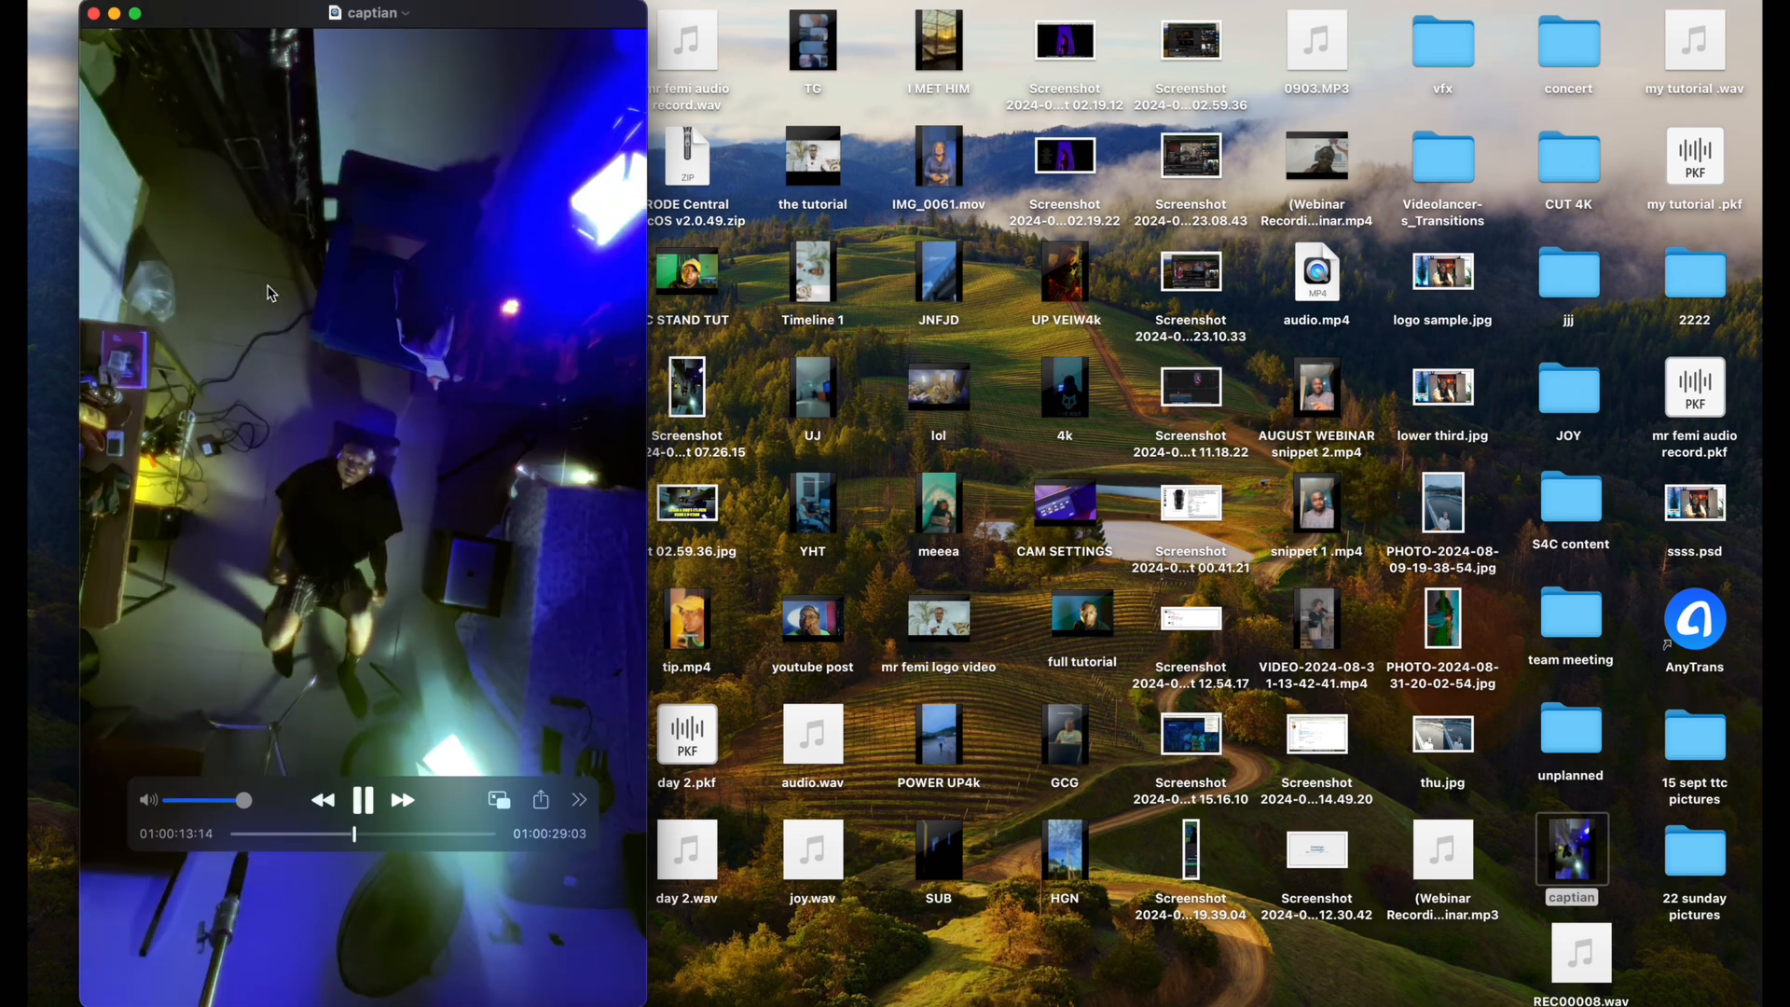
{"action": "left_click", "coordinate": [94, 13]}
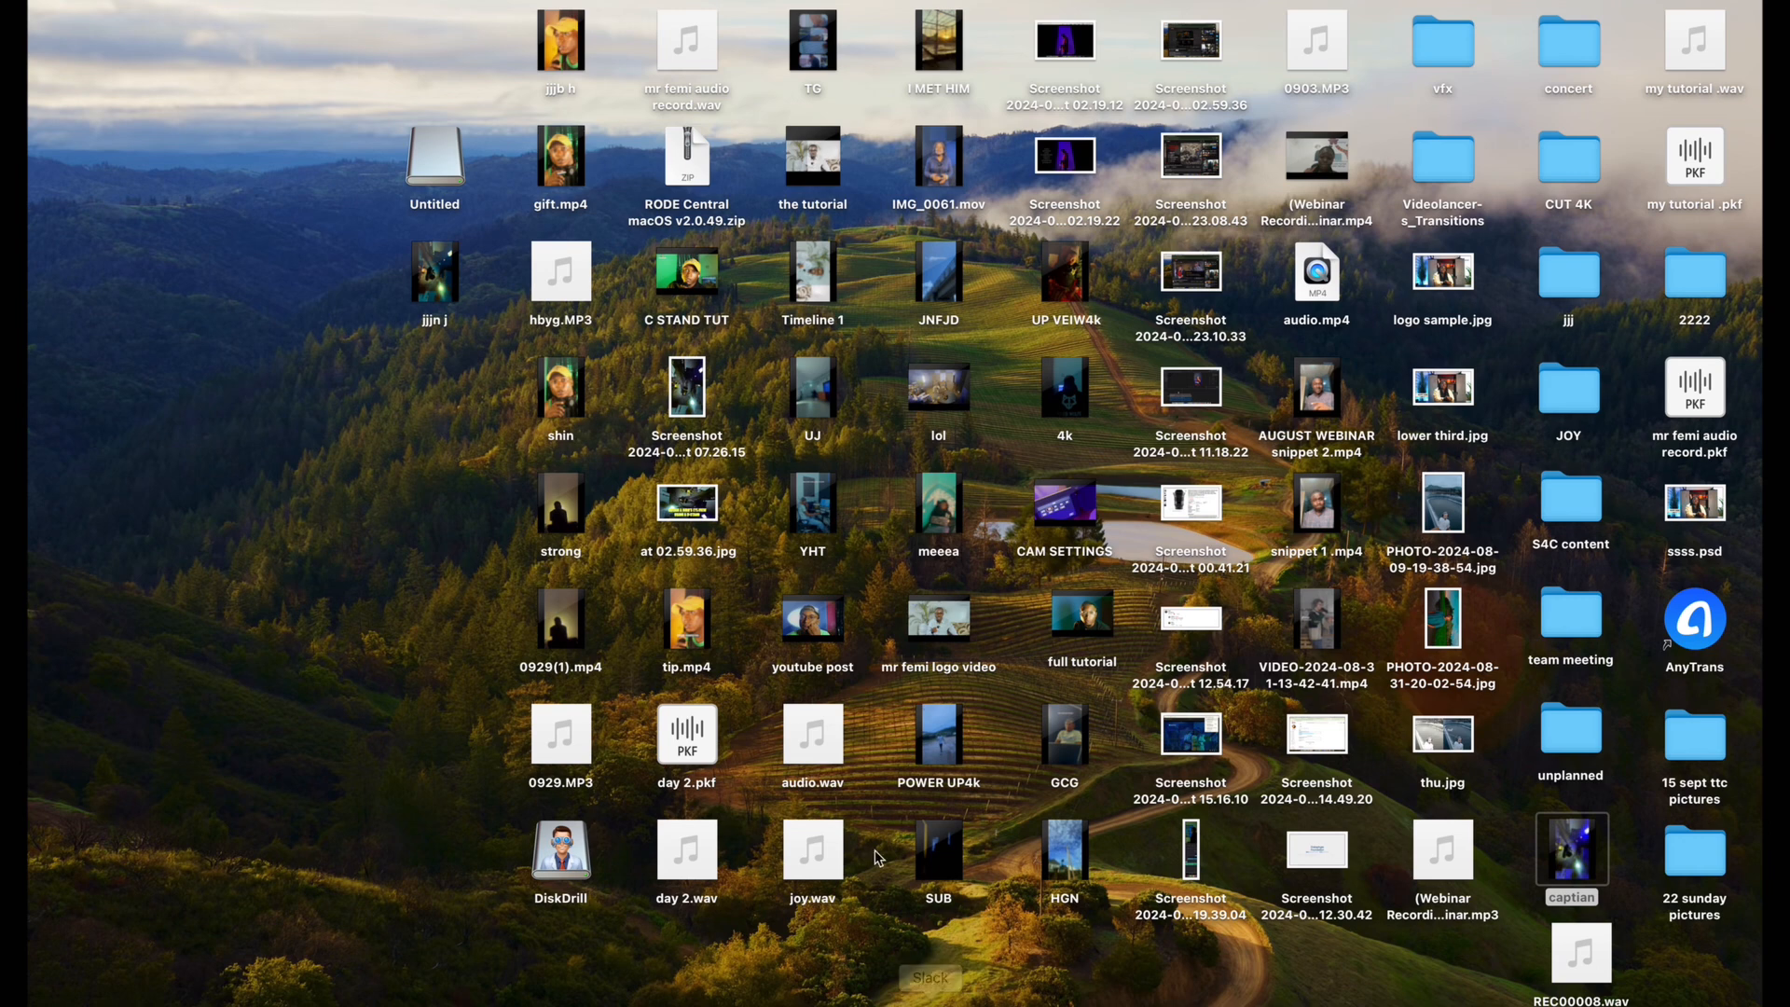
Switch to DaVinci Resolve and create a new project named "color grading"
{"action": "left_click", "coordinate": [794, 1000]}
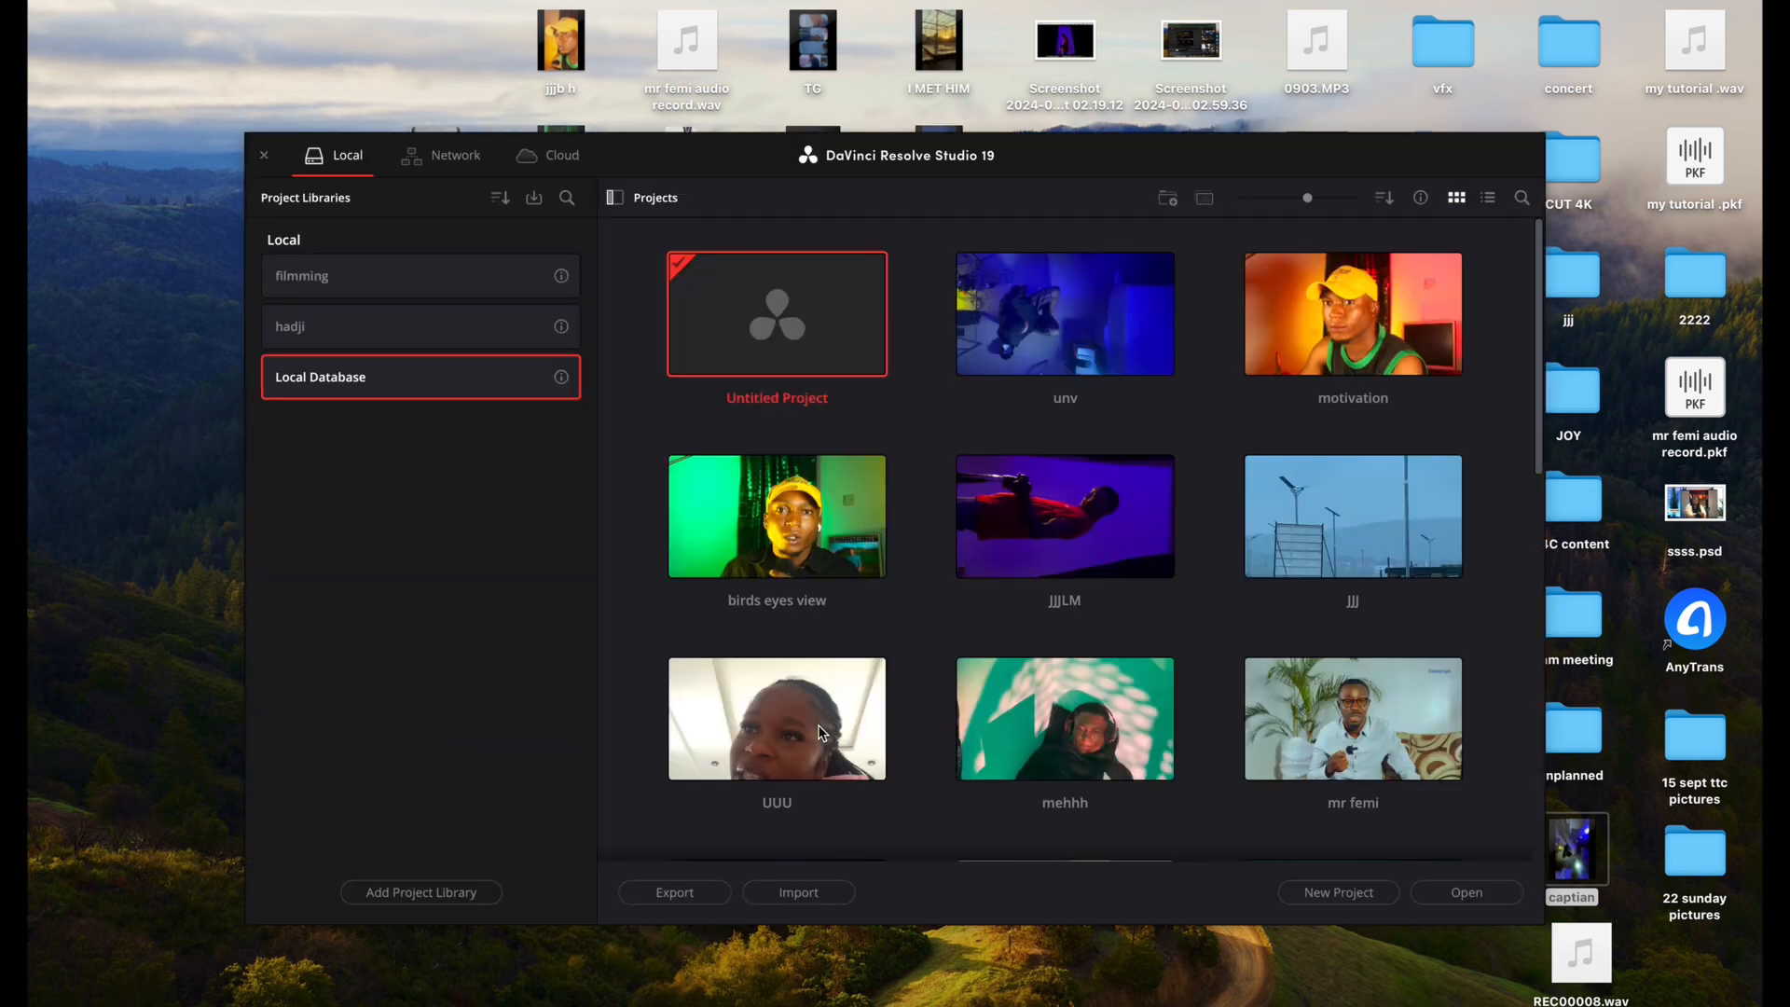
{"action": "left_click", "coordinate": [1354, 894]}
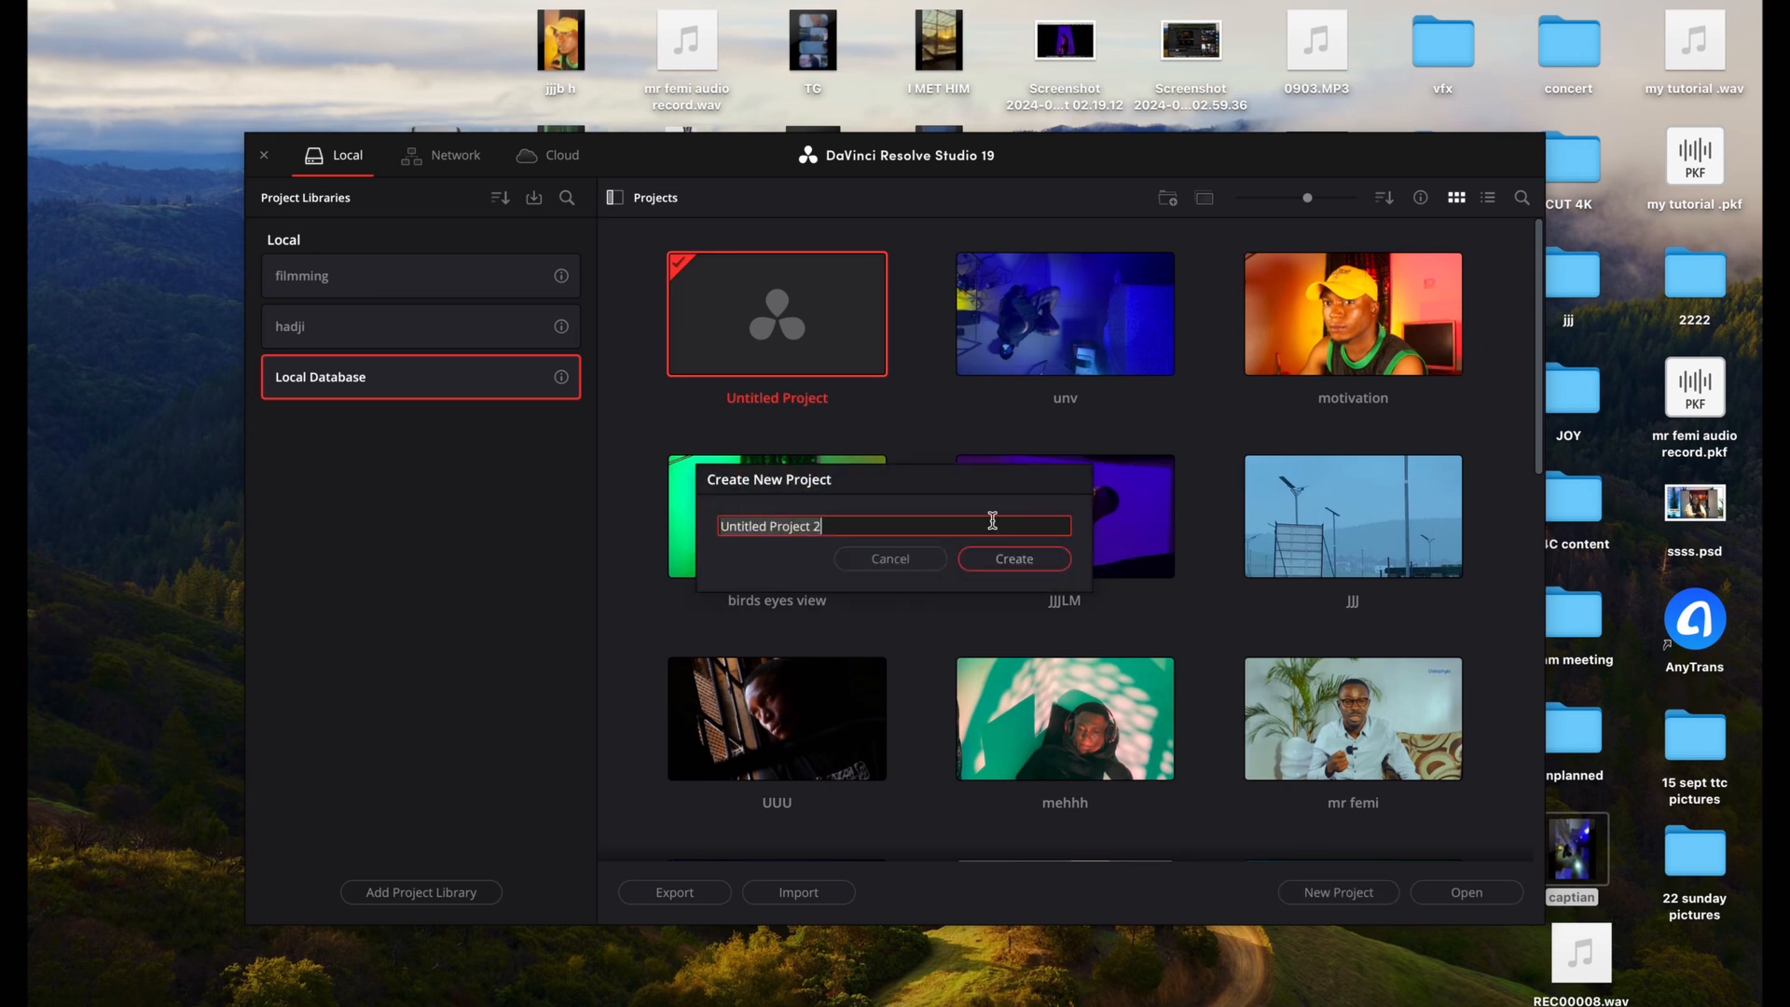
{"action": "type", "text": "color grading"}
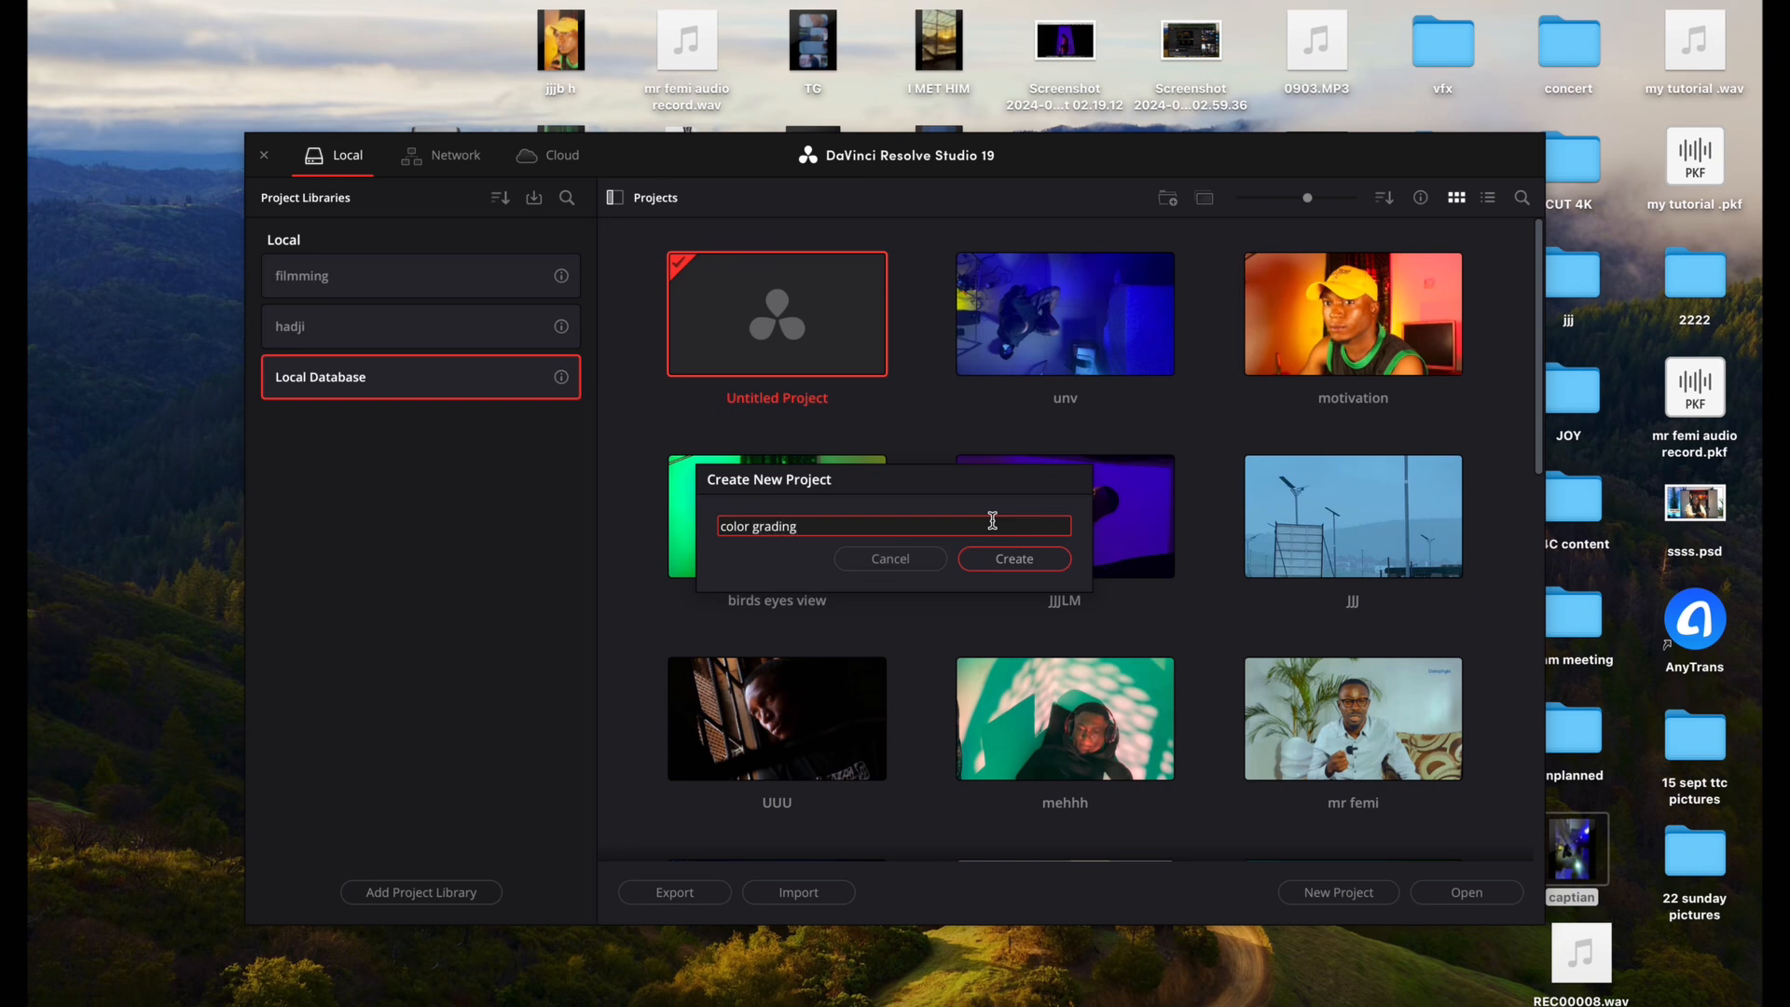
{"action": "key", "text": "Return"}
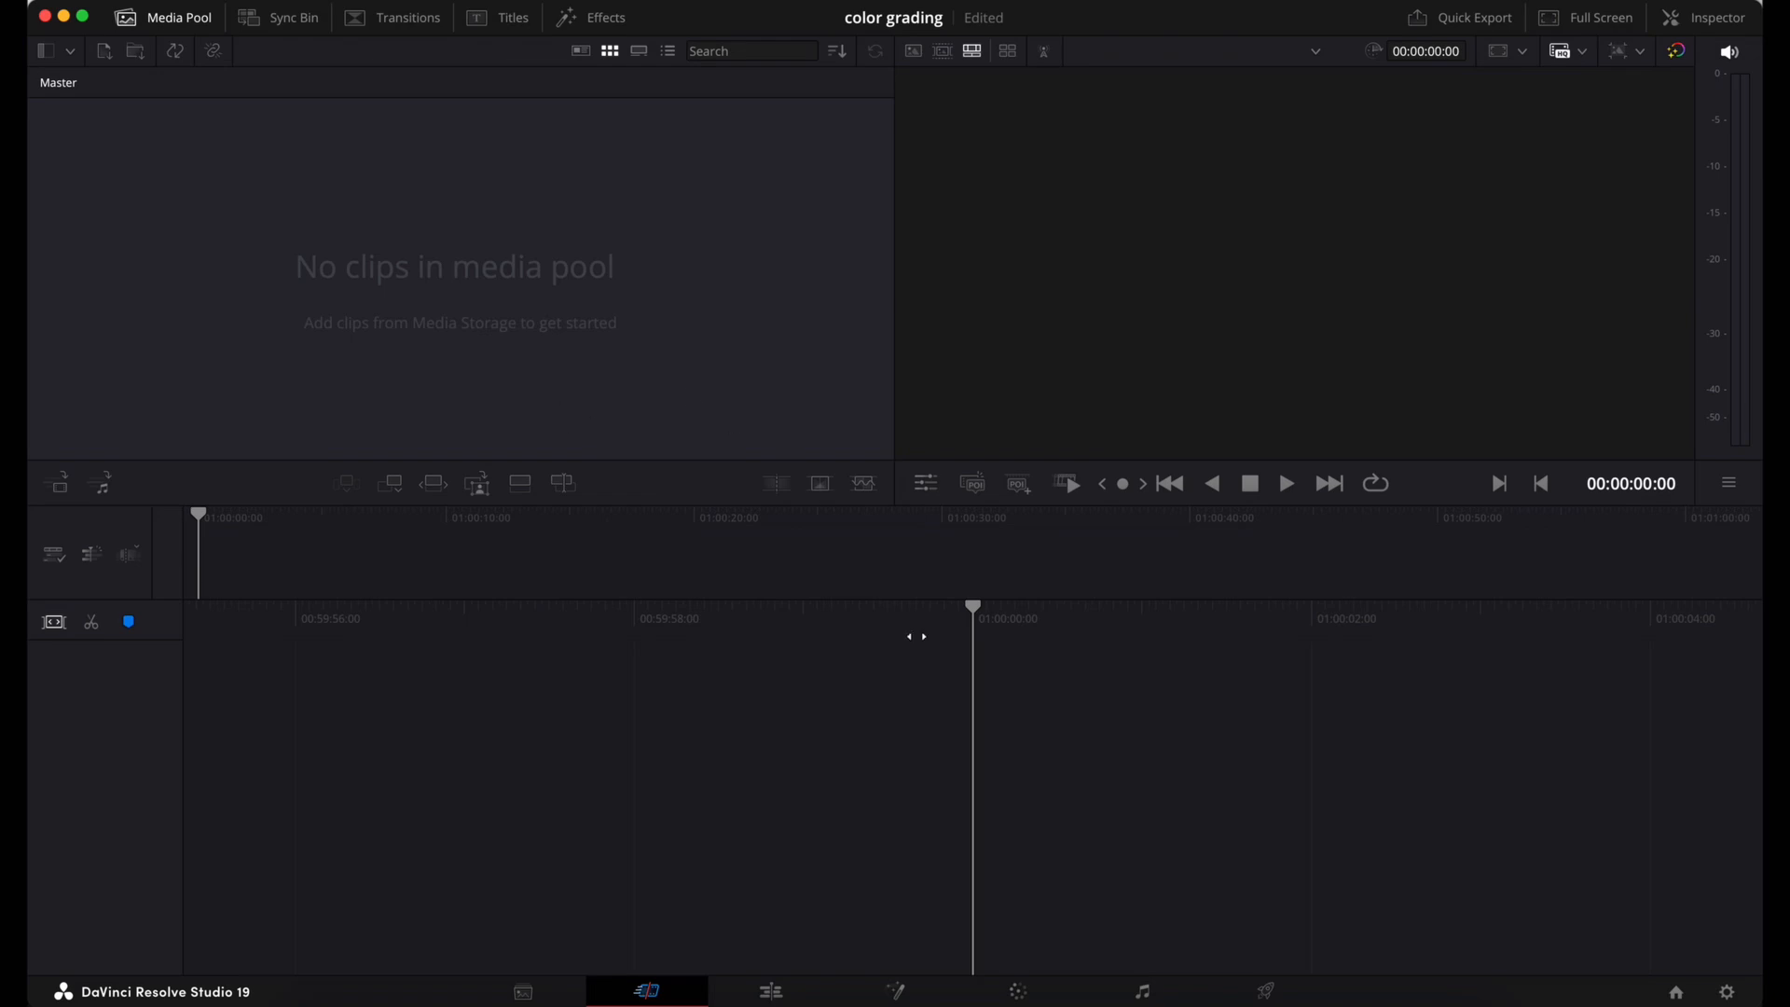
Set the project's video monitoring resolution to 3840 x 2160 Ultra HD and save the project settings
{"action": "left_click", "coordinate": [1728, 992]}
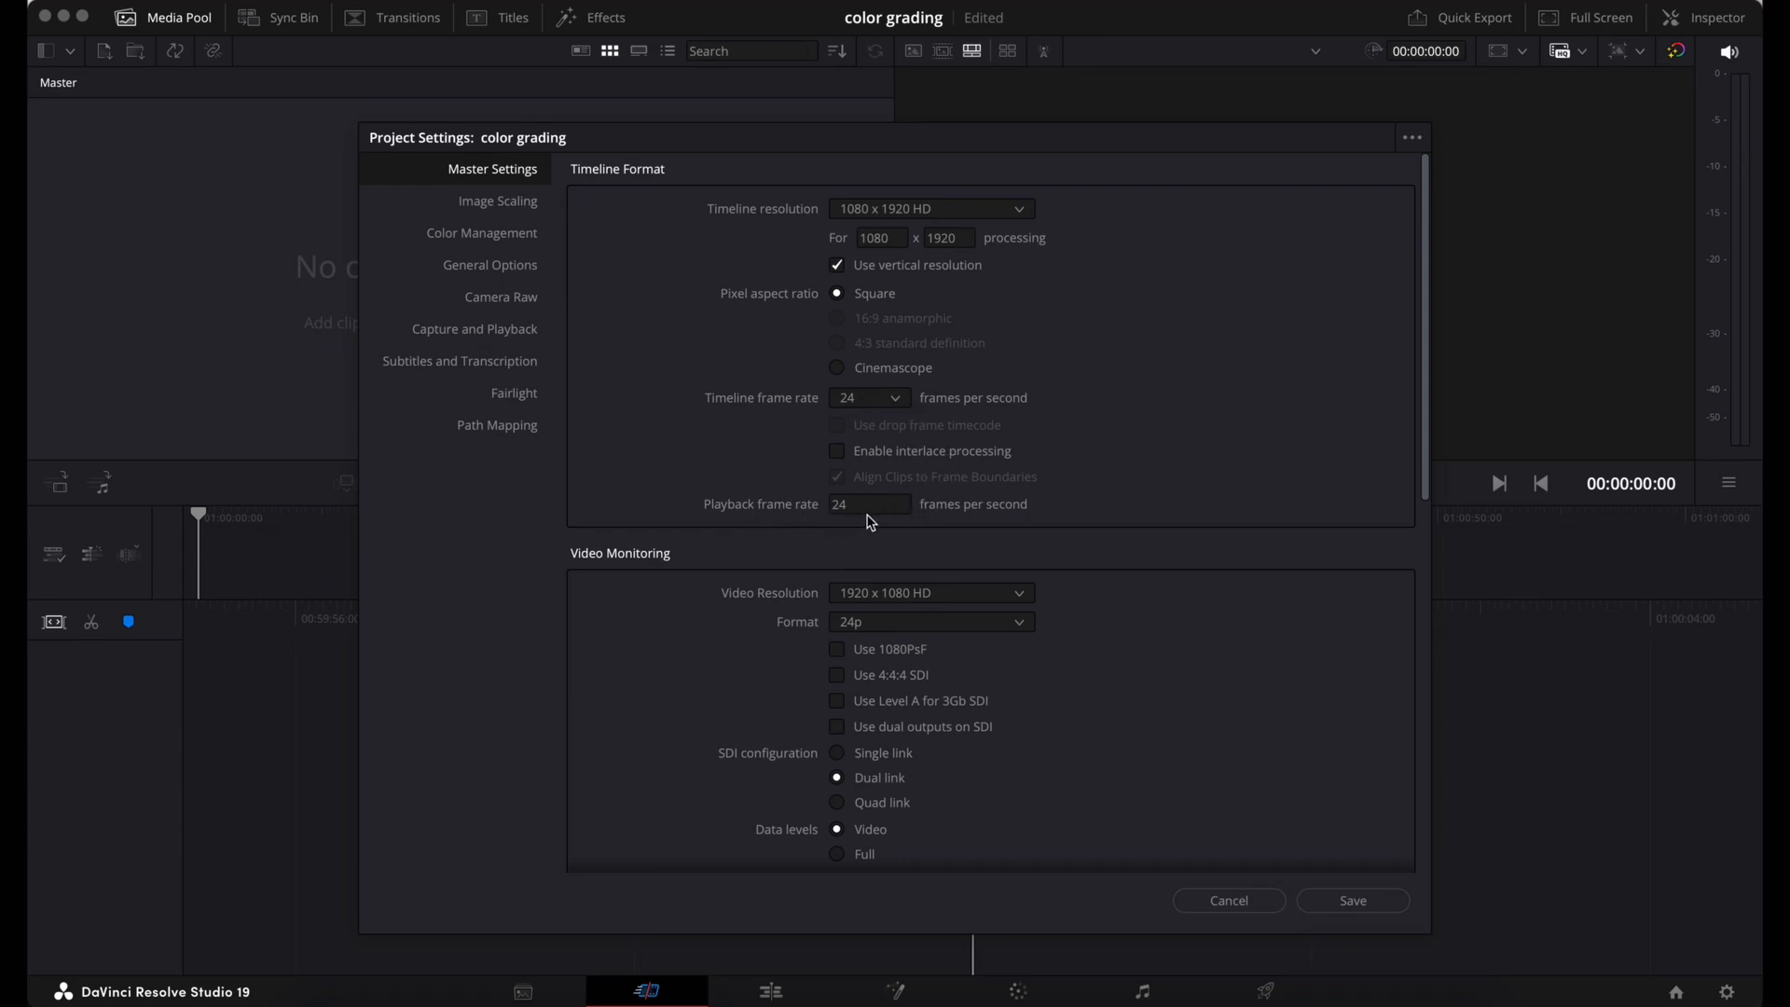
{"action": "left_click", "coordinate": [885, 595]}
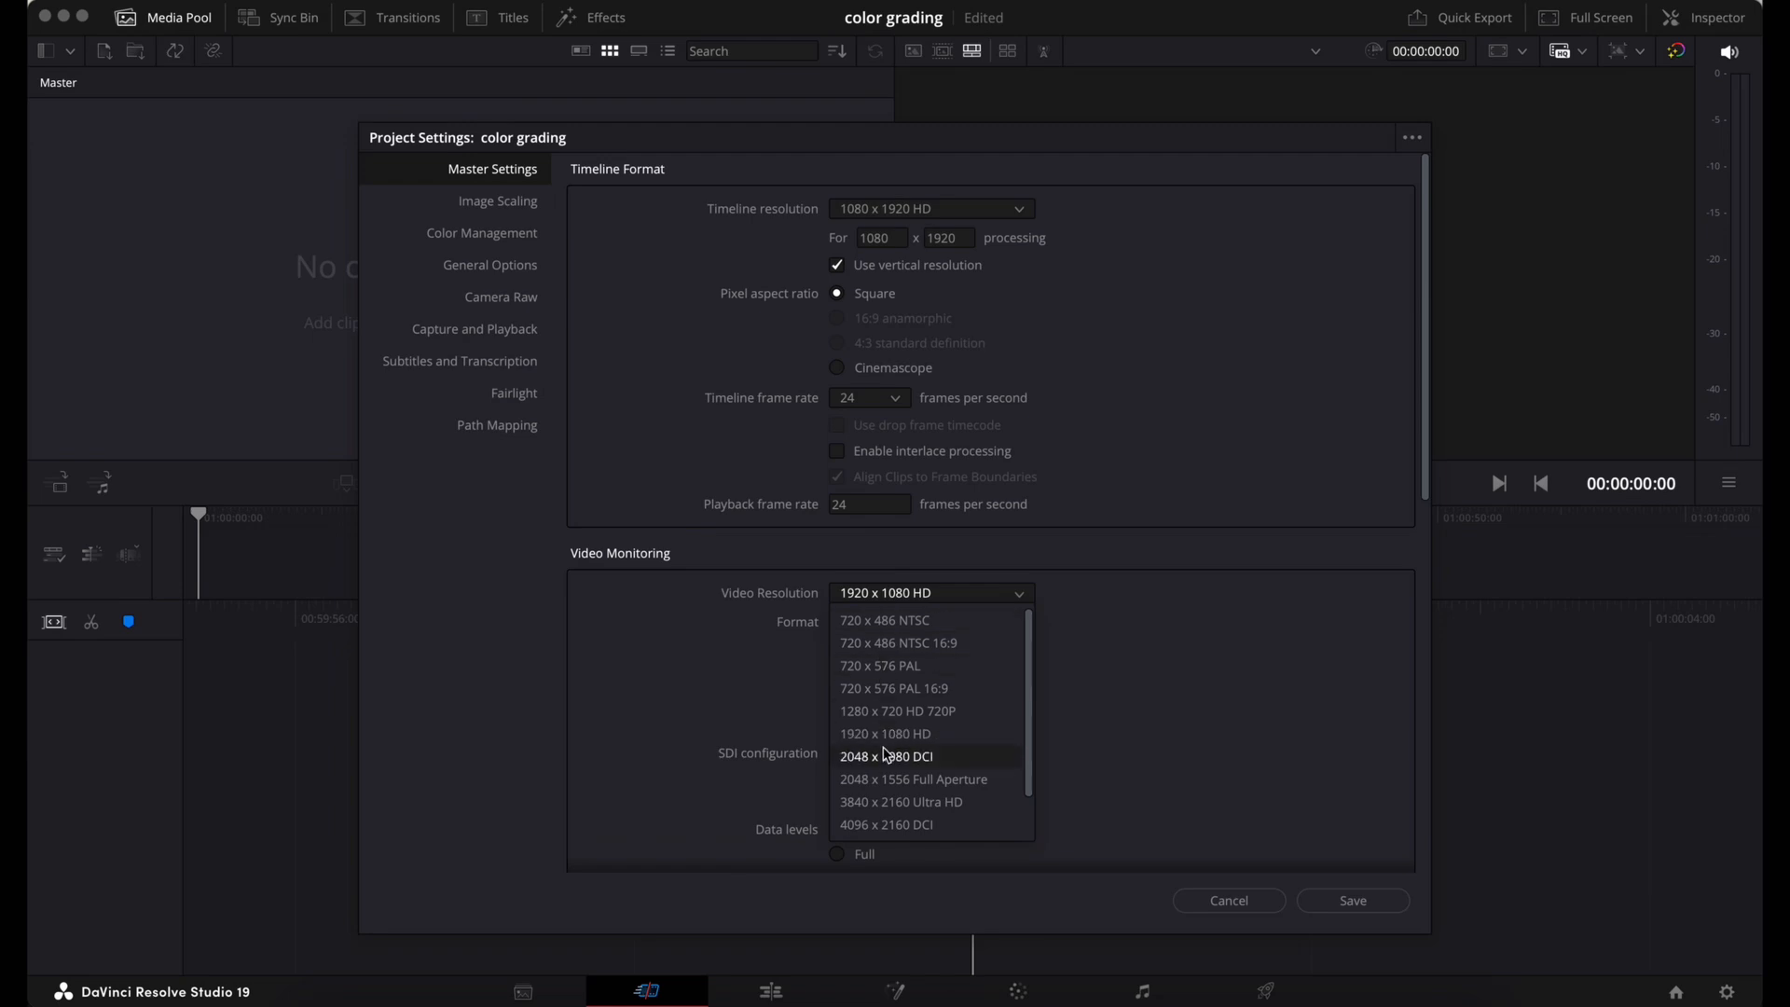
{"action": "left_click", "coordinate": [898, 803]}
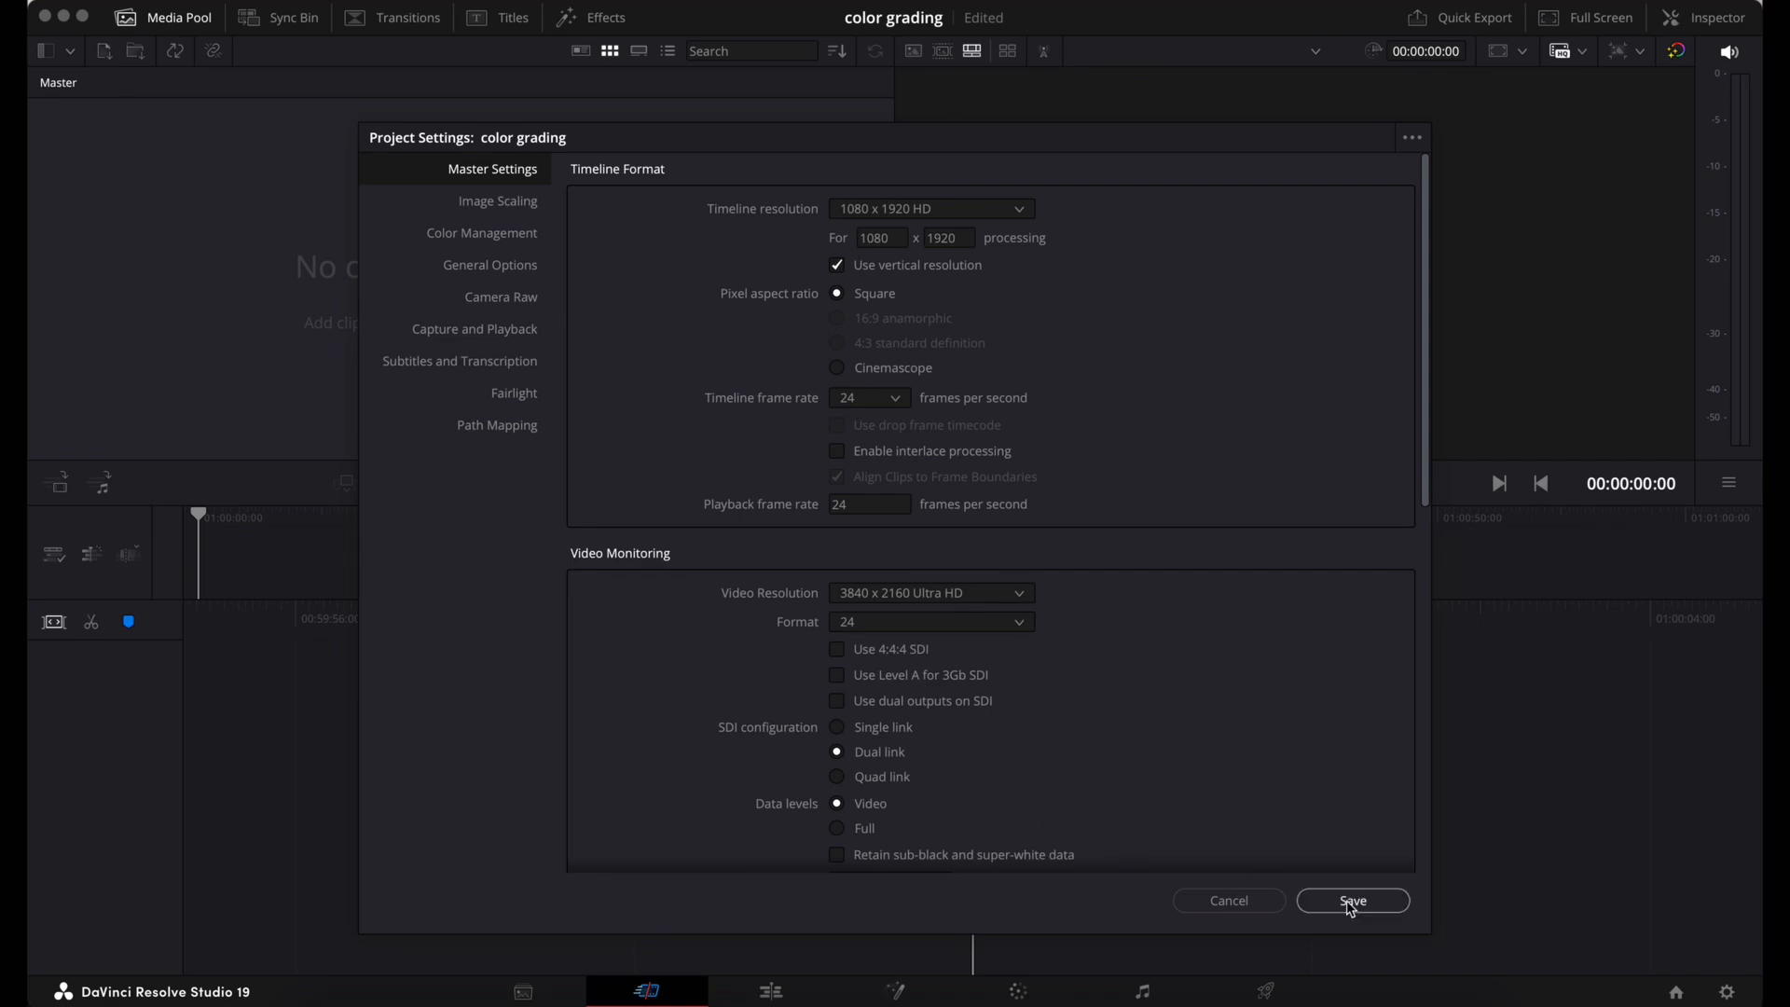
{"action": "scroll", "coordinate": [1277, 812], "scroll_direction": "down", "scroll_amount": 10}
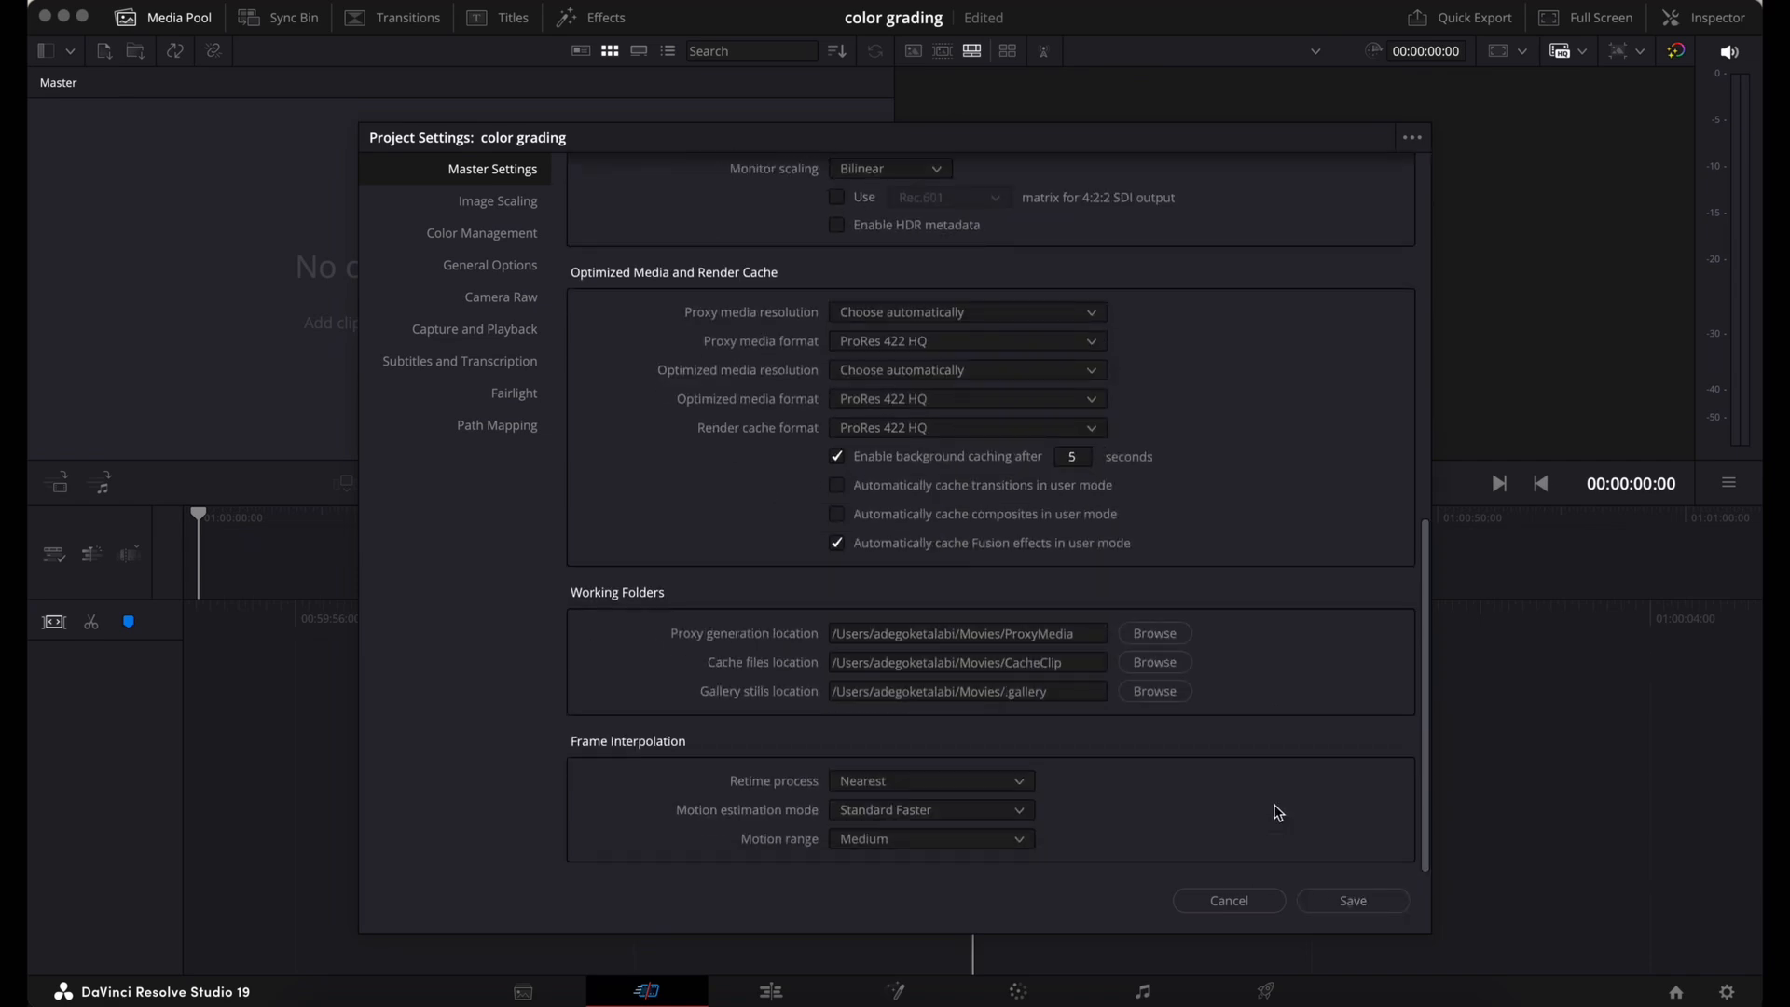
{"action": "scroll", "coordinate": [1278, 812], "scroll_direction": "up", "scroll_amount": 10}
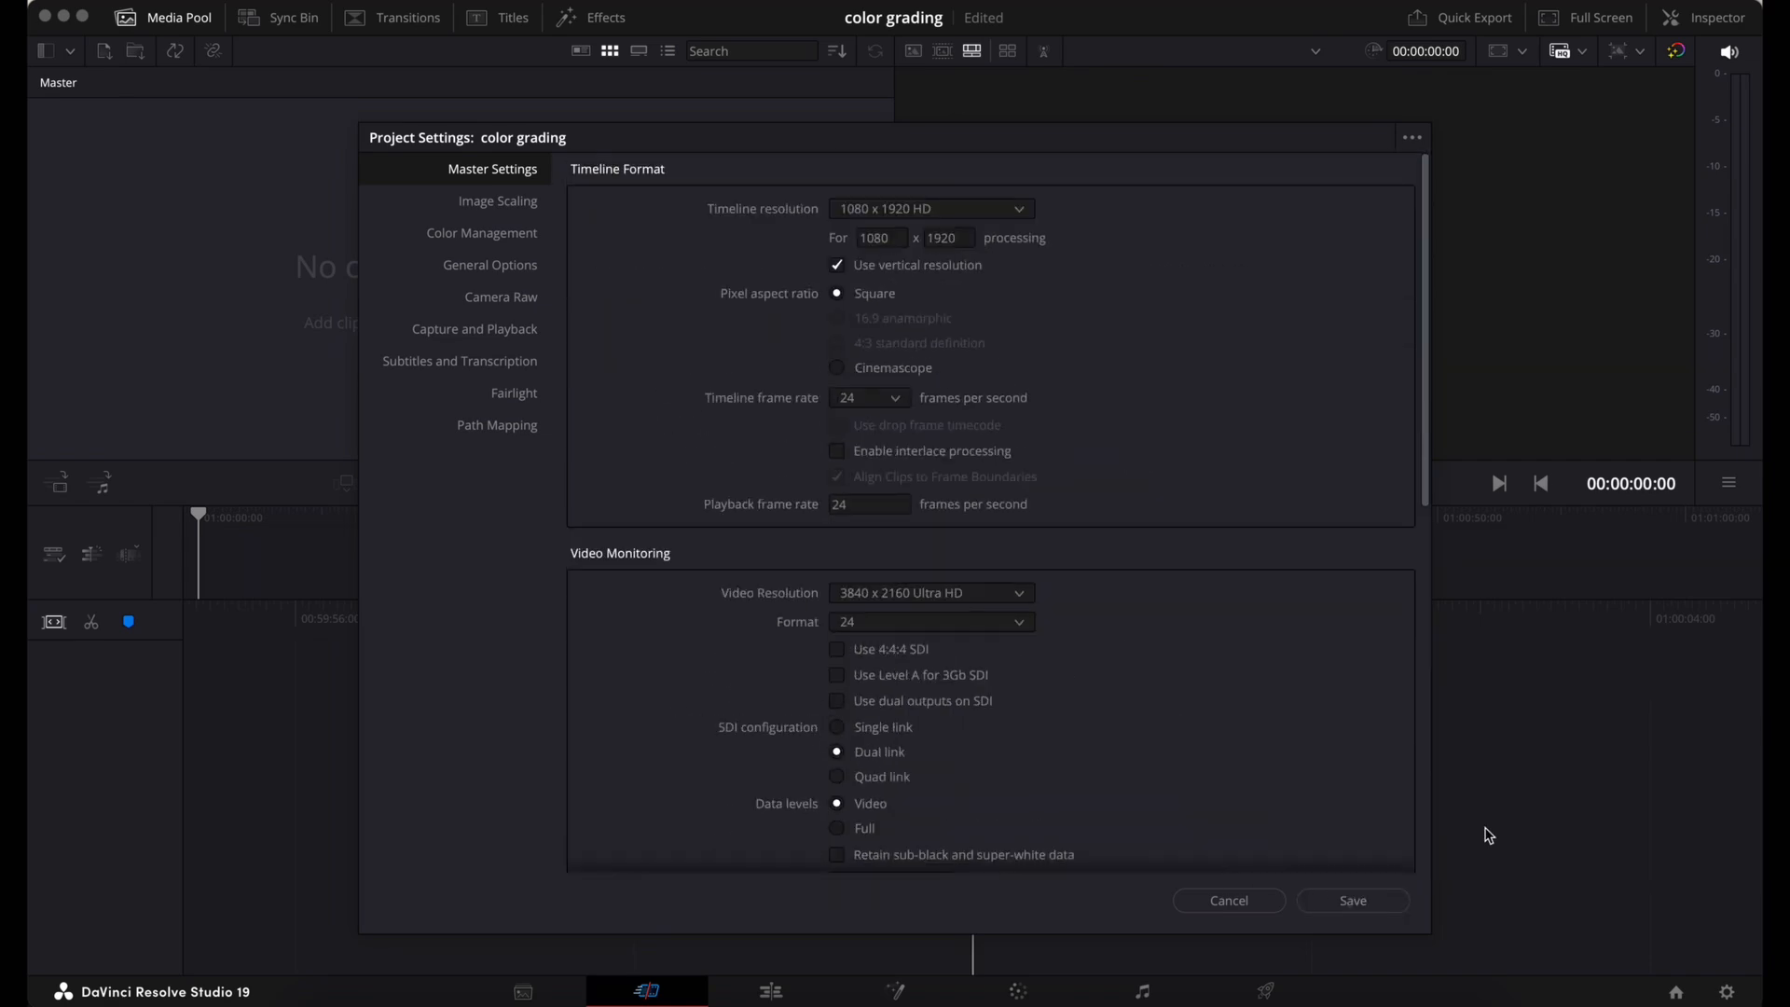
{"action": "left_click", "coordinate": [1354, 902]}
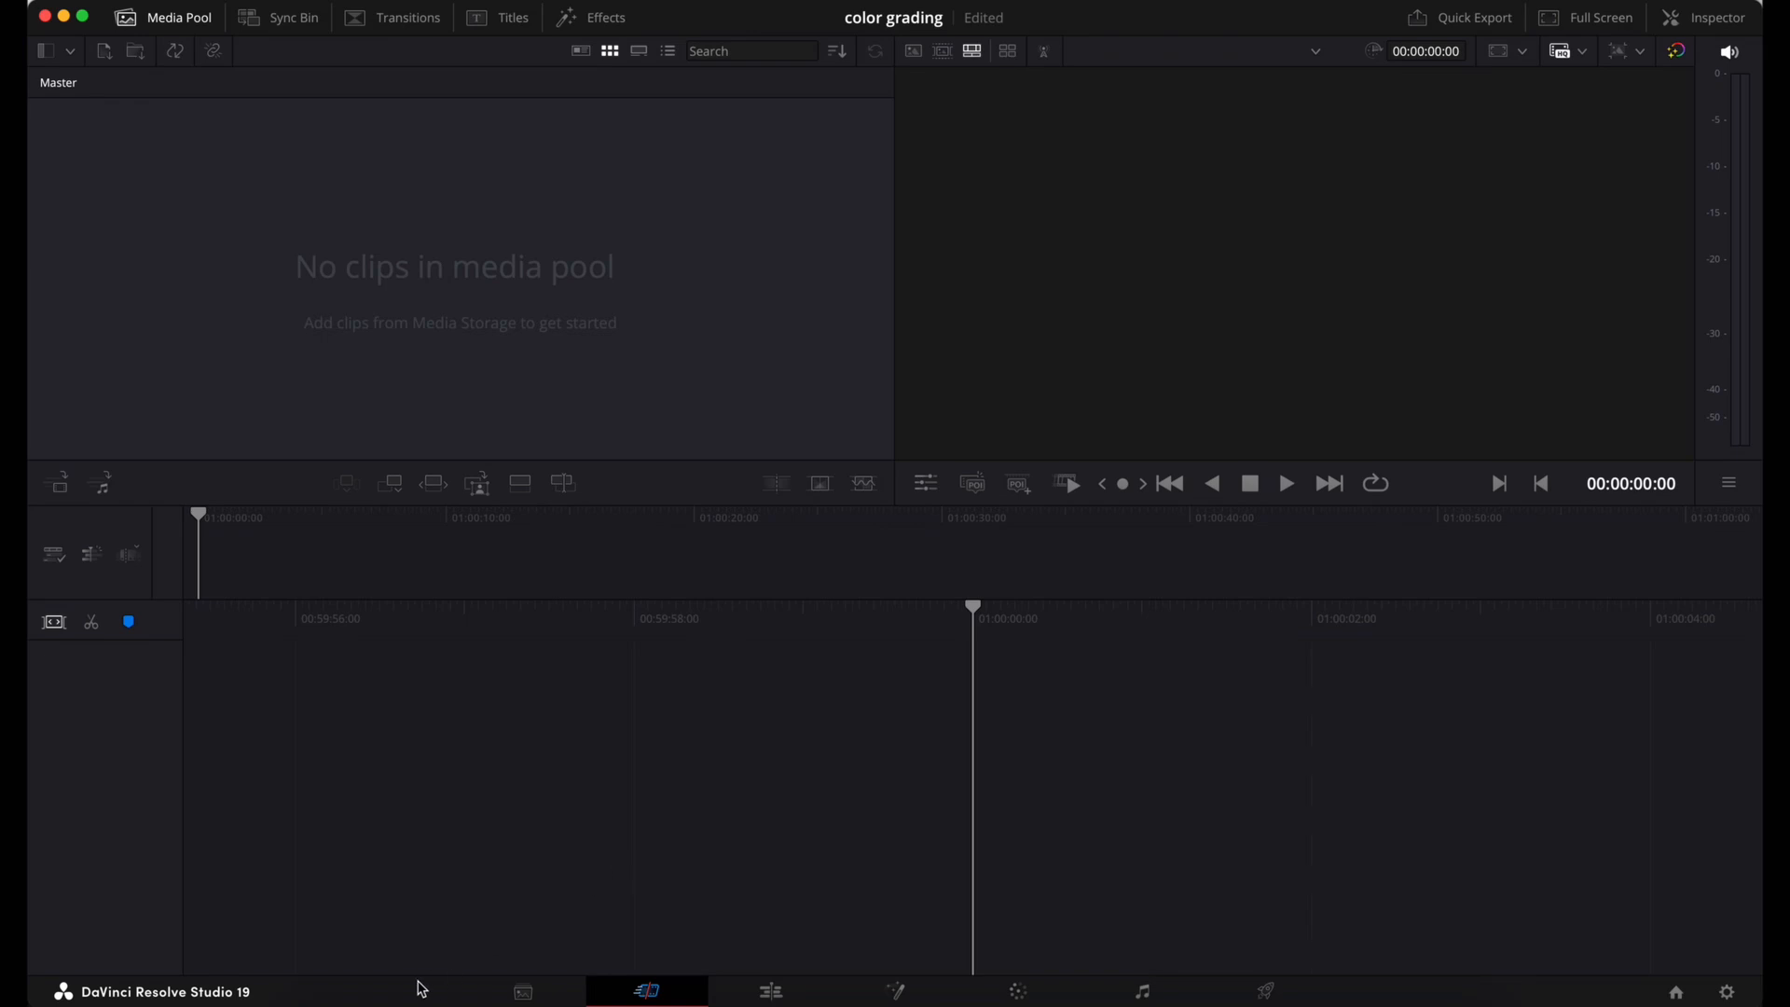
Import the captian clip from the desktop into the media pool and preview it briefly
{"action": "left_click", "coordinate": [316, 1003]}
{"action": "left_click_drag", "start_coordinate": [1291, 1000], "coordinate": [424, 318]}
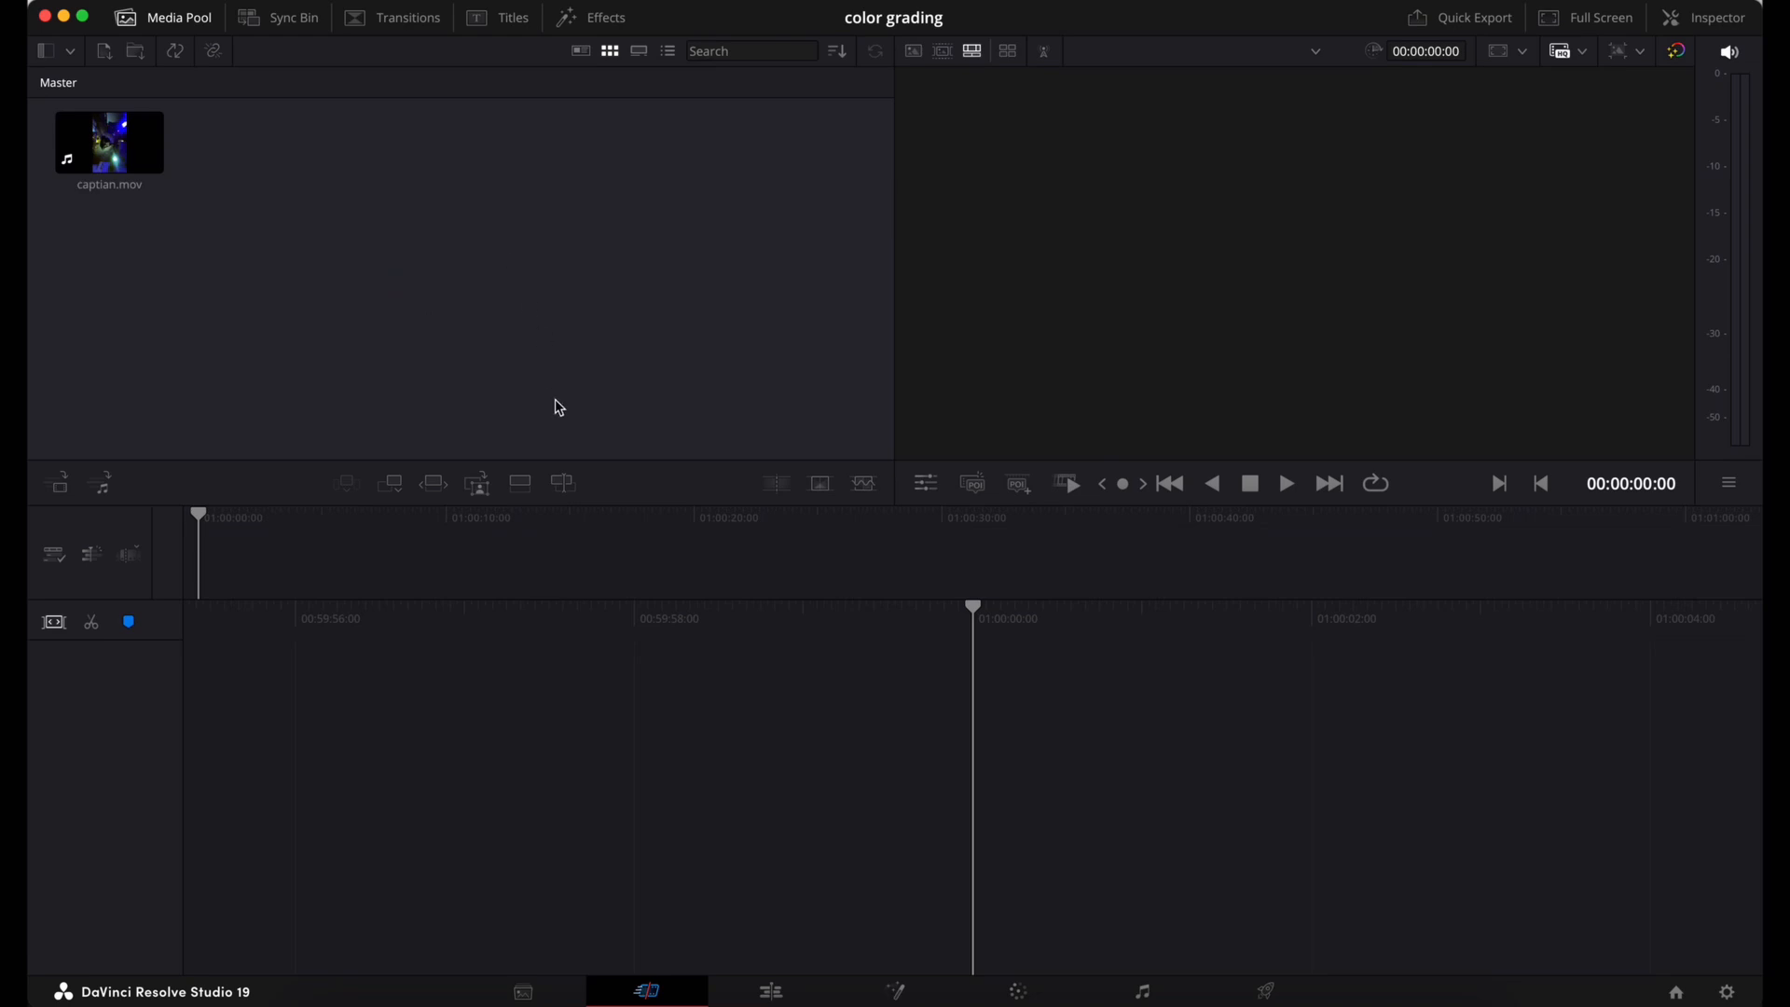
{"action": "left_click", "coordinate": [111, 163]}
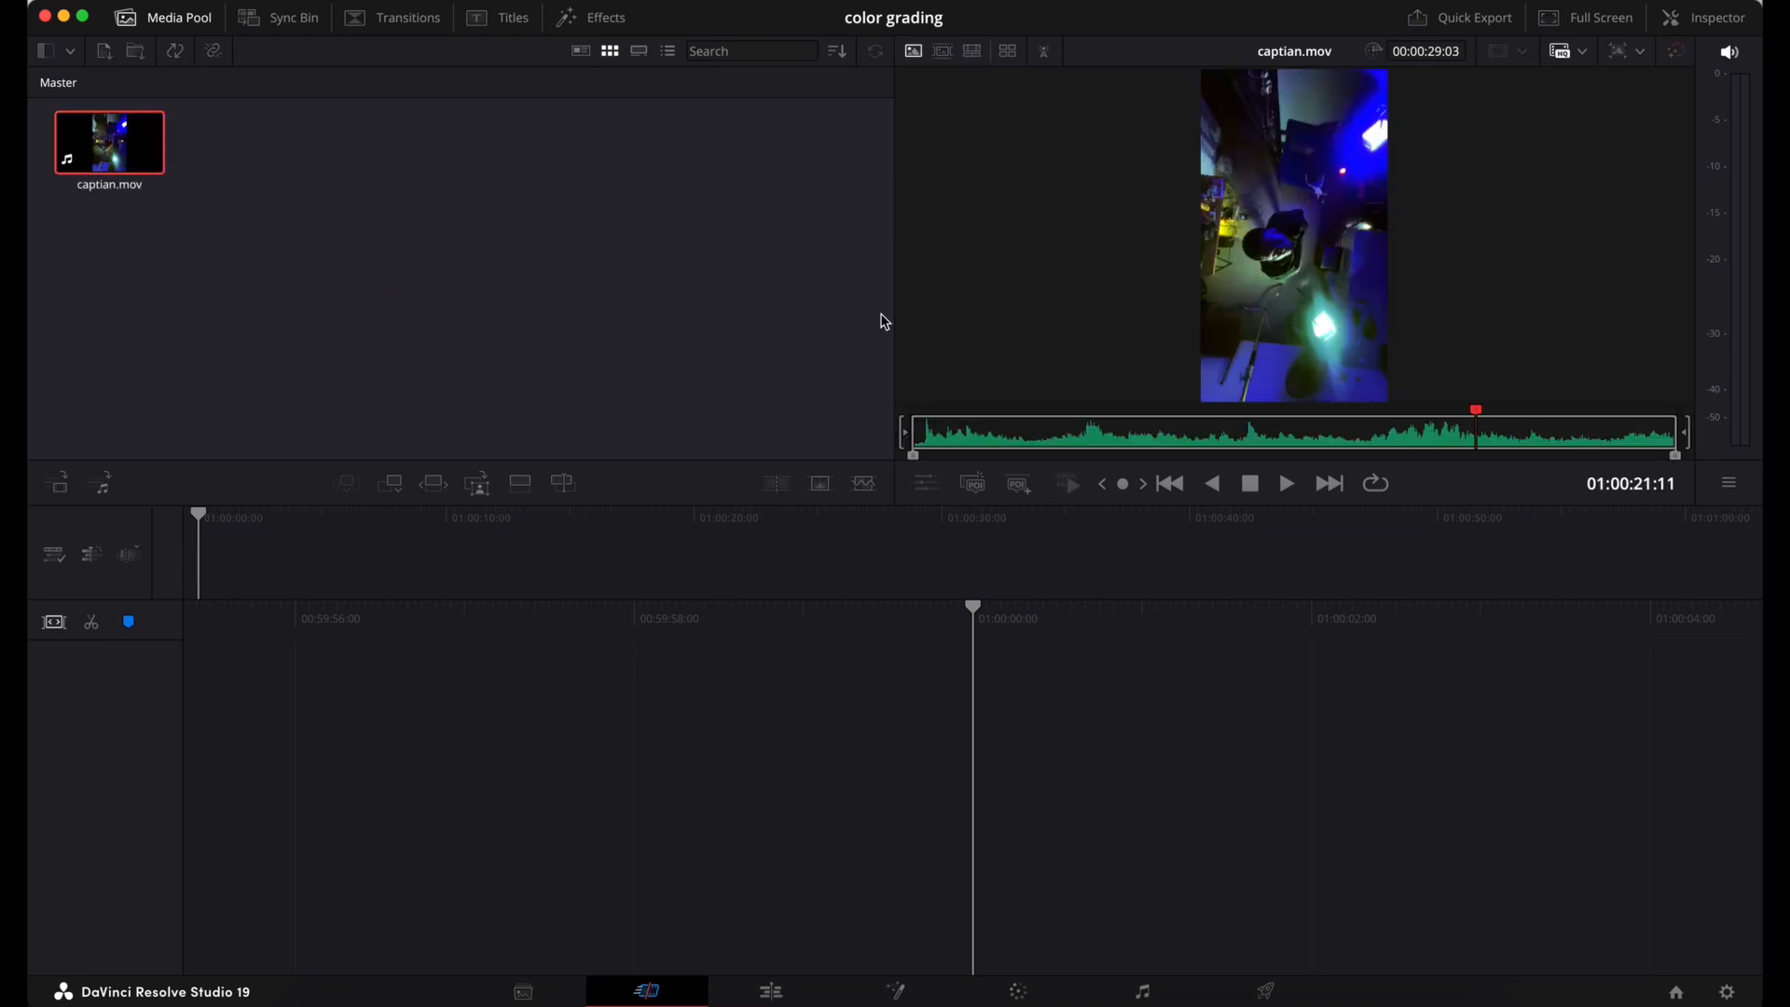
{"action": "key", "text": "space"}
{"action": "key", "text": "space"}
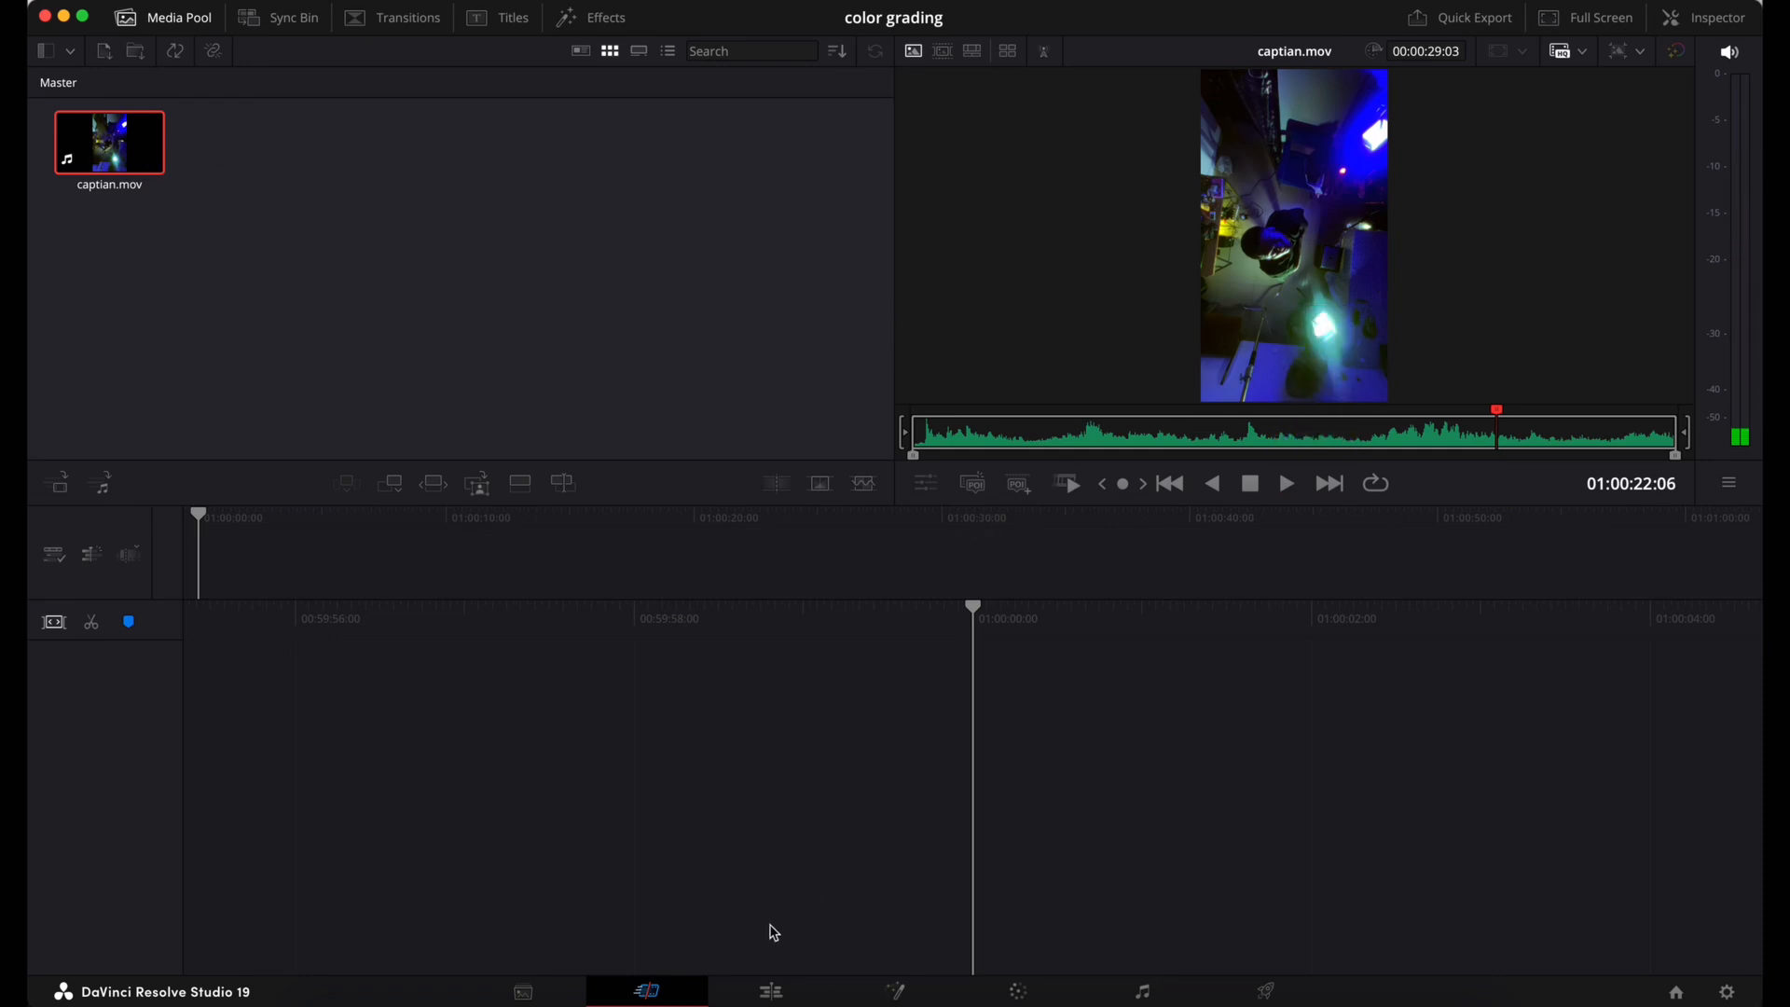
On the Edit page, place captian.mov at the start of a new timeline
{"action": "left_click", "coordinate": [771, 991]}
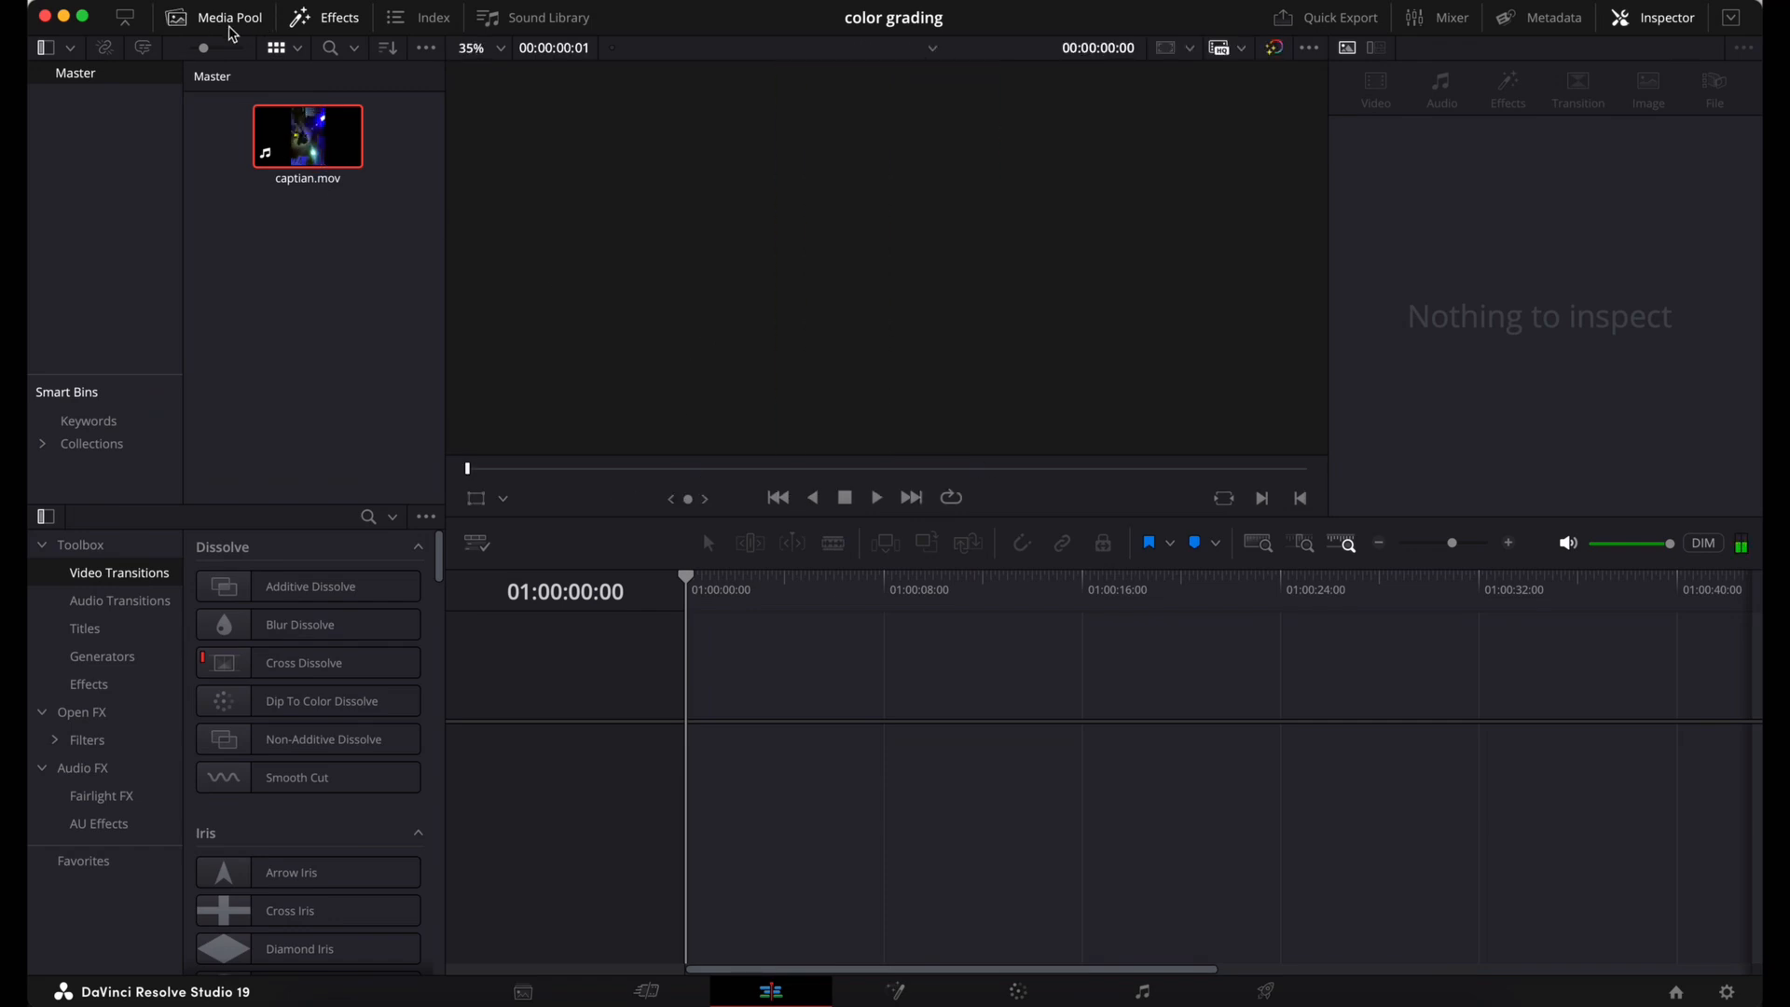
{"action": "left_click", "coordinate": [311, 133]}
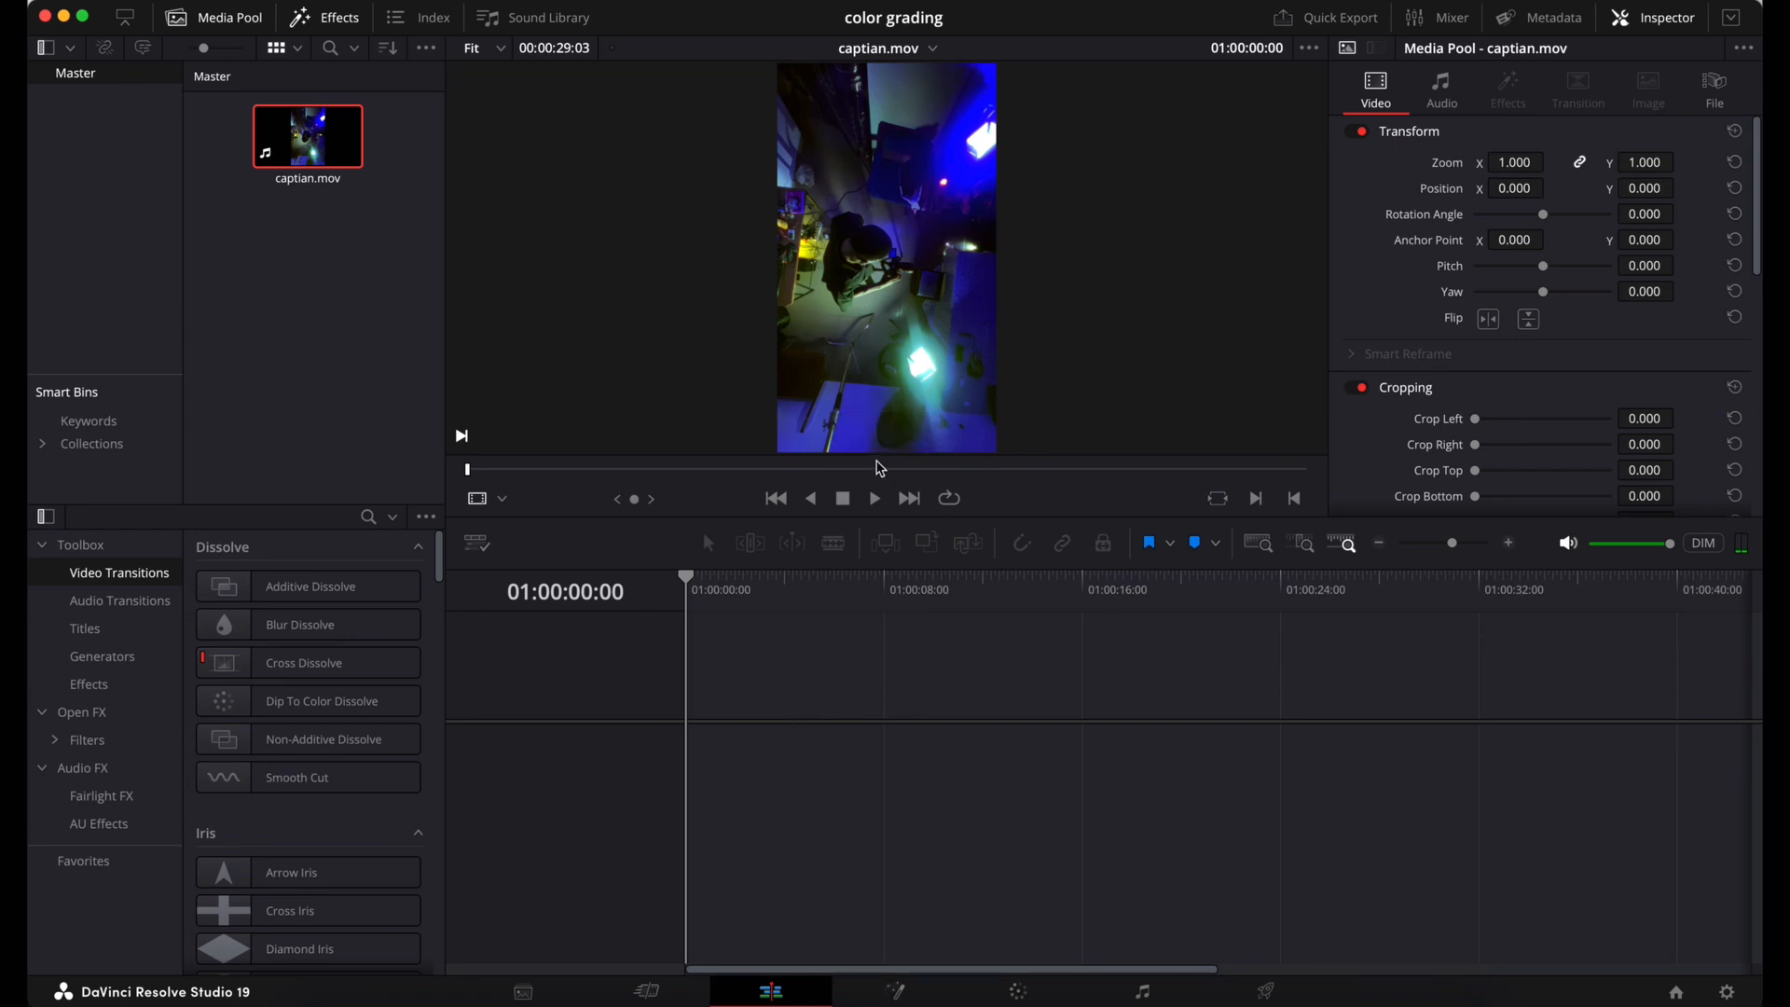
{"action": "left_click_drag", "start_coordinate": [842, 380], "coordinate": [679, 792]}
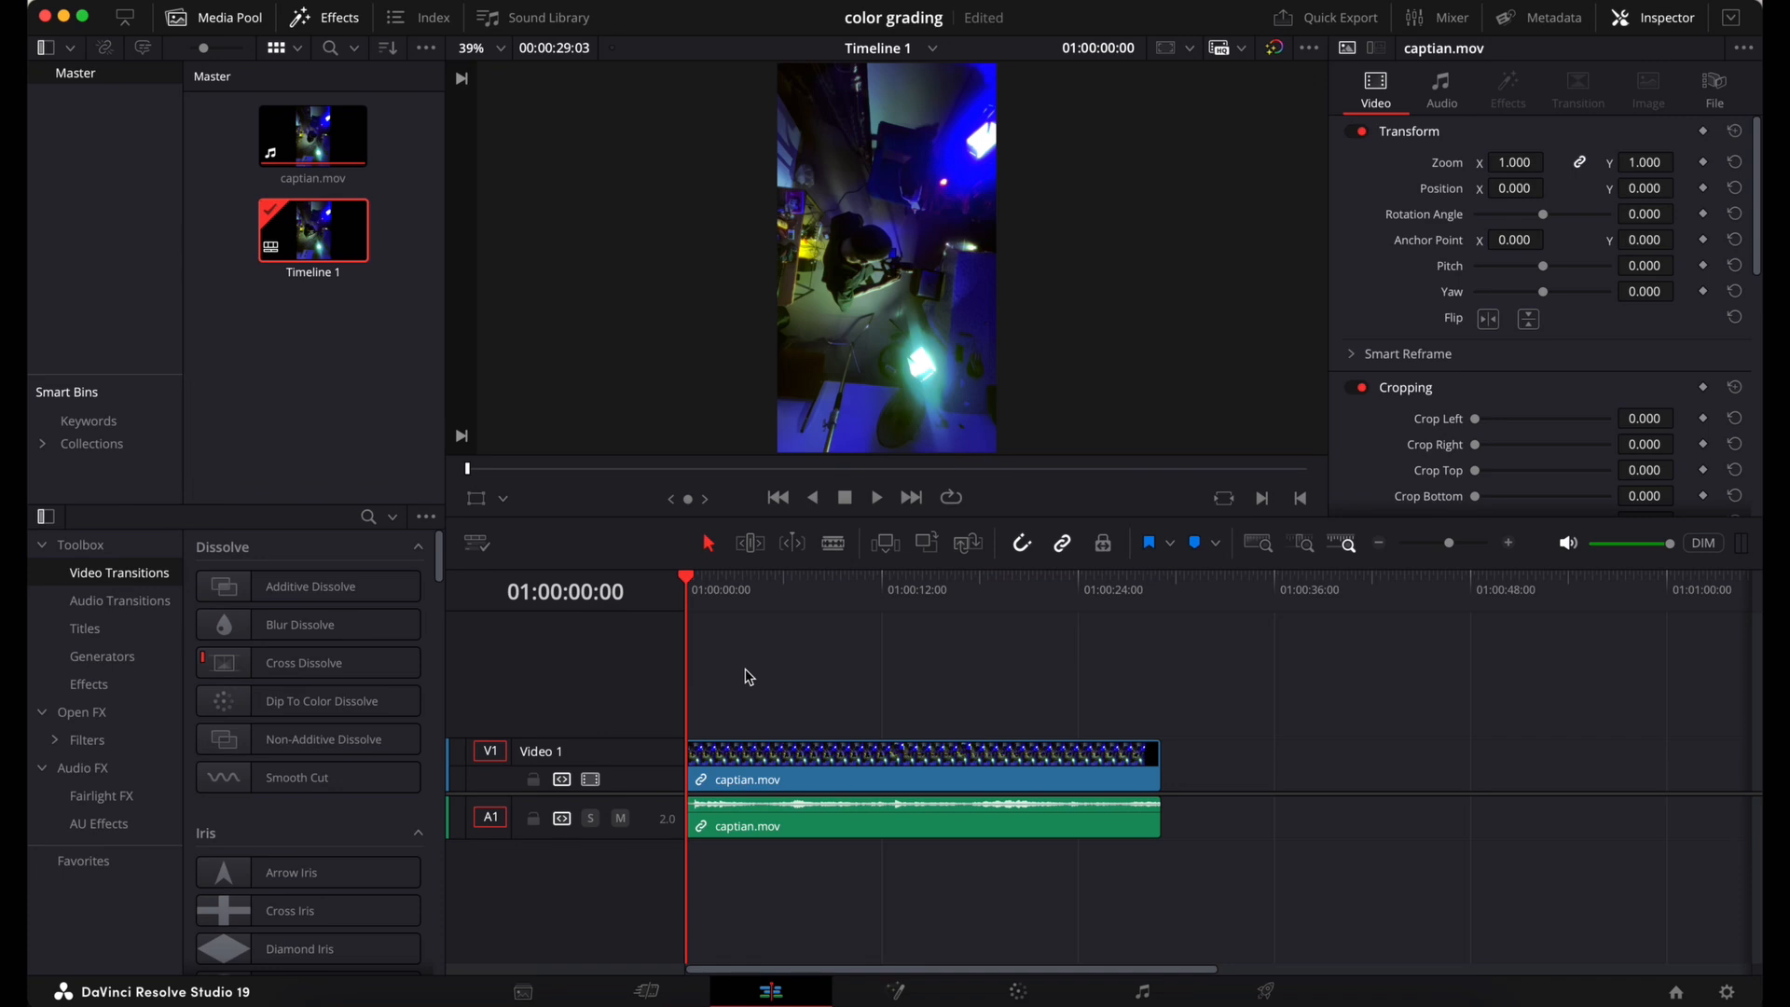
Play the timeline from the beginning to review the ungraded footage
{"action": "key", "text": "space"}
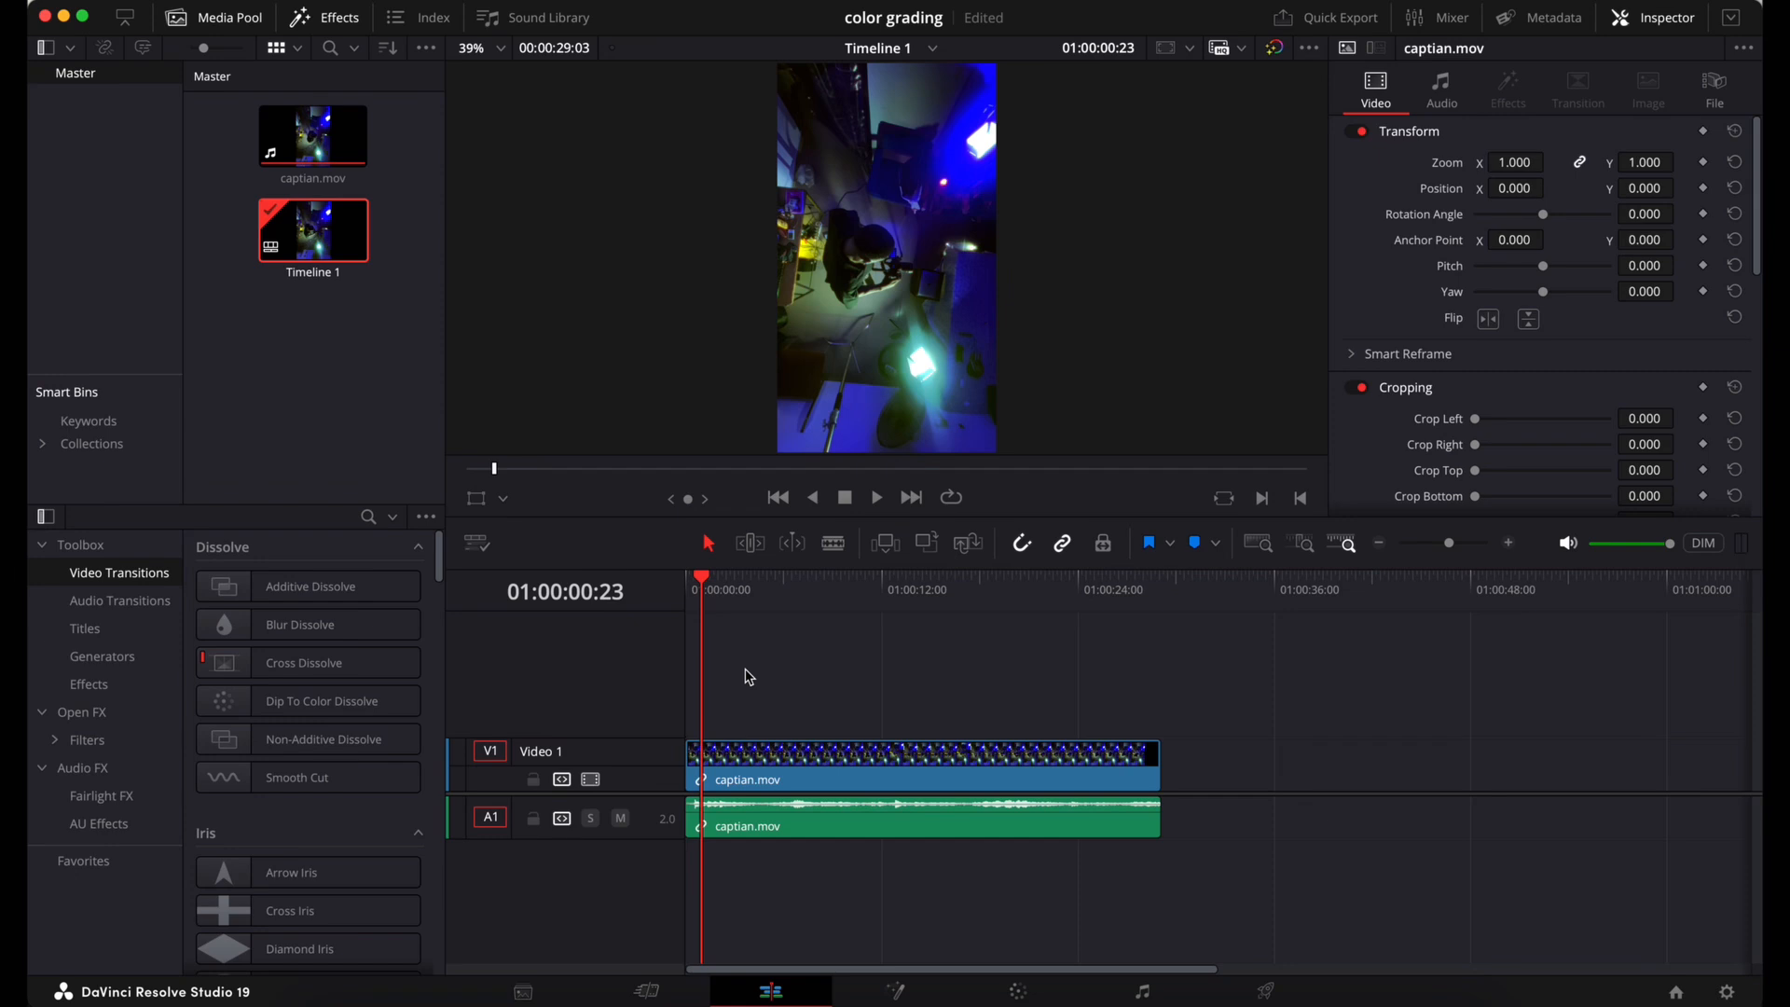
{"action": "key", "text": "Home"}
{"action": "key", "text": "space"}
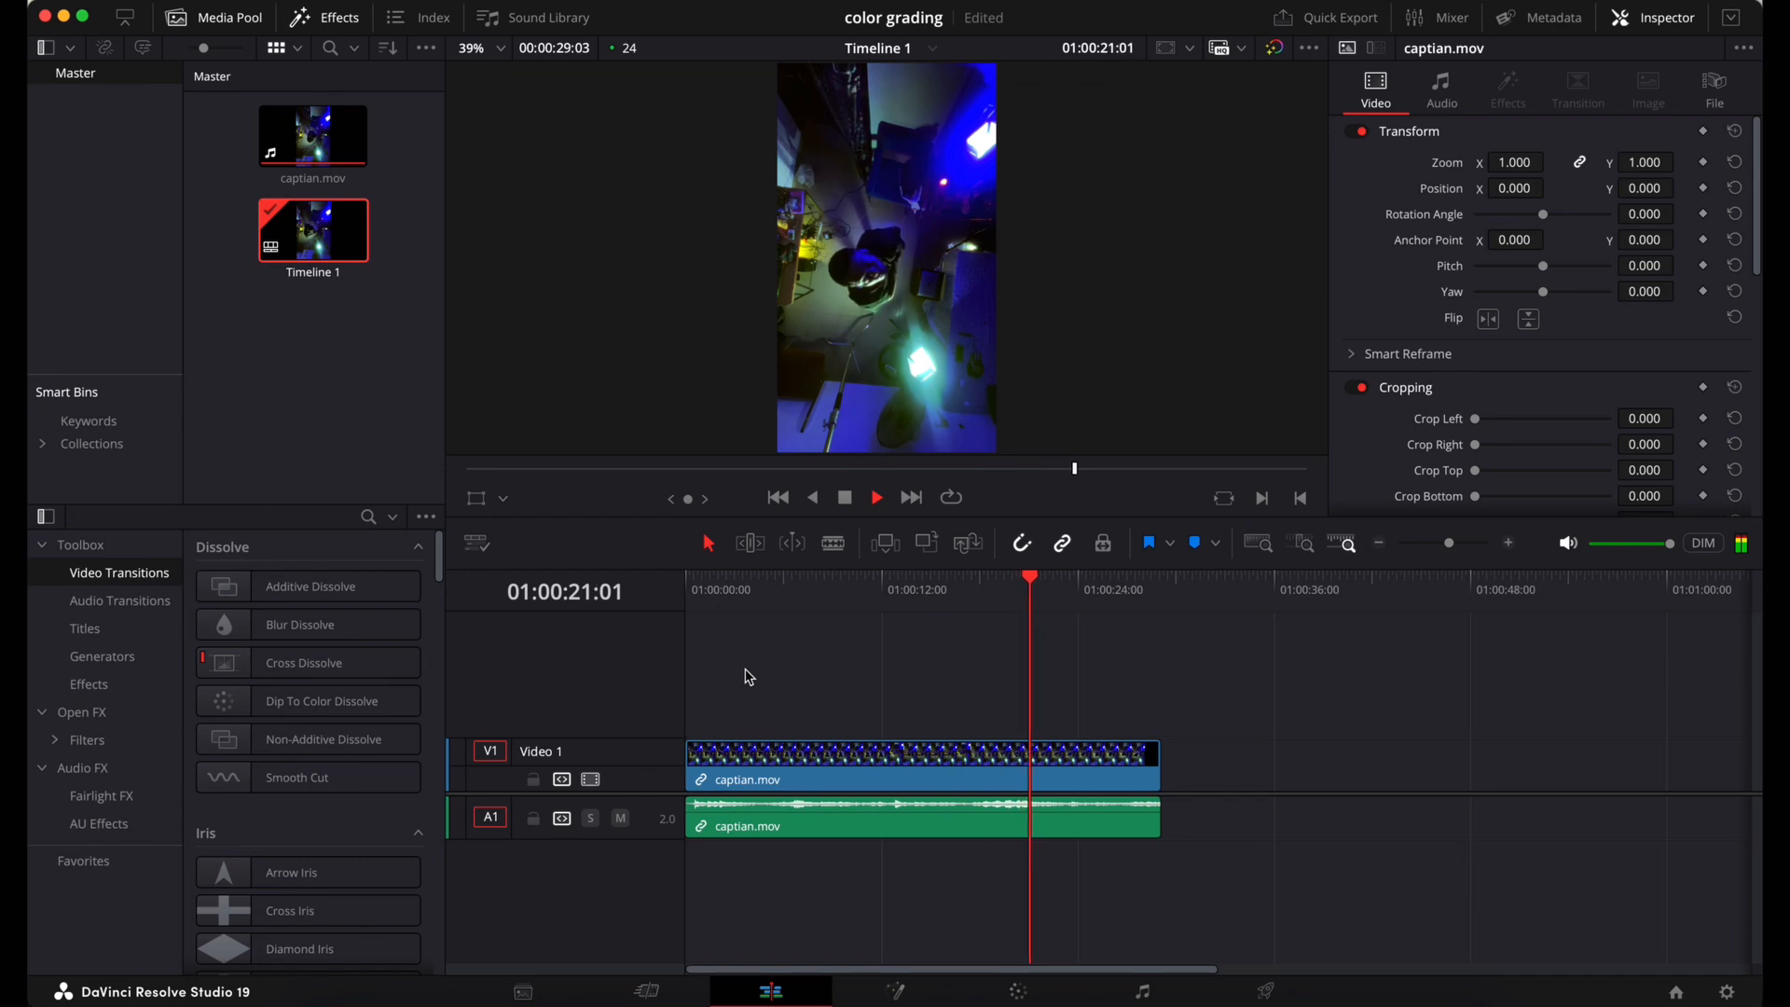
{"action": "key", "text": "space"}
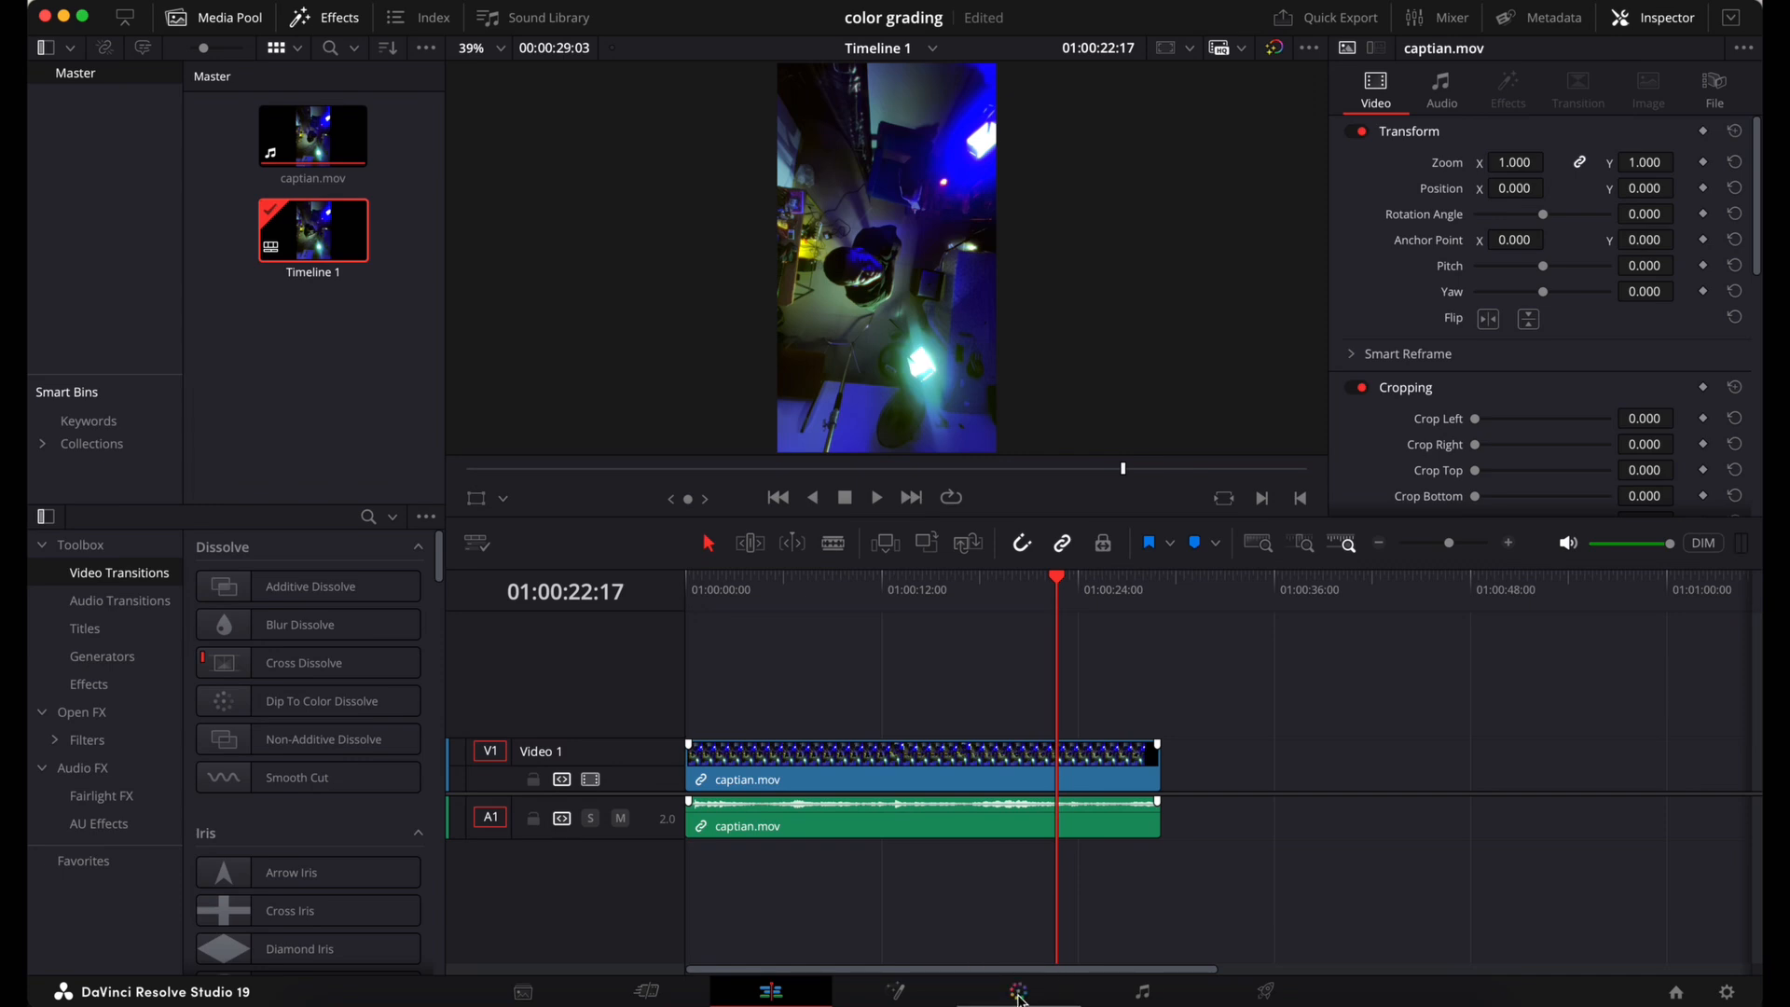
Open the clip on the Color page with the effects library hidden, and move node 01 closer to the source input
{"action": "left_click", "coordinate": [1019, 994]}
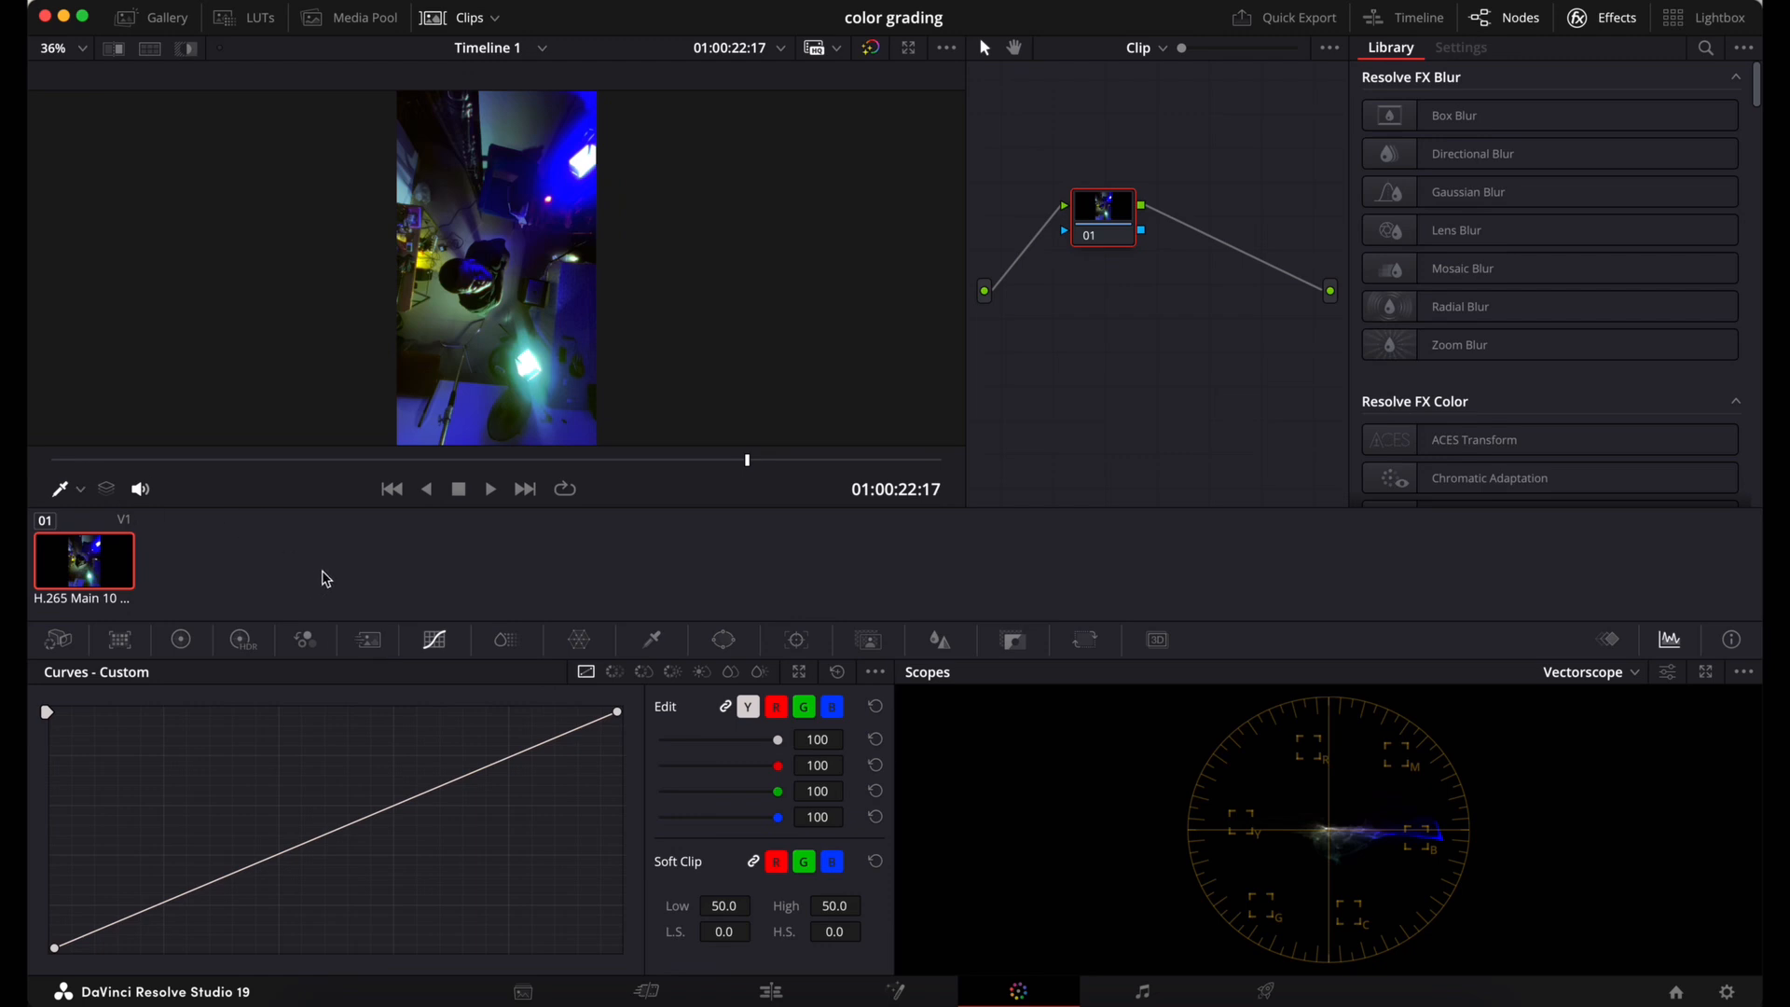
{"action": "left_click", "coordinate": [1707, 48]}
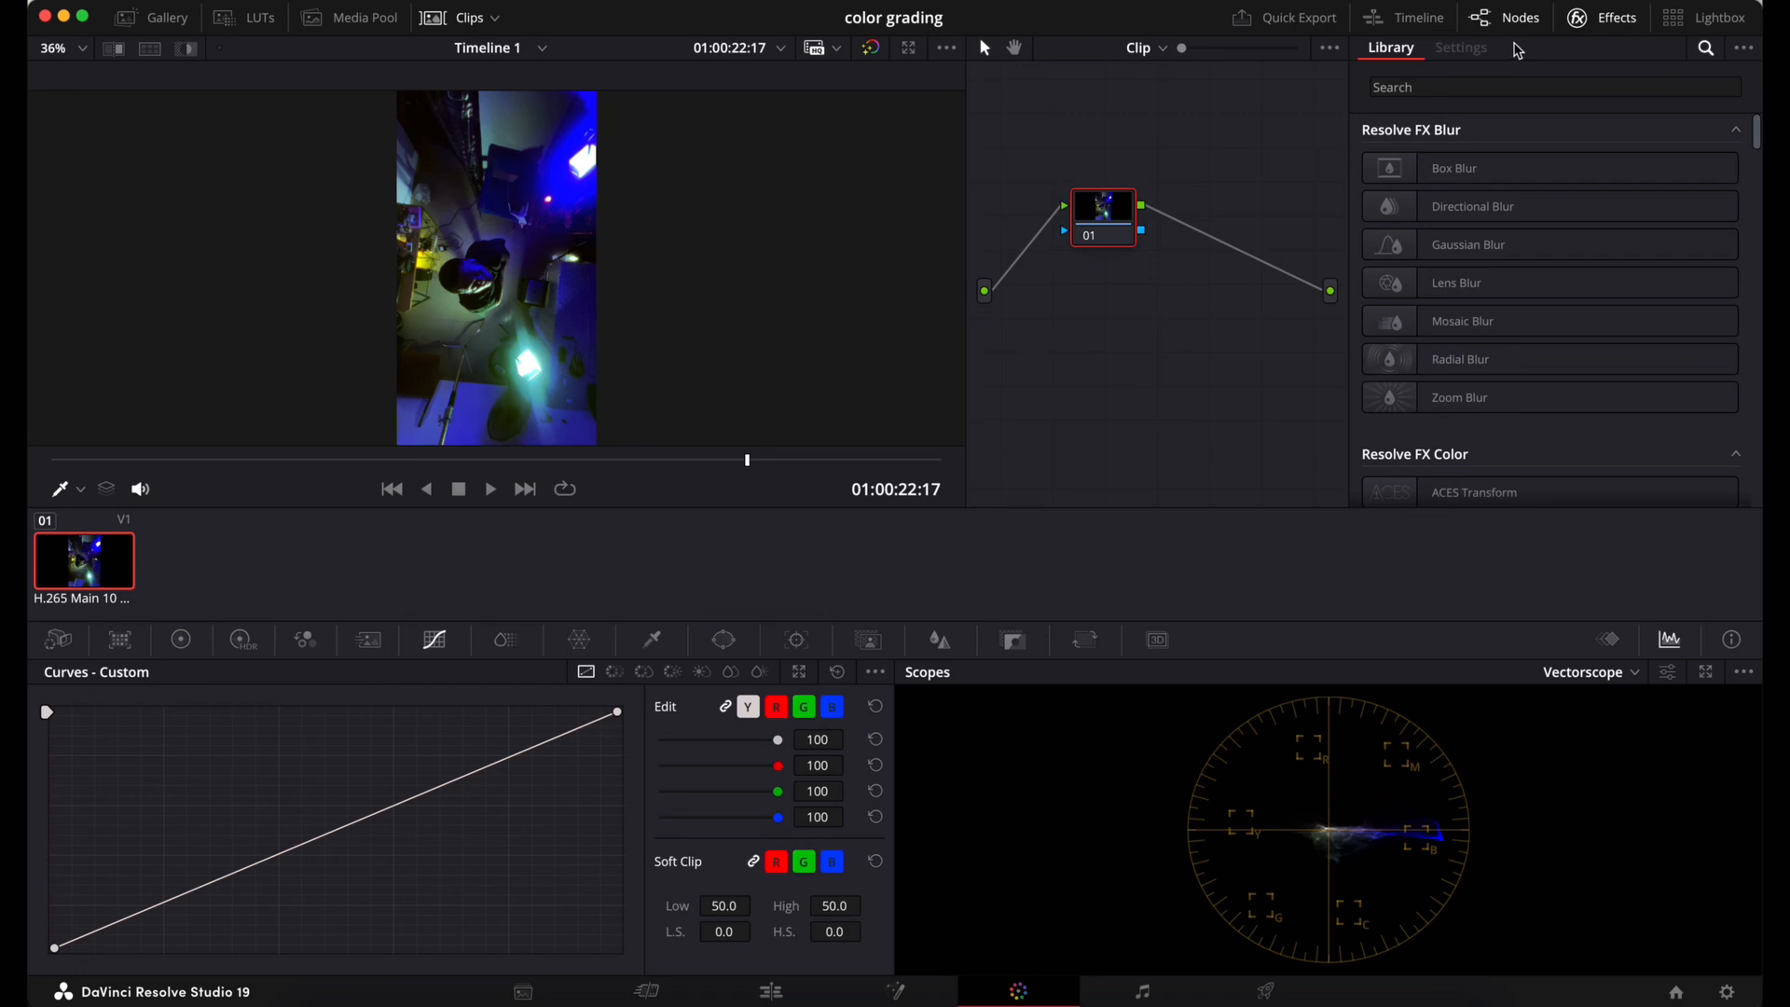
{"action": "left_click", "coordinate": [1579, 19]}
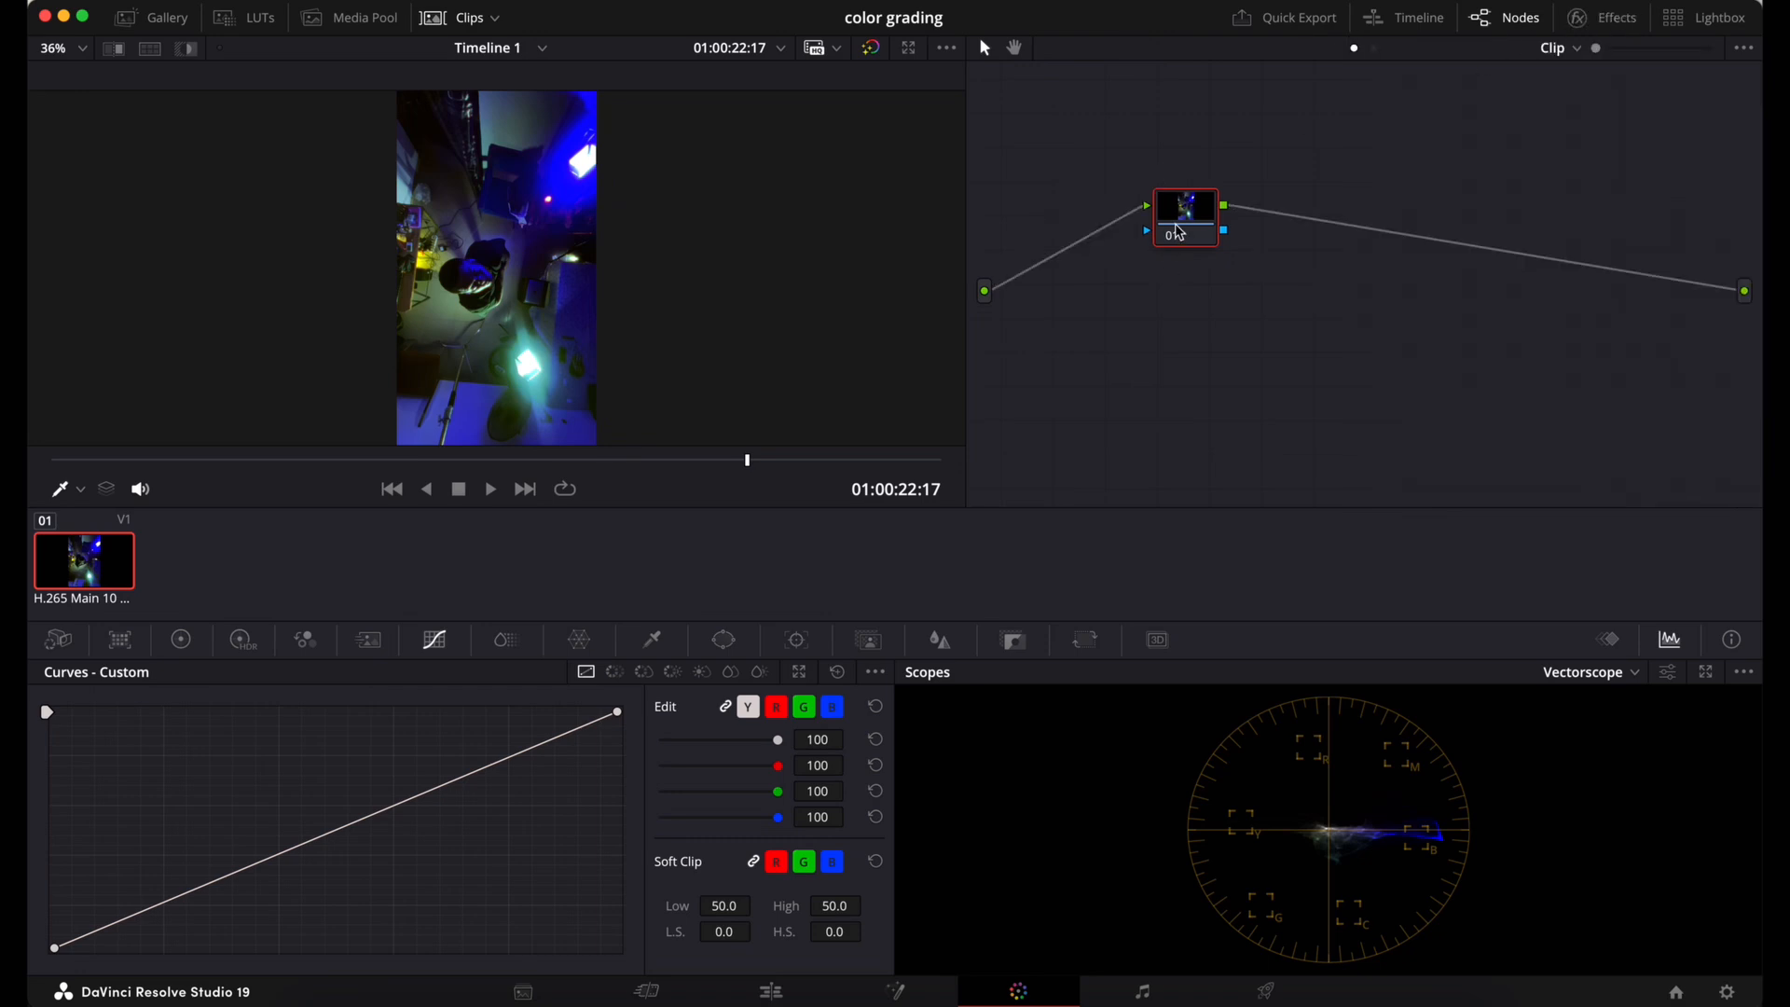
{"action": "left_click_drag", "start_coordinate": [1176, 220], "coordinate": [1087, 277]}
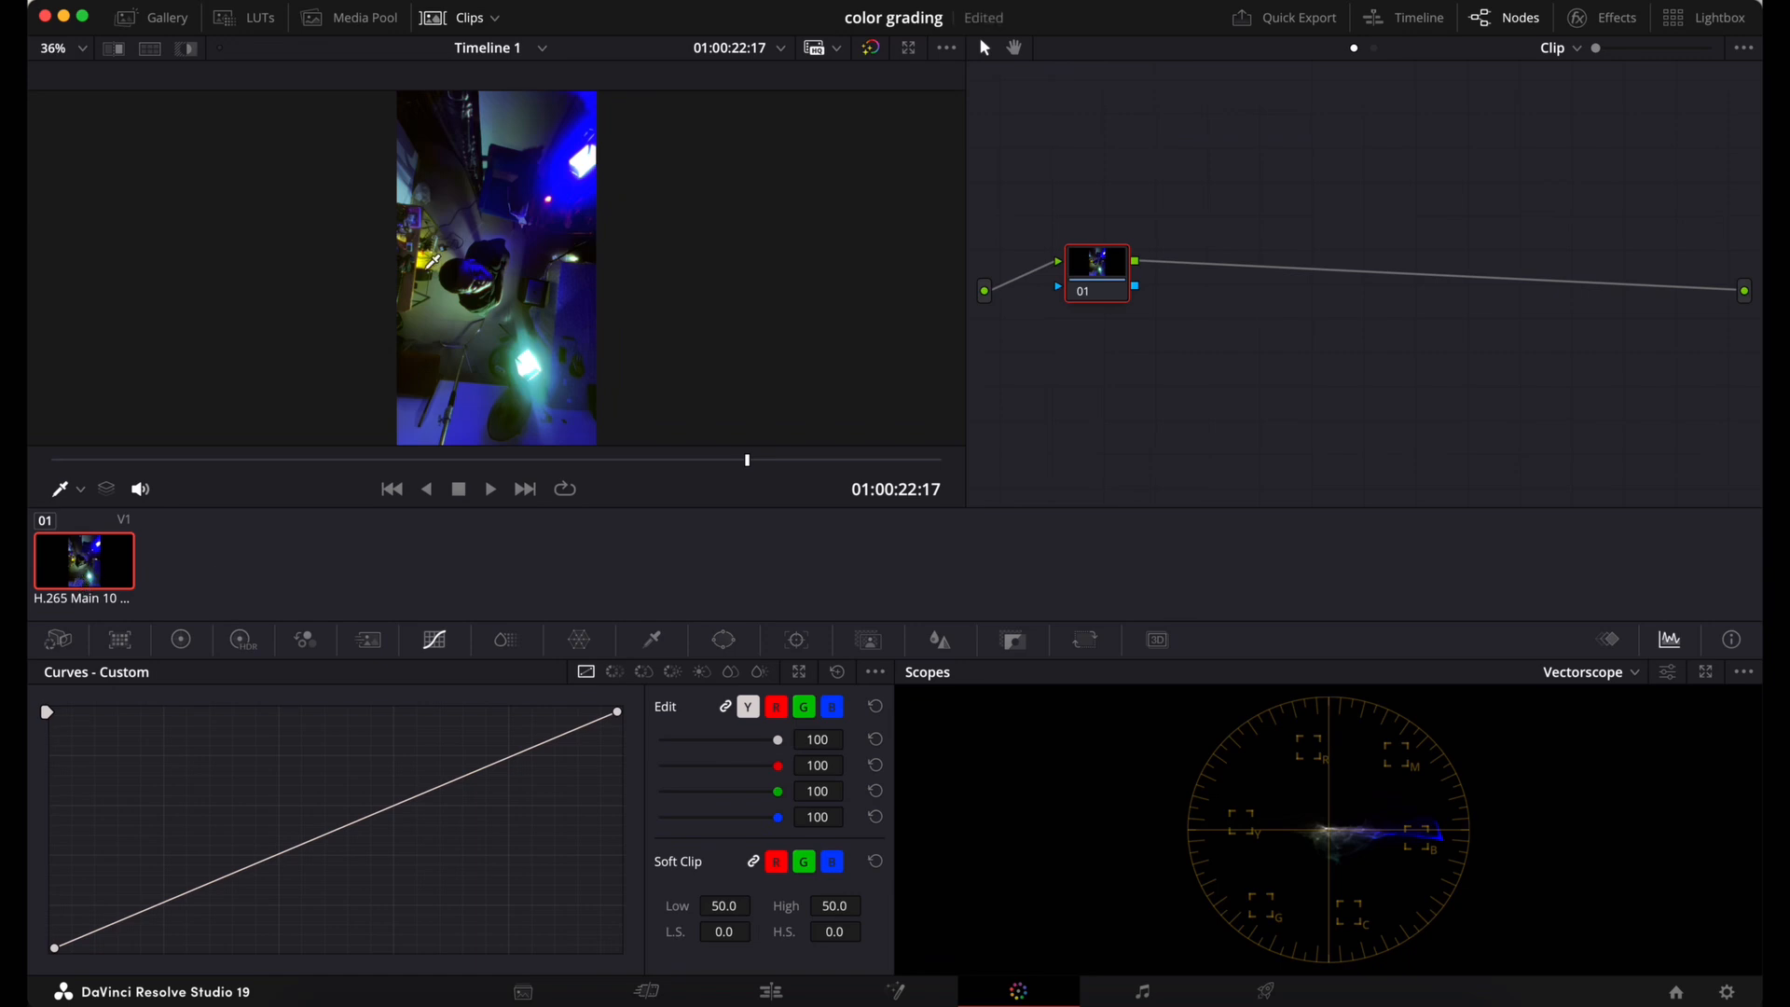
At timecode 01:00:01:05, set the hue of node 01 to 60.00 in the primaries color wheels
{"action": "left_click_drag", "start_coordinate": [152, 461], "coordinate": [87, 463]}
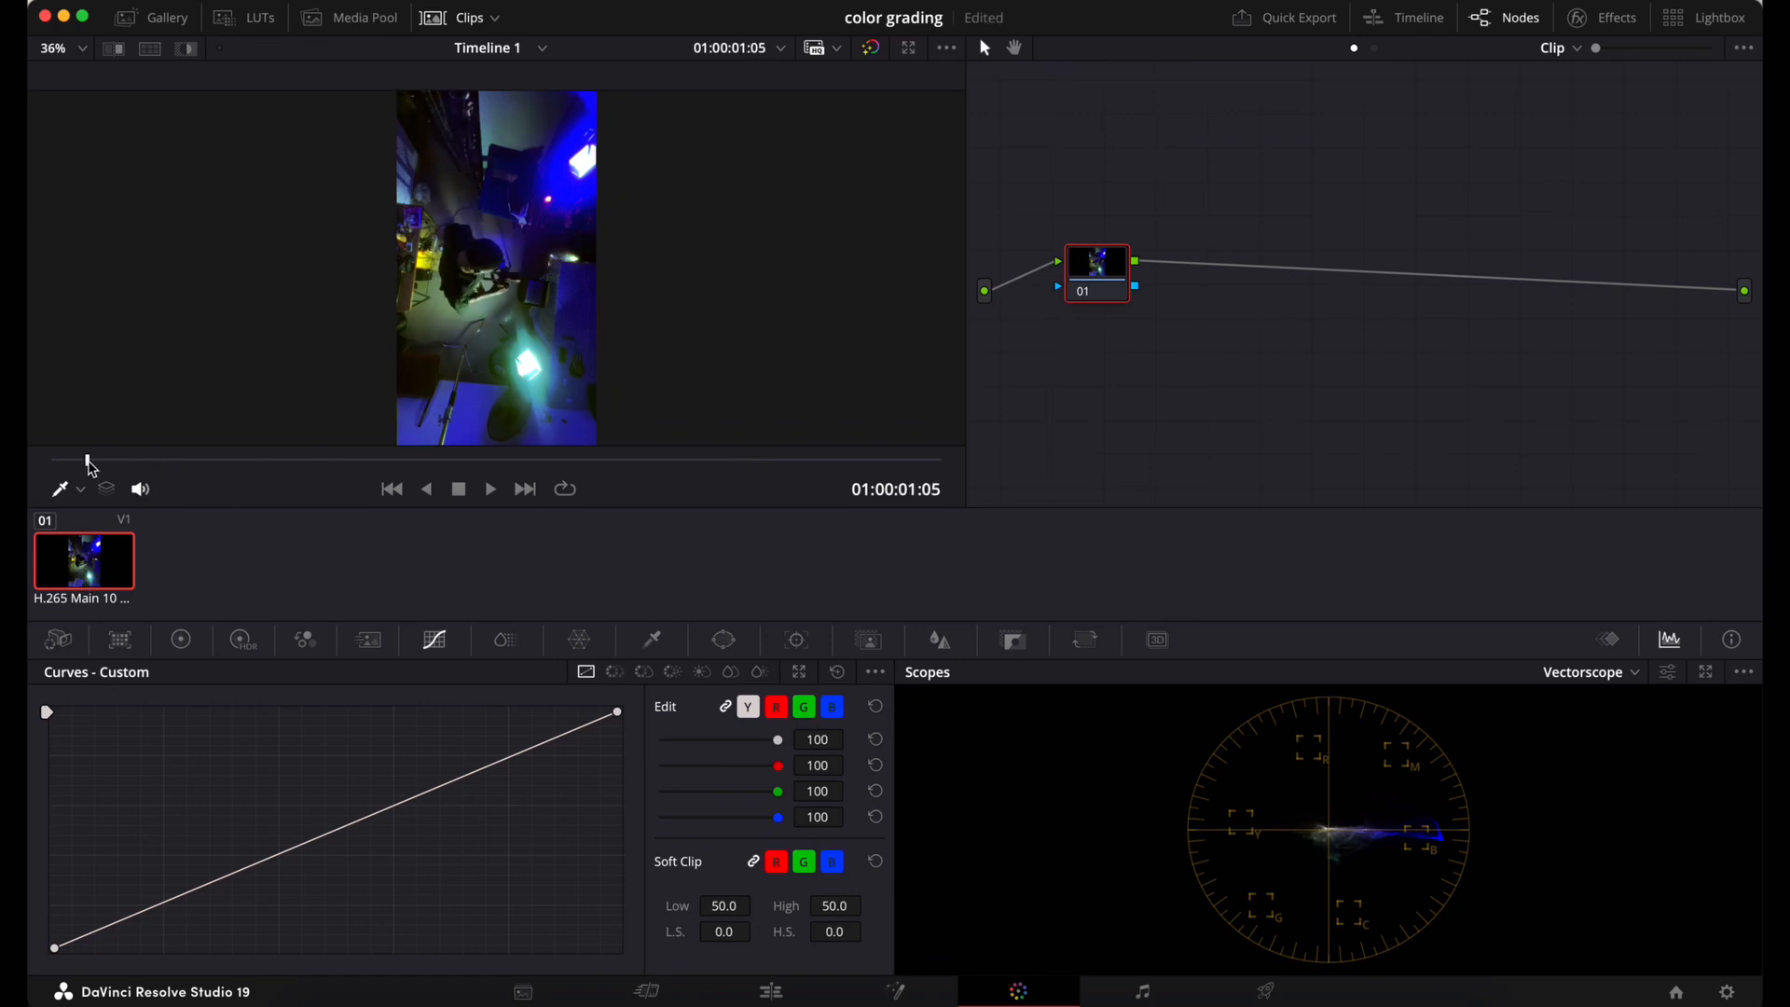
{"action": "left_click", "coordinate": [181, 641]}
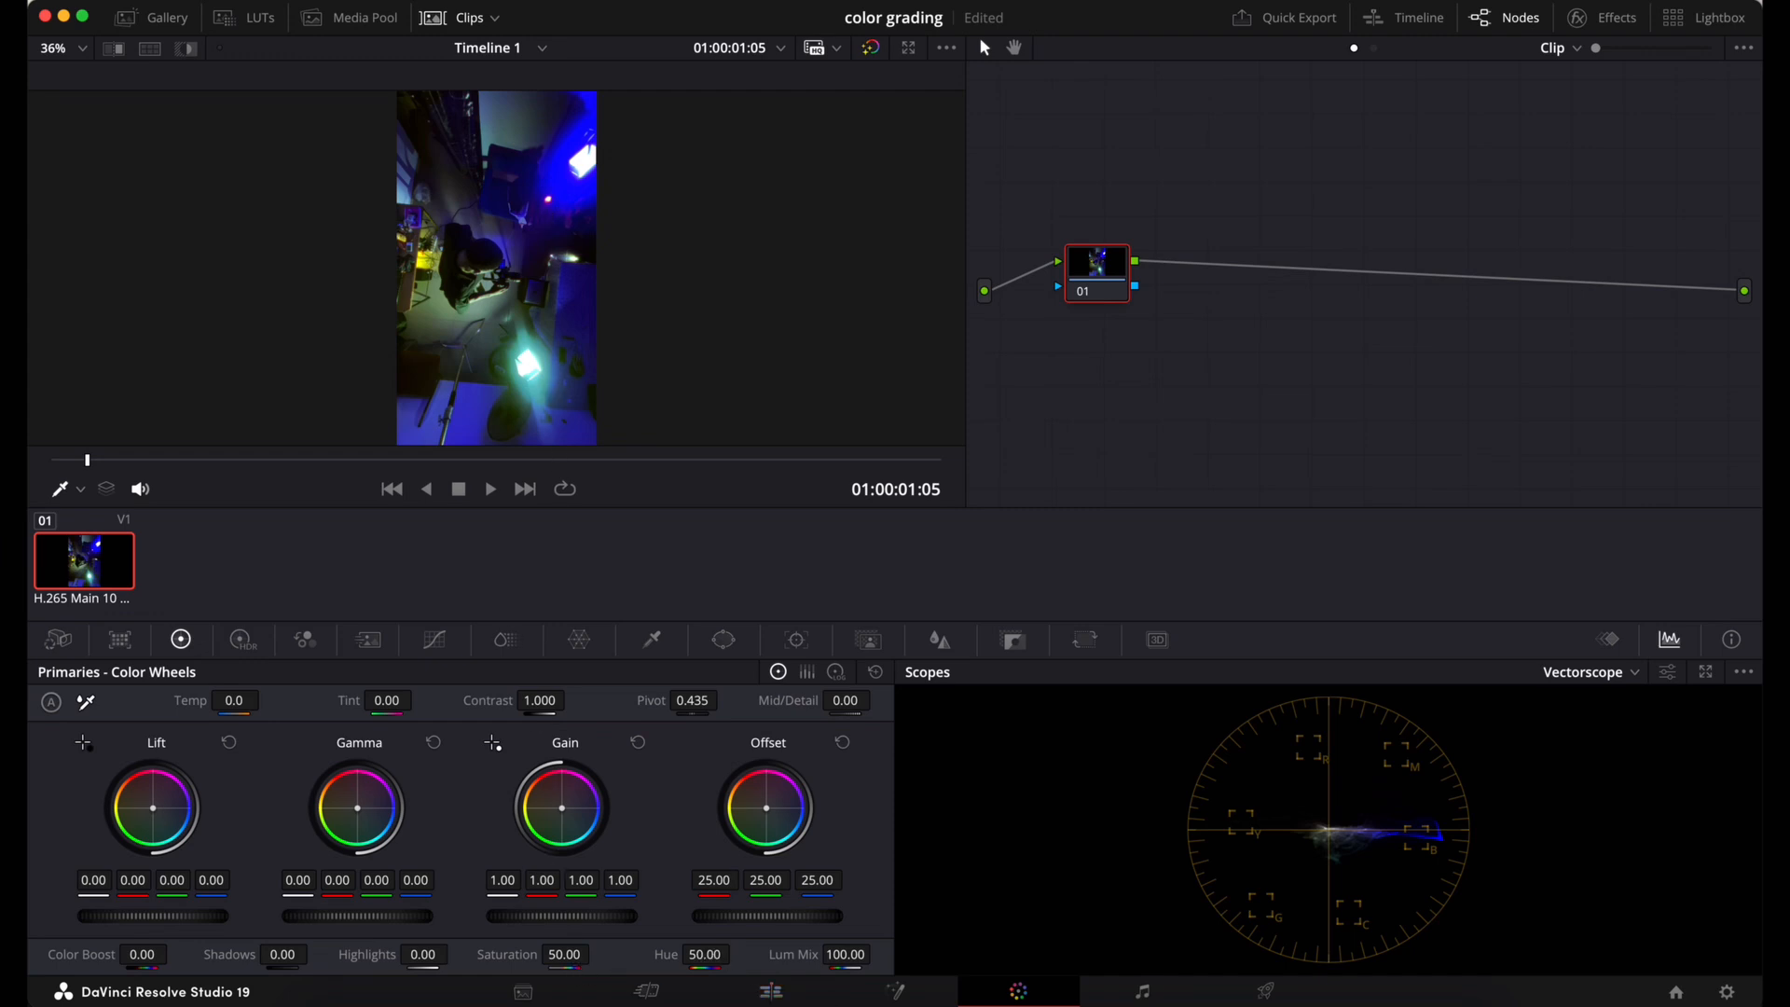
{"action": "left_click_drag", "start_coordinate": [705, 955], "coordinate": [737, 954]}
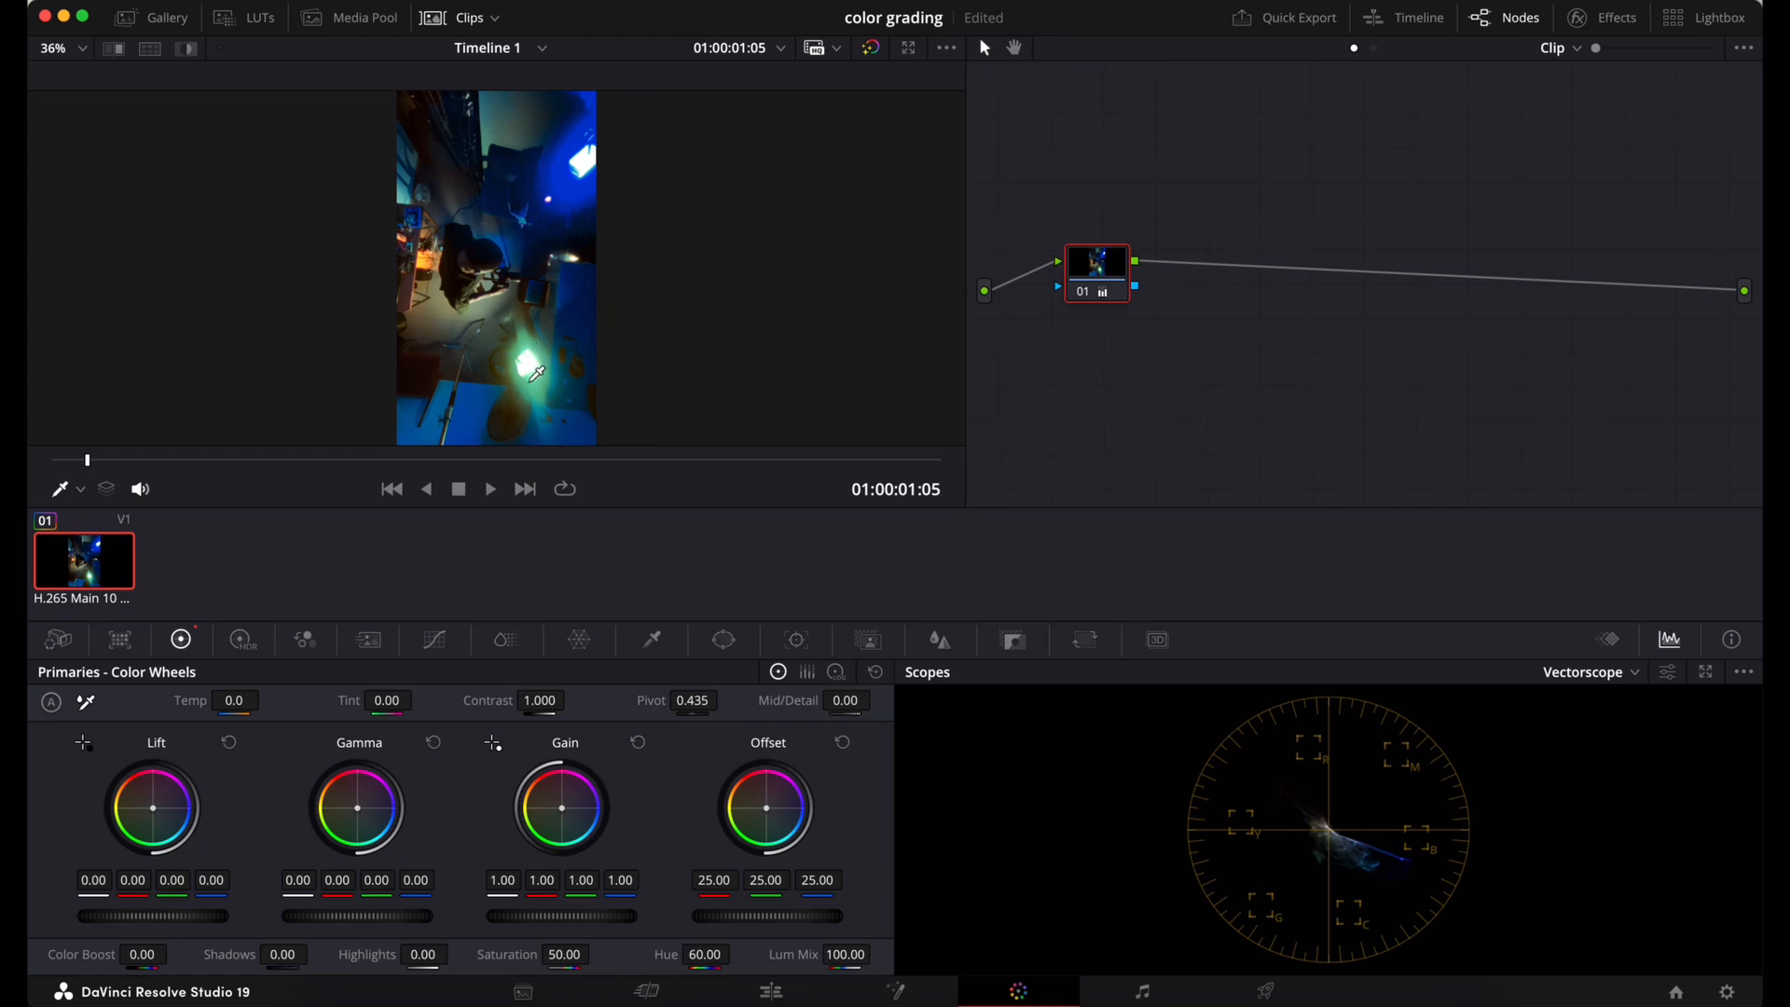
Compare the hue shift by switching node 01 off and on, and add a serial node after it
{"action": "left_click", "coordinate": [1082, 292]}
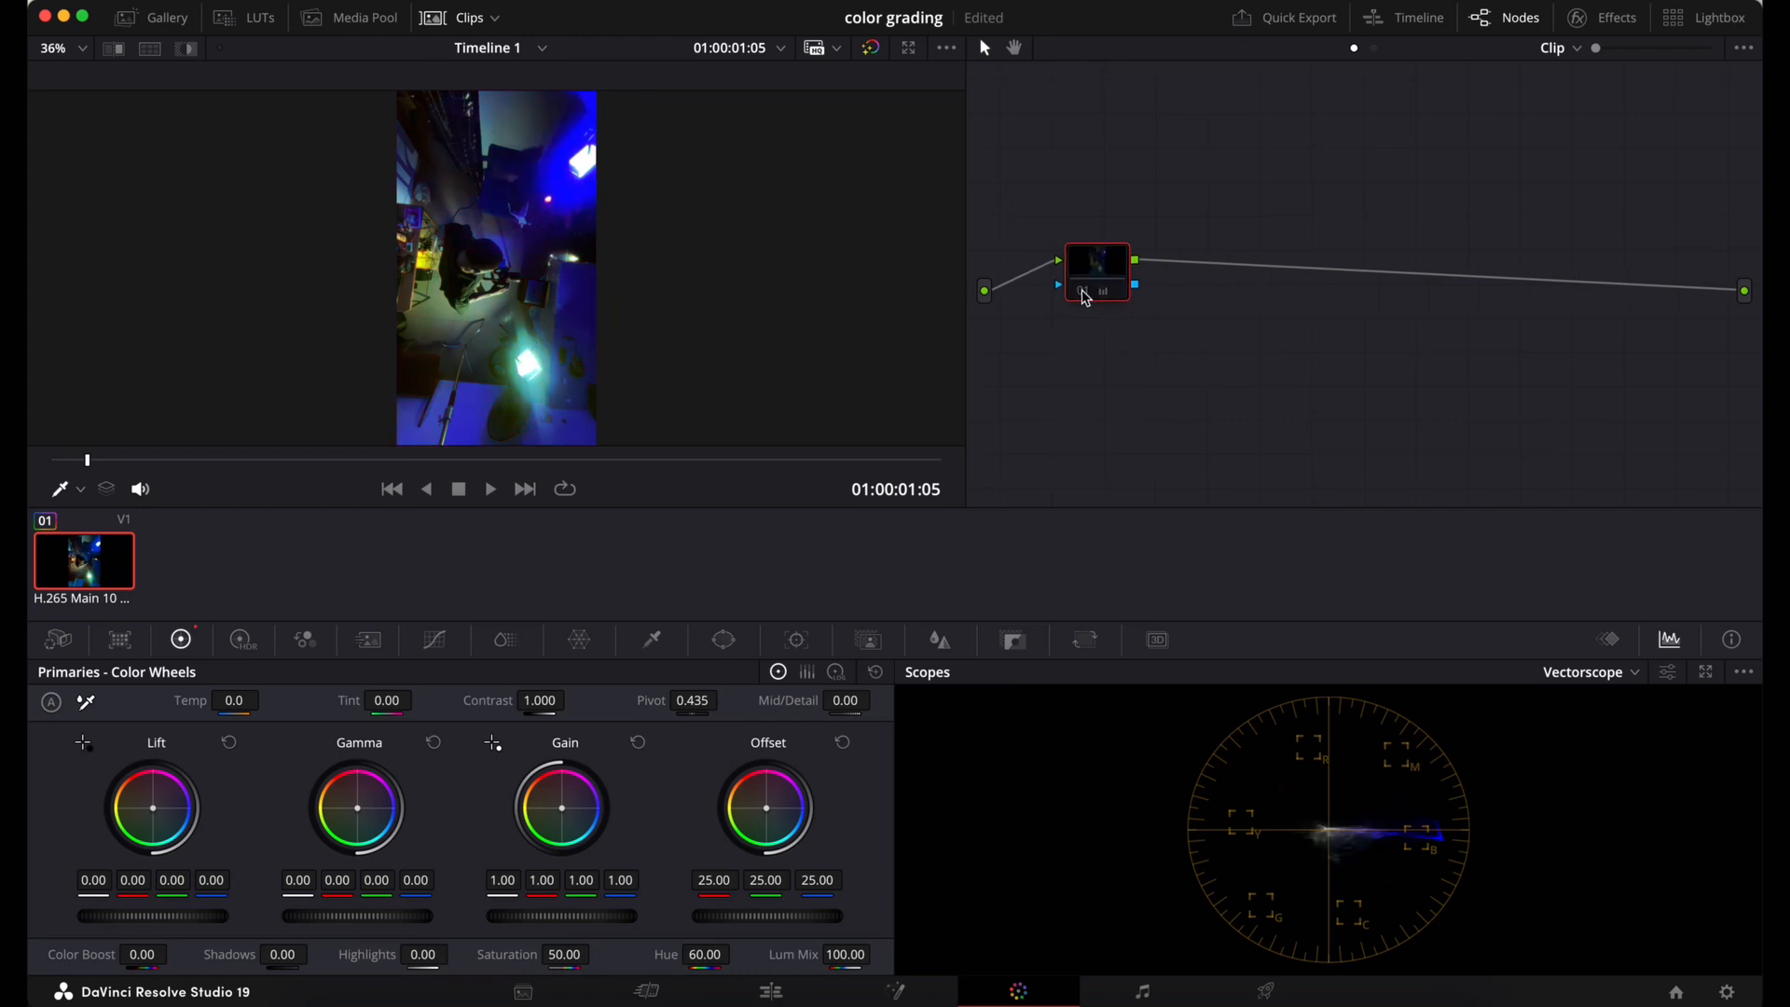
{"action": "left_click", "coordinate": [1085, 293]}
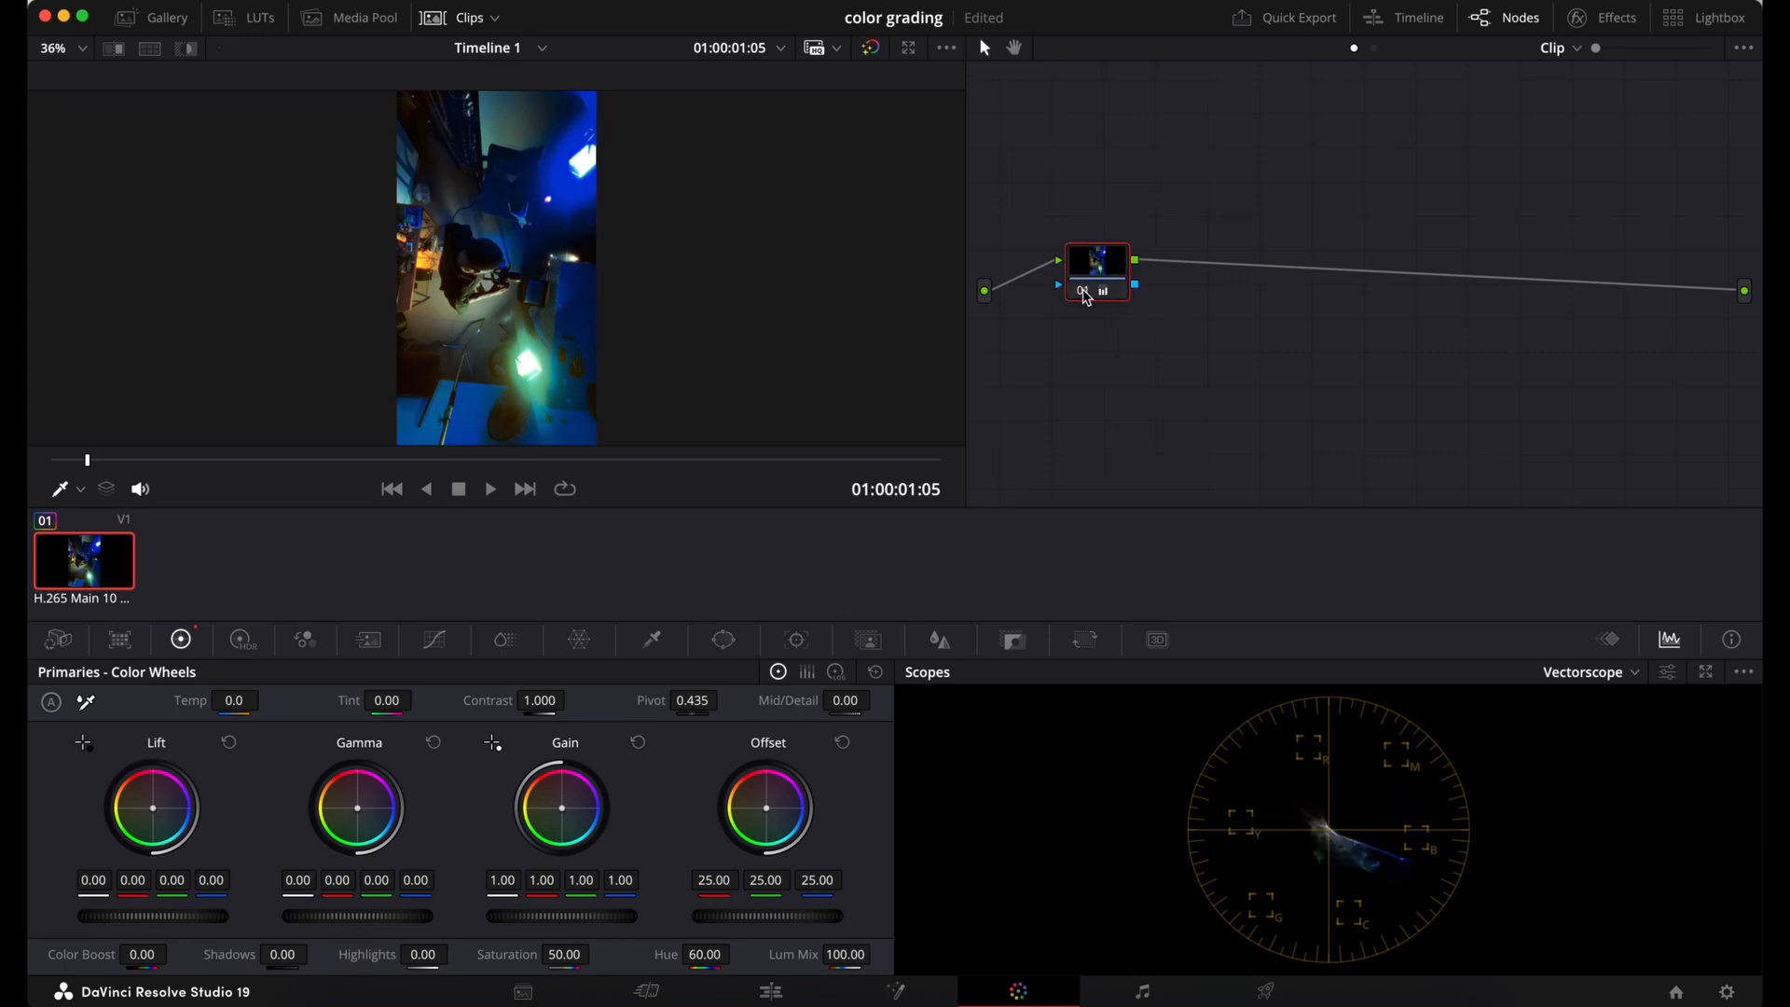
{"action": "left_click", "coordinate": [1086, 295]}
{"action": "left_click", "coordinate": [1085, 295]}
{"action": "key", "text": "alt+s"}
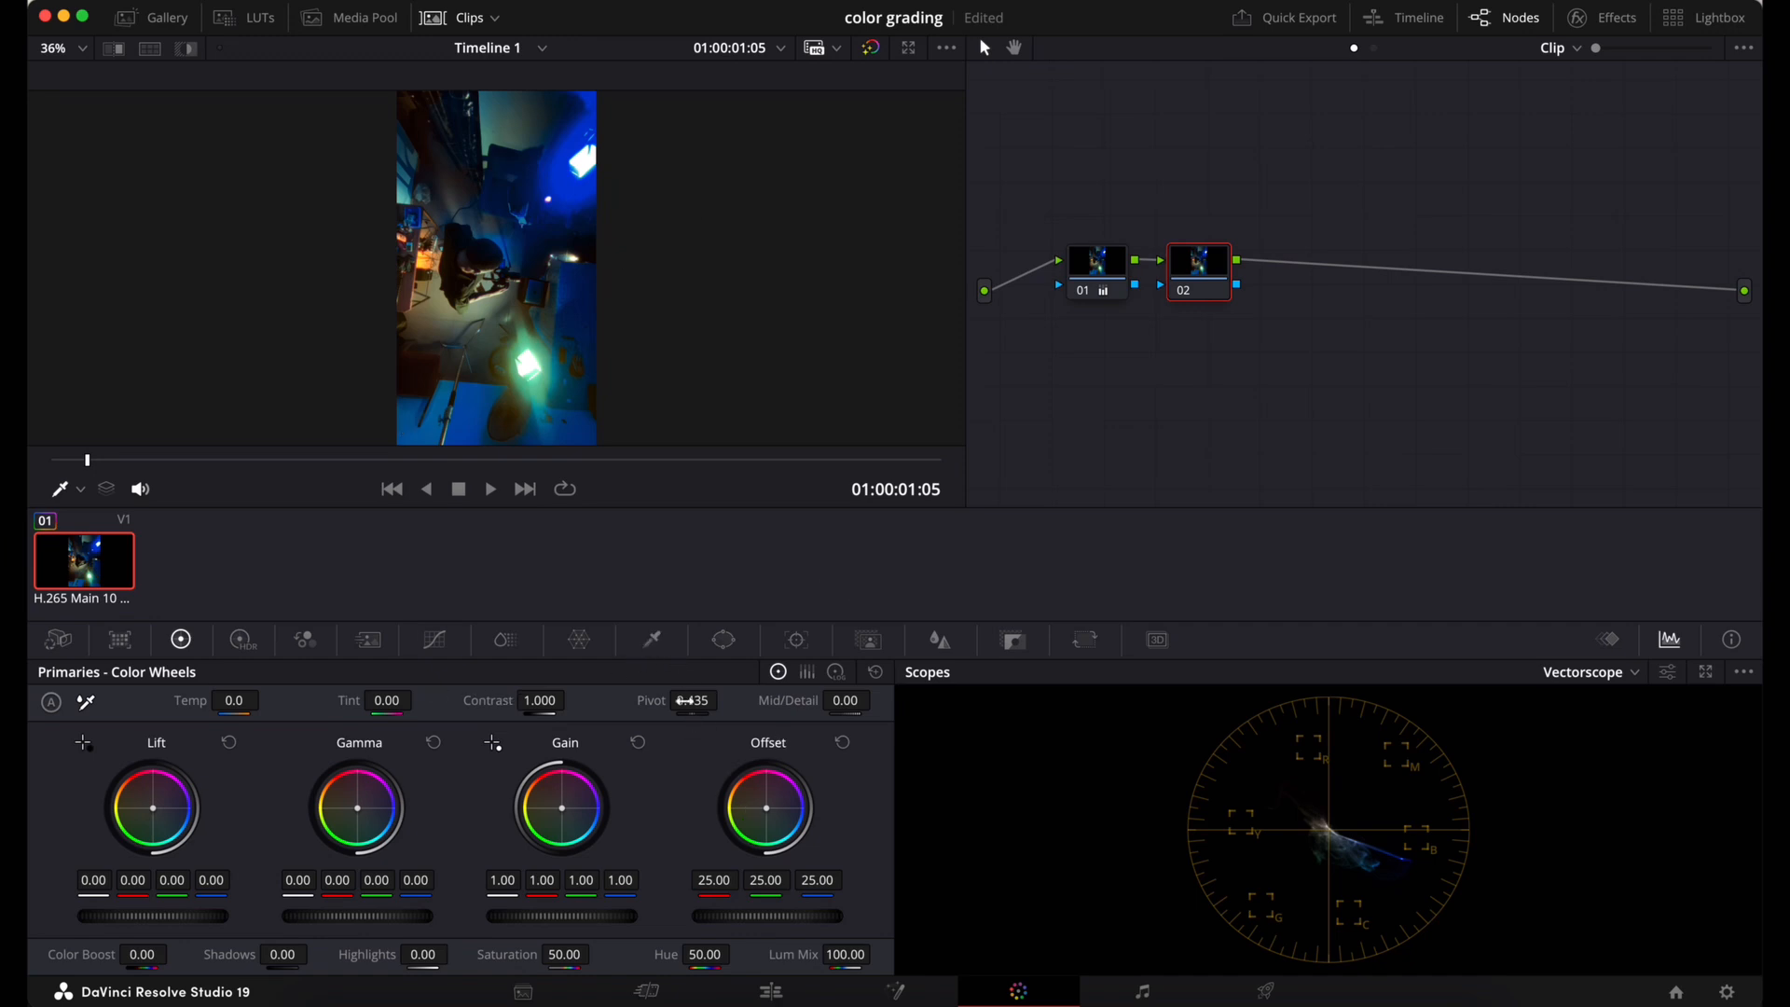
On node 02, sample the blue glow beside the bright light with the HSL qualifier and turn on the highlight view of the selection
{"action": "left_click", "coordinate": [653, 642]}
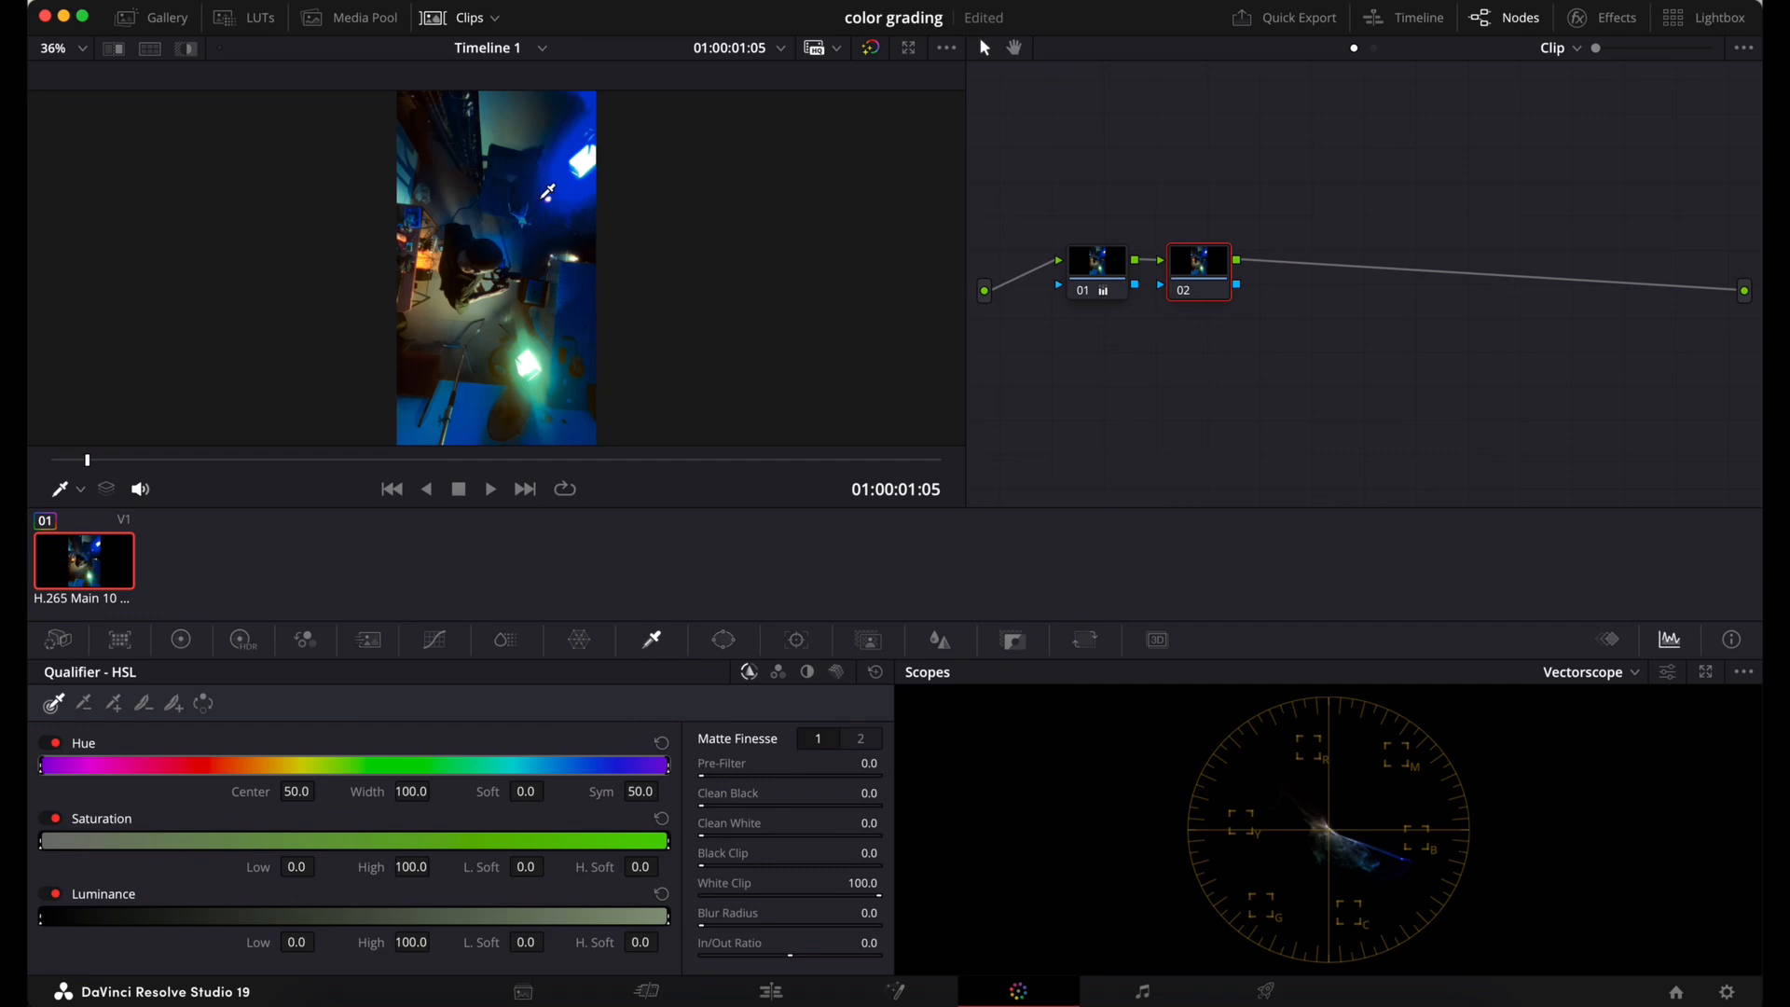
{"action": "left_click", "coordinate": [569, 168]}
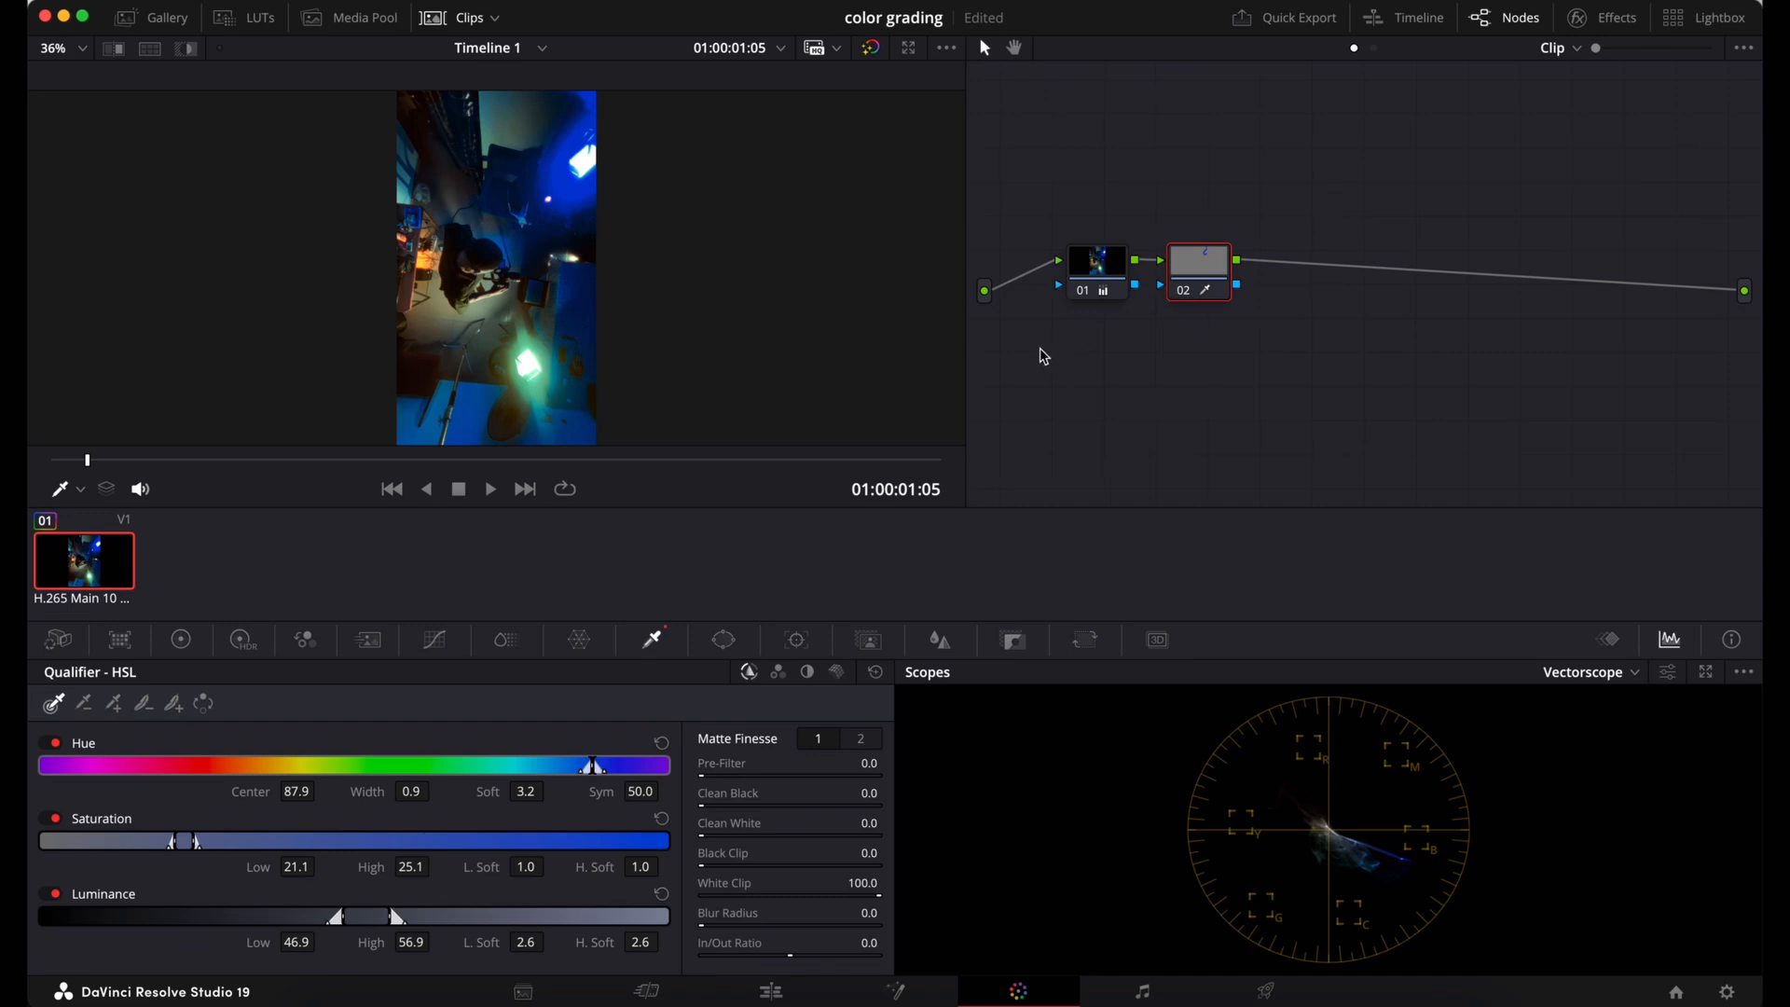
{"action": "key", "text": "shift+h"}
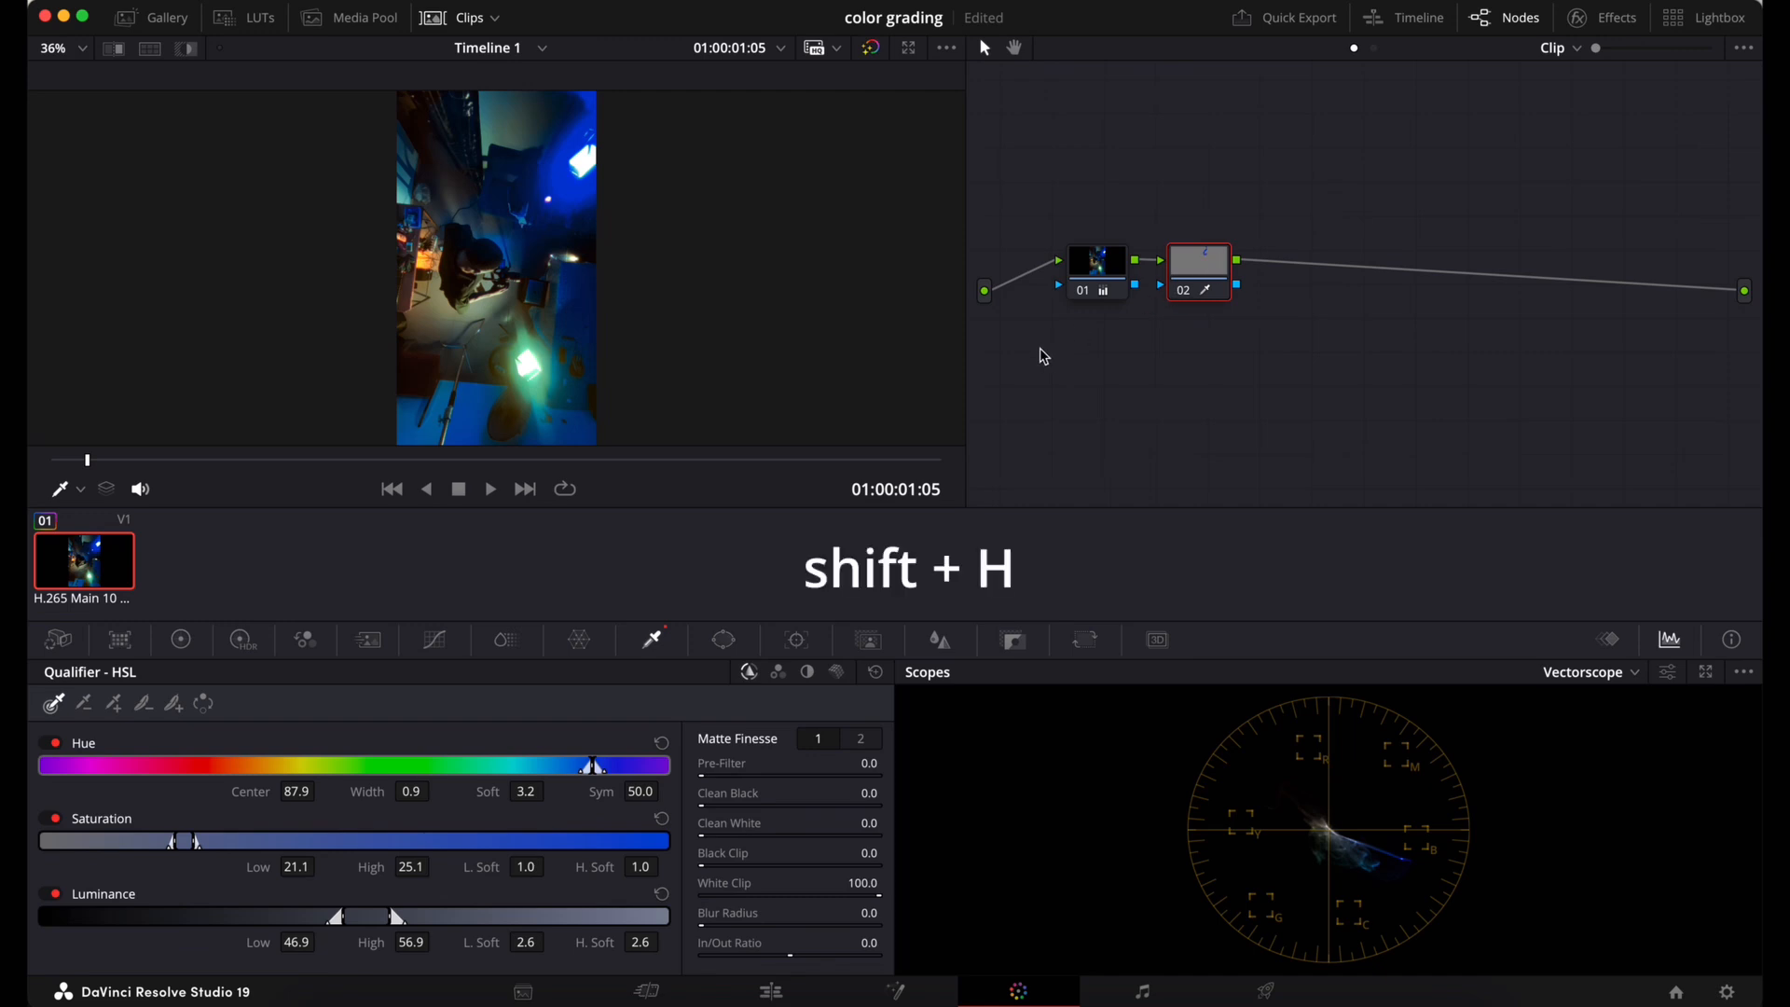
{"action": "key", "text": "shift+h"}
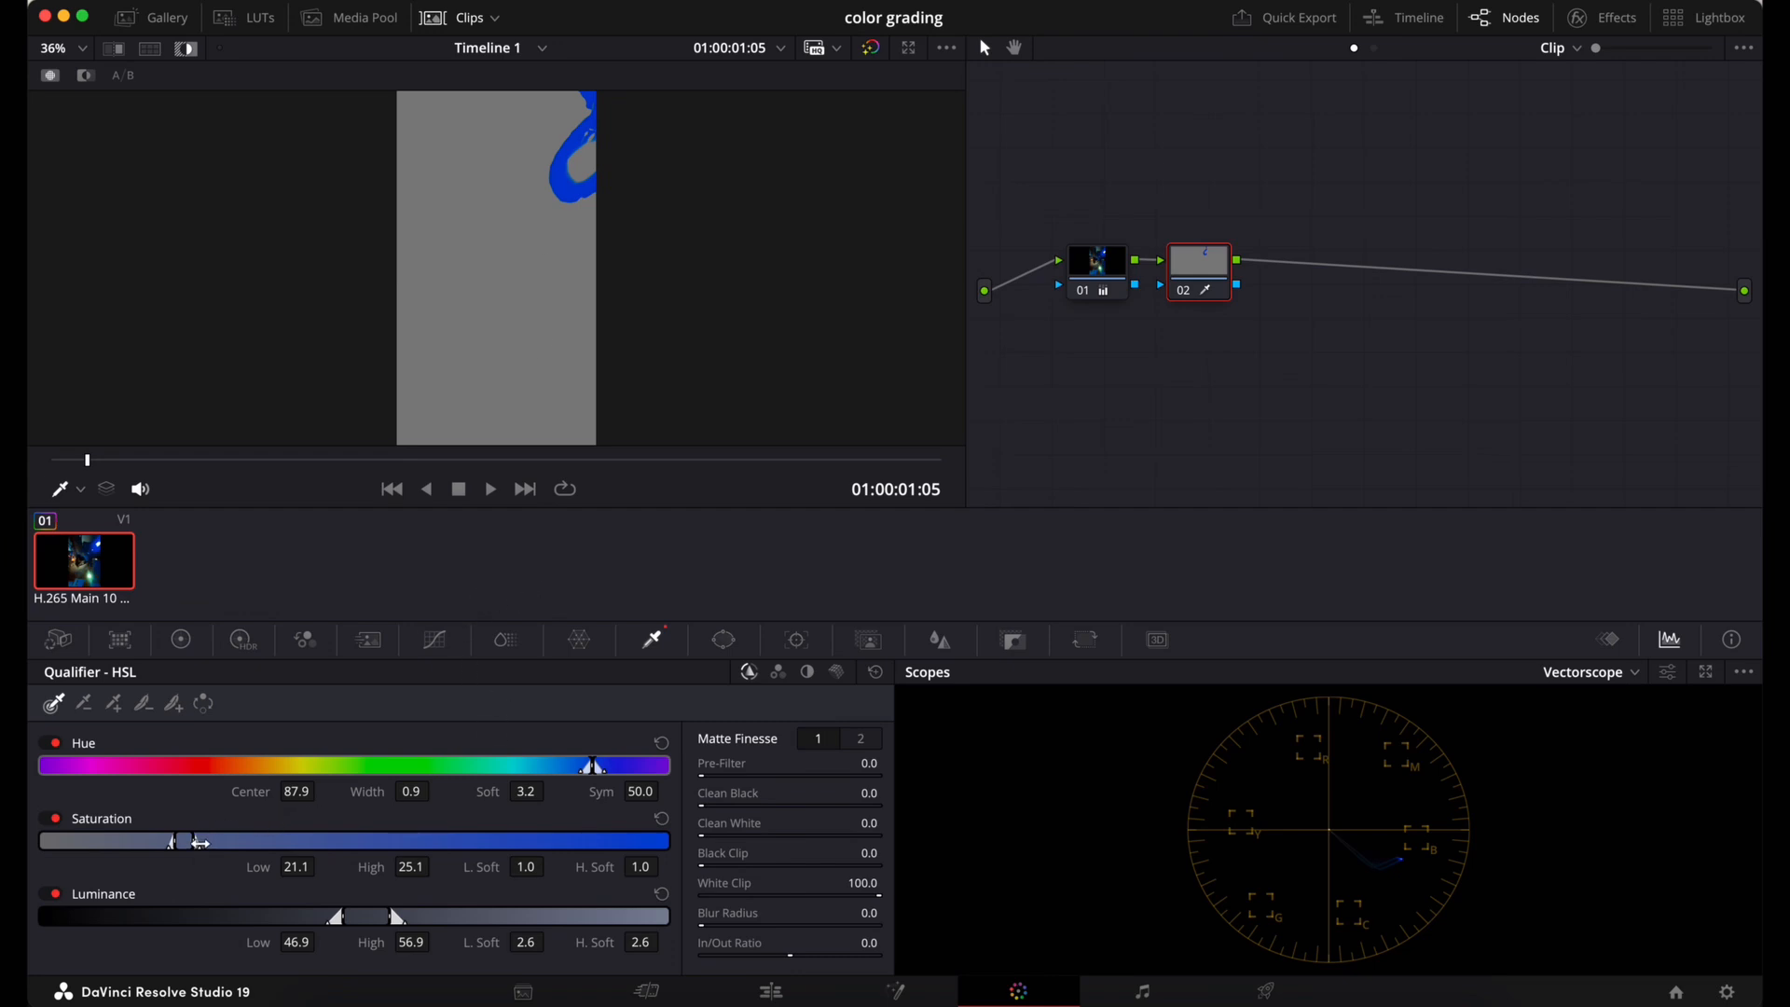
Soften the qualifier's saturation range to a low softness of 53.3 and a high softness of 50.0
{"action": "left_click_drag", "start_coordinate": [200, 844], "coordinate": [360, 843]}
{"action": "left_click_drag", "start_coordinate": [179, 842], "coordinate": [56, 842]}
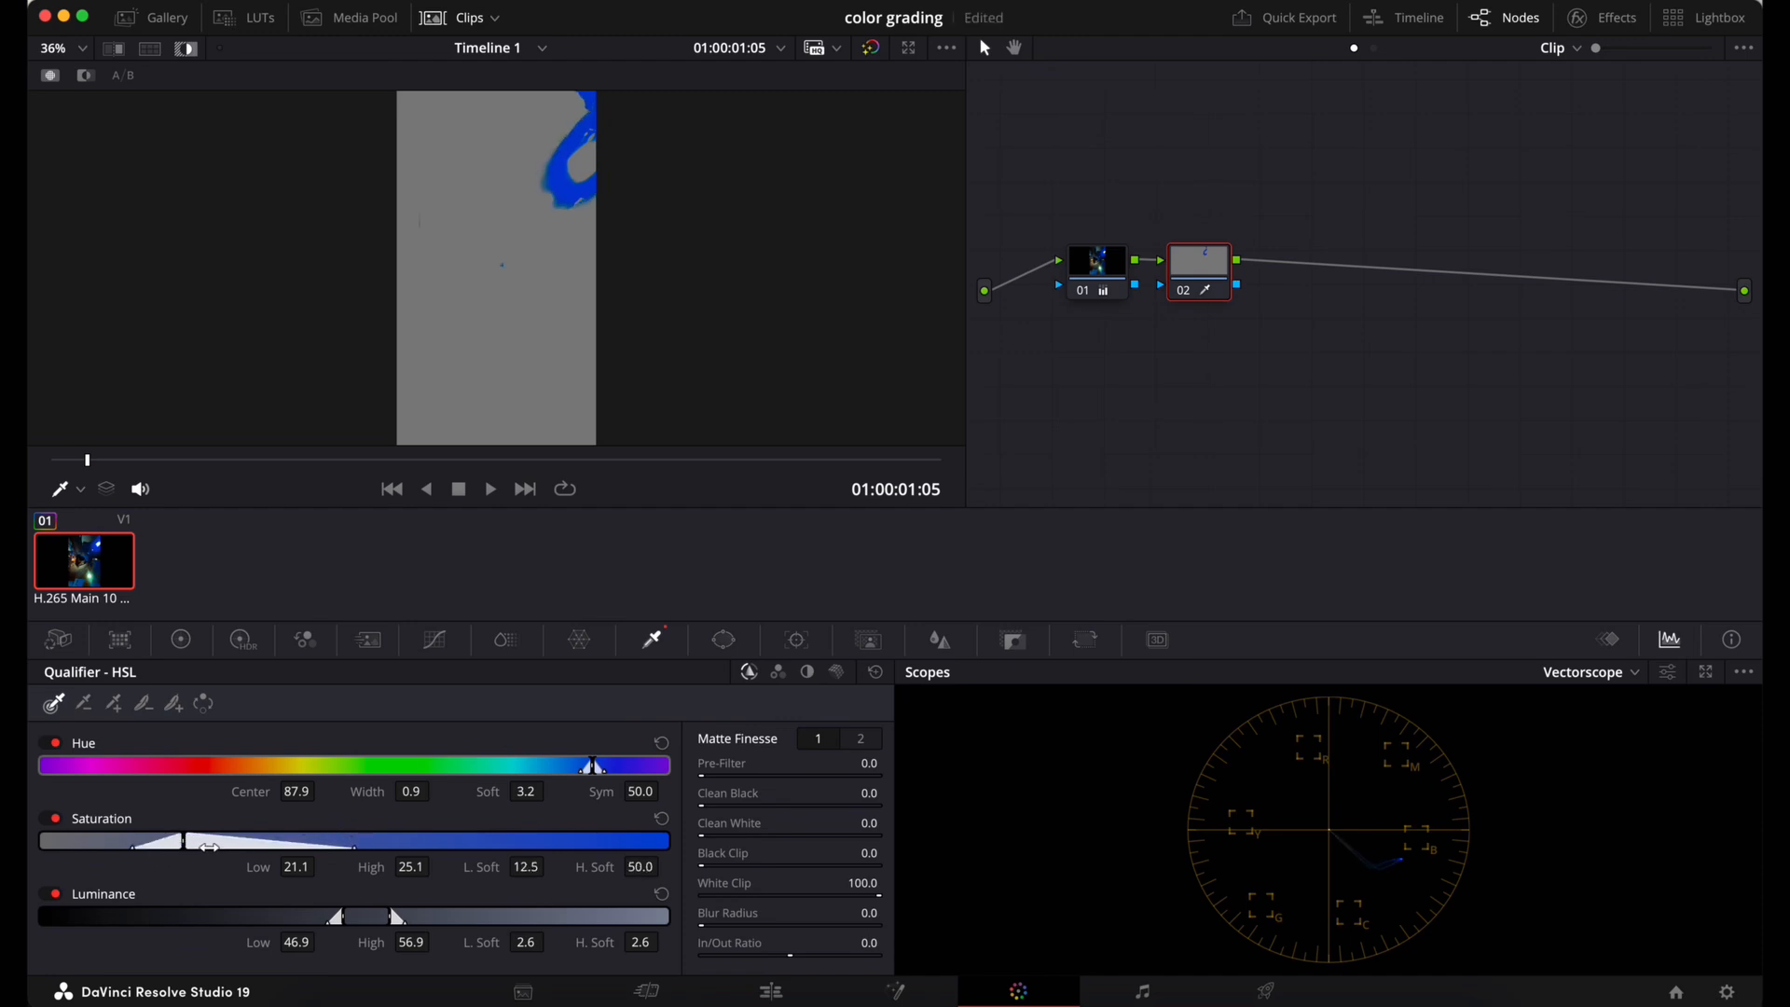
{"action": "left_click_drag", "start_coordinate": [326, 839], "coordinate": [338, 839]}
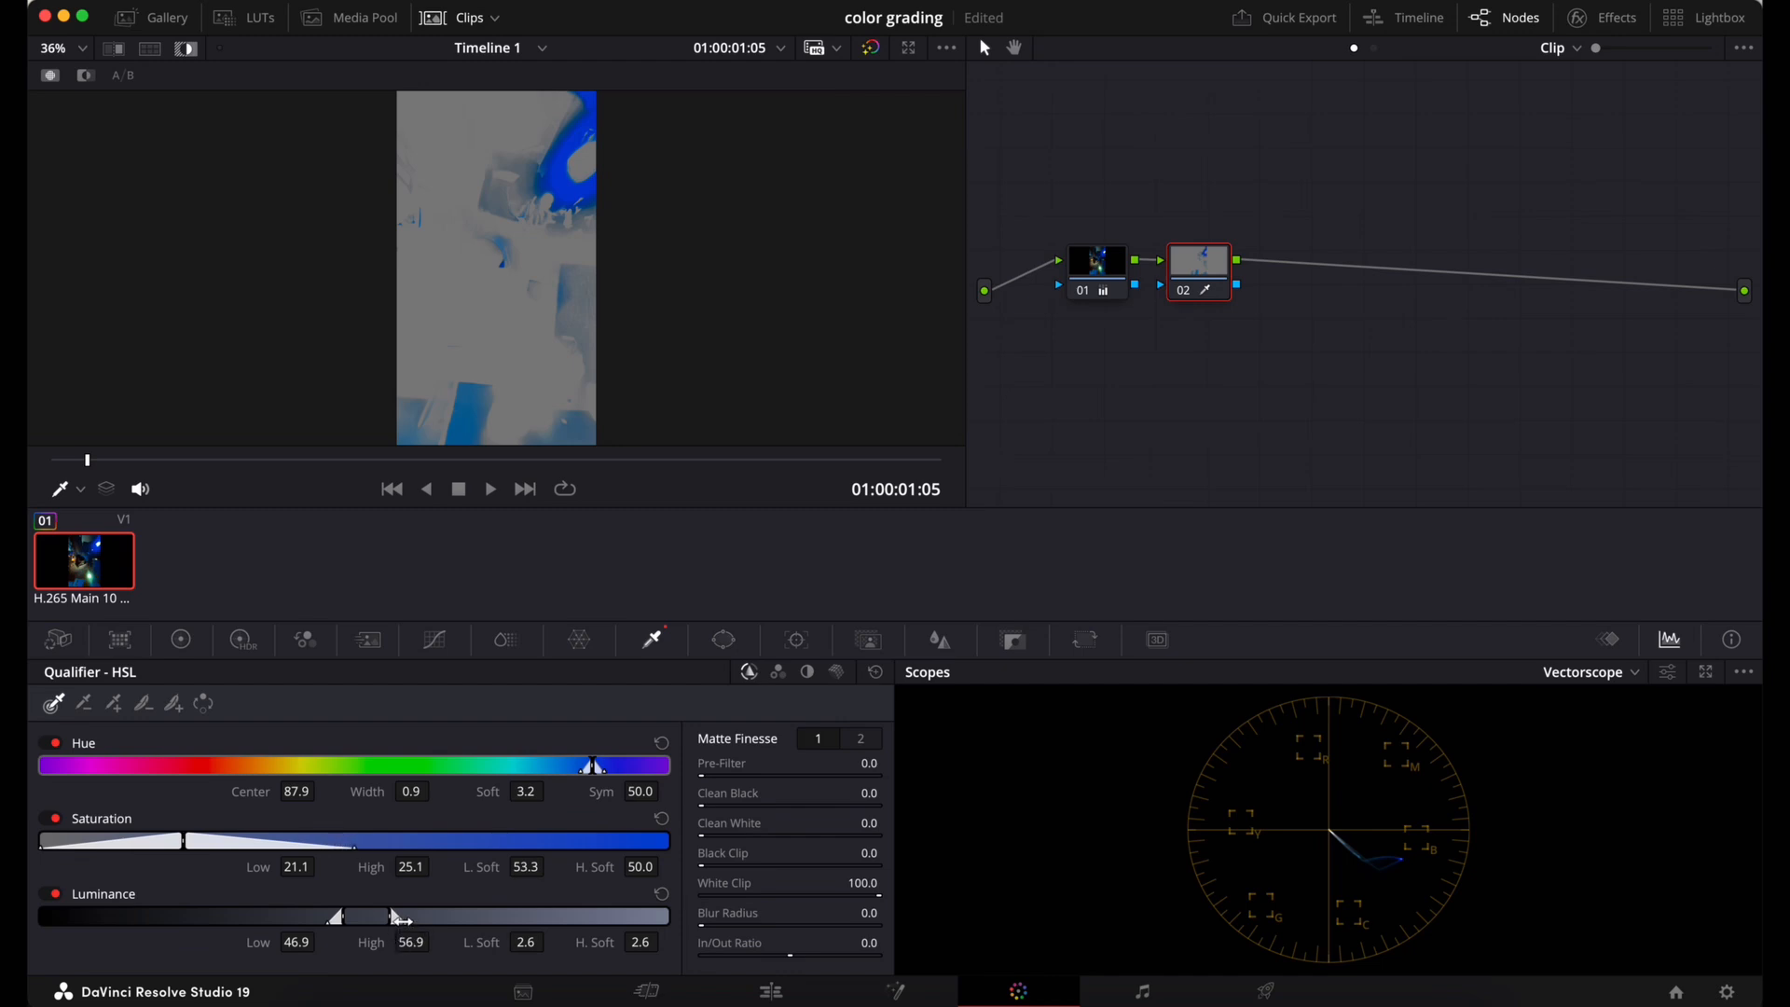
Soften the qualifier's luminance range to 20.2 low and 53.1 high, and widen the hue range to width 8.1 with softness 16.2
{"action": "left_click_drag", "start_coordinate": [395, 917], "coordinate": [565, 919]}
{"action": "left_click_drag", "start_coordinate": [326, 921], "coordinate": [379, 922]}
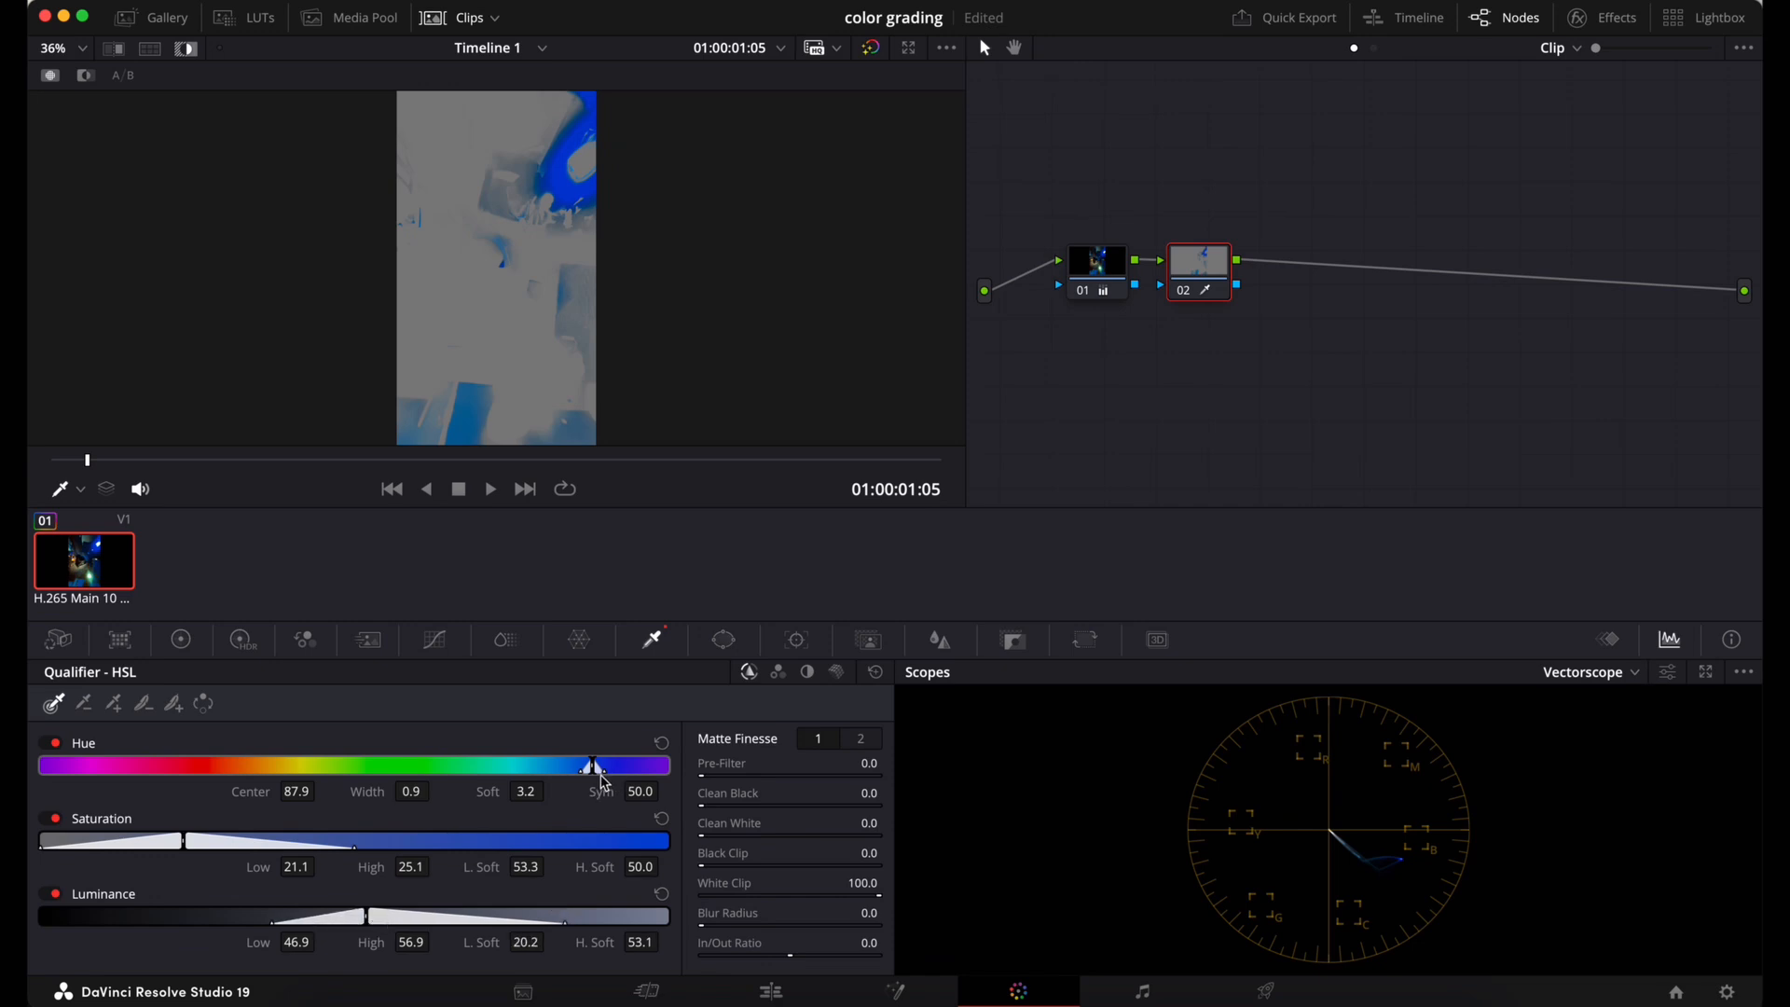
{"action": "left_click_drag", "start_coordinate": [601, 770], "coordinate": [643, 780]}
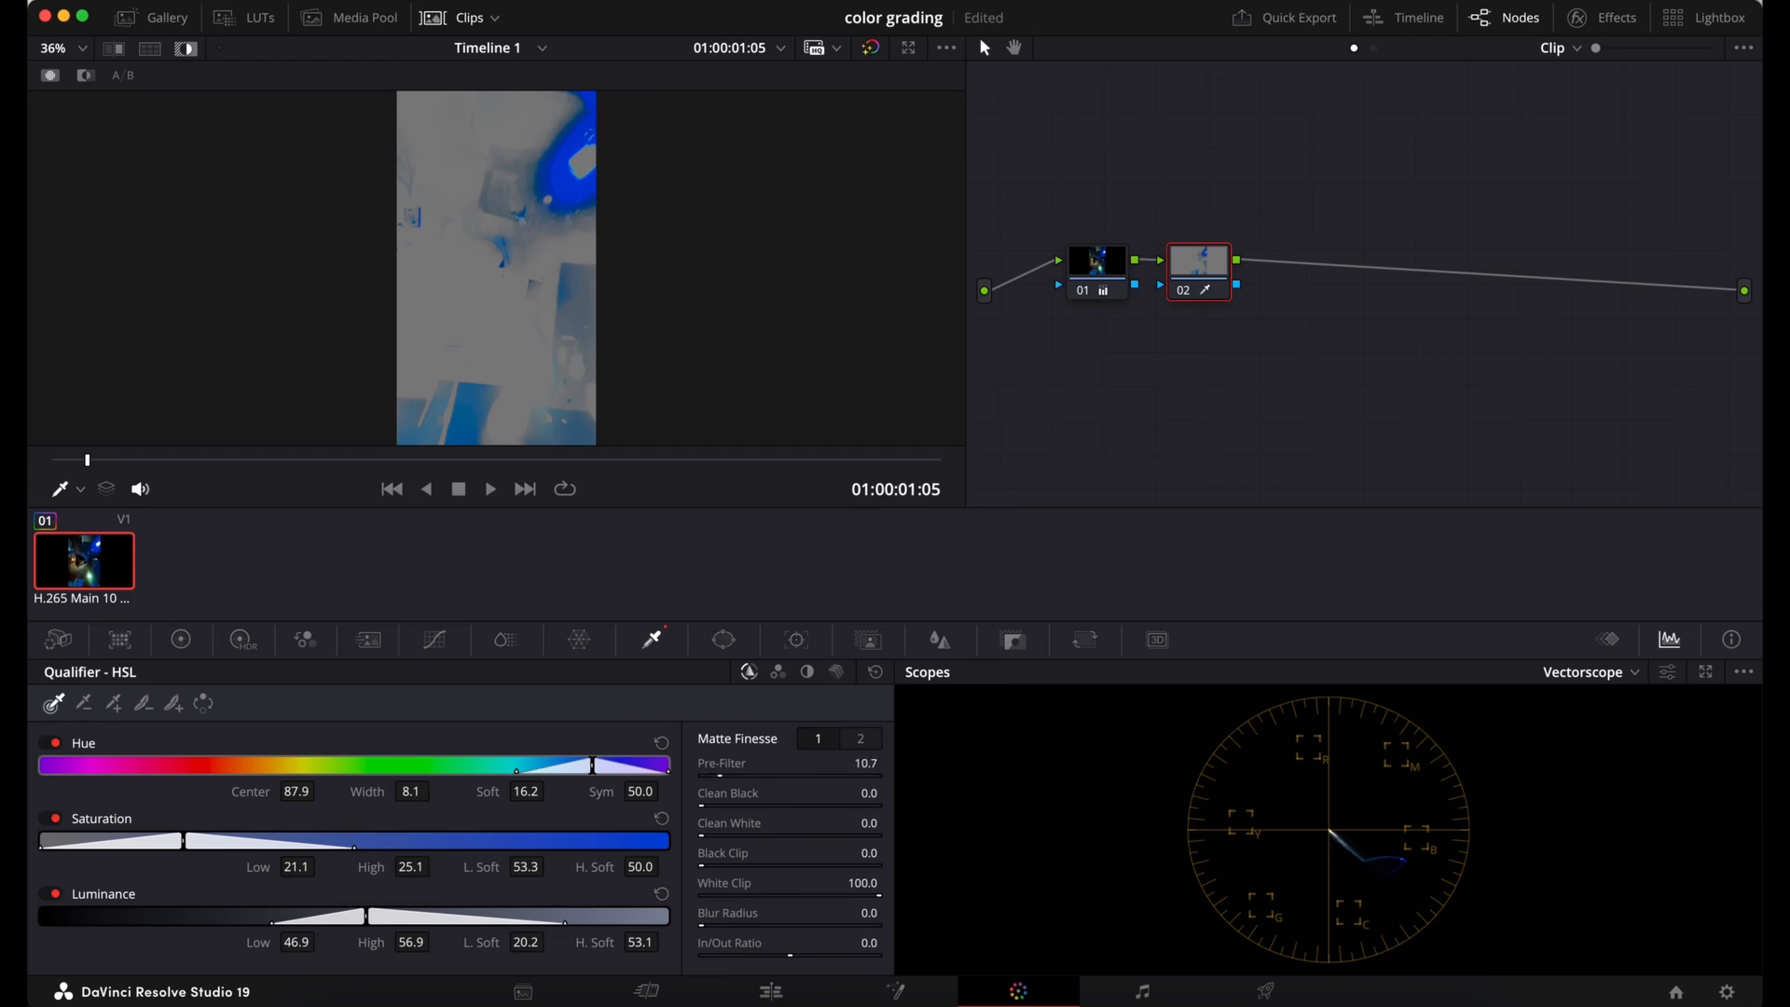
Refine the matte with pre-filter 10.5, clean black 10.7 and denoise 9.5, and turn off the highlight view
{"action": "mouse_move", "coordinate": [716, 779]}
{"action": "left_mouse_down"}
{"action": "mouse_move", "coordinate": [700, 784]}
{"action": "mouse_move", "coordinate": [720, 804]}
{"action": "left_mouse_up"}
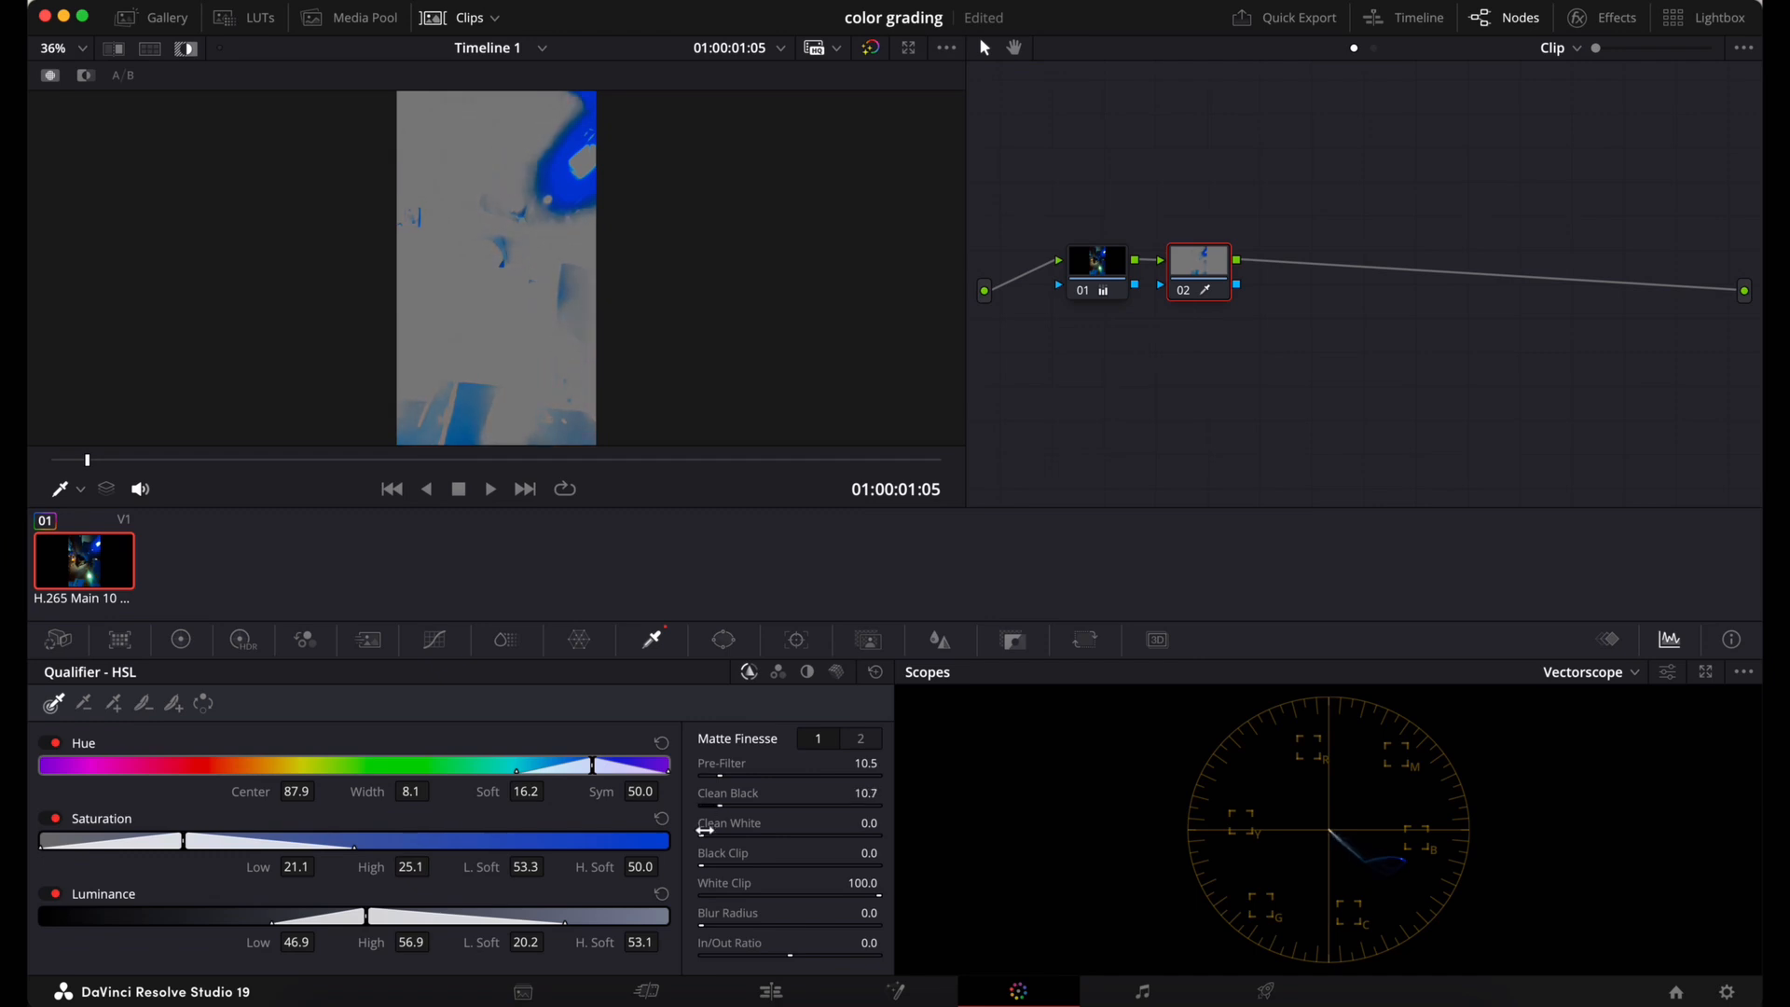
{"action": "left_click", "coordinate": [871, 740]}
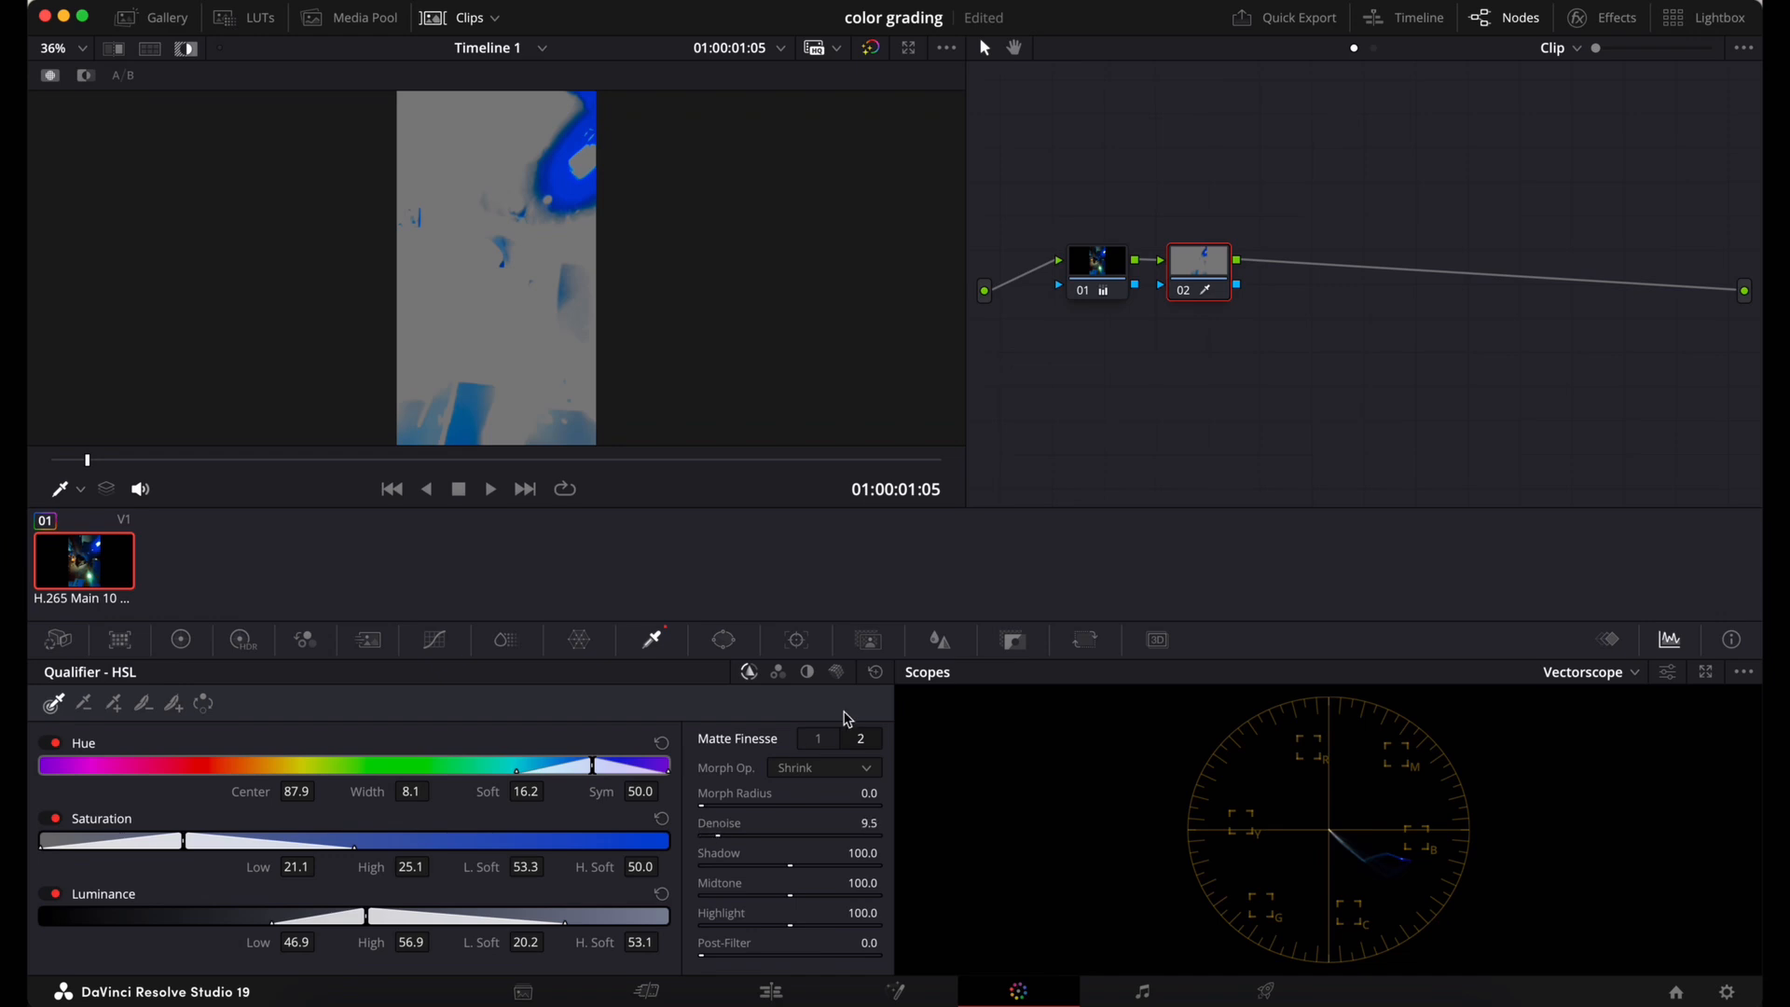
{"action": "key", "text": "shift+h"}
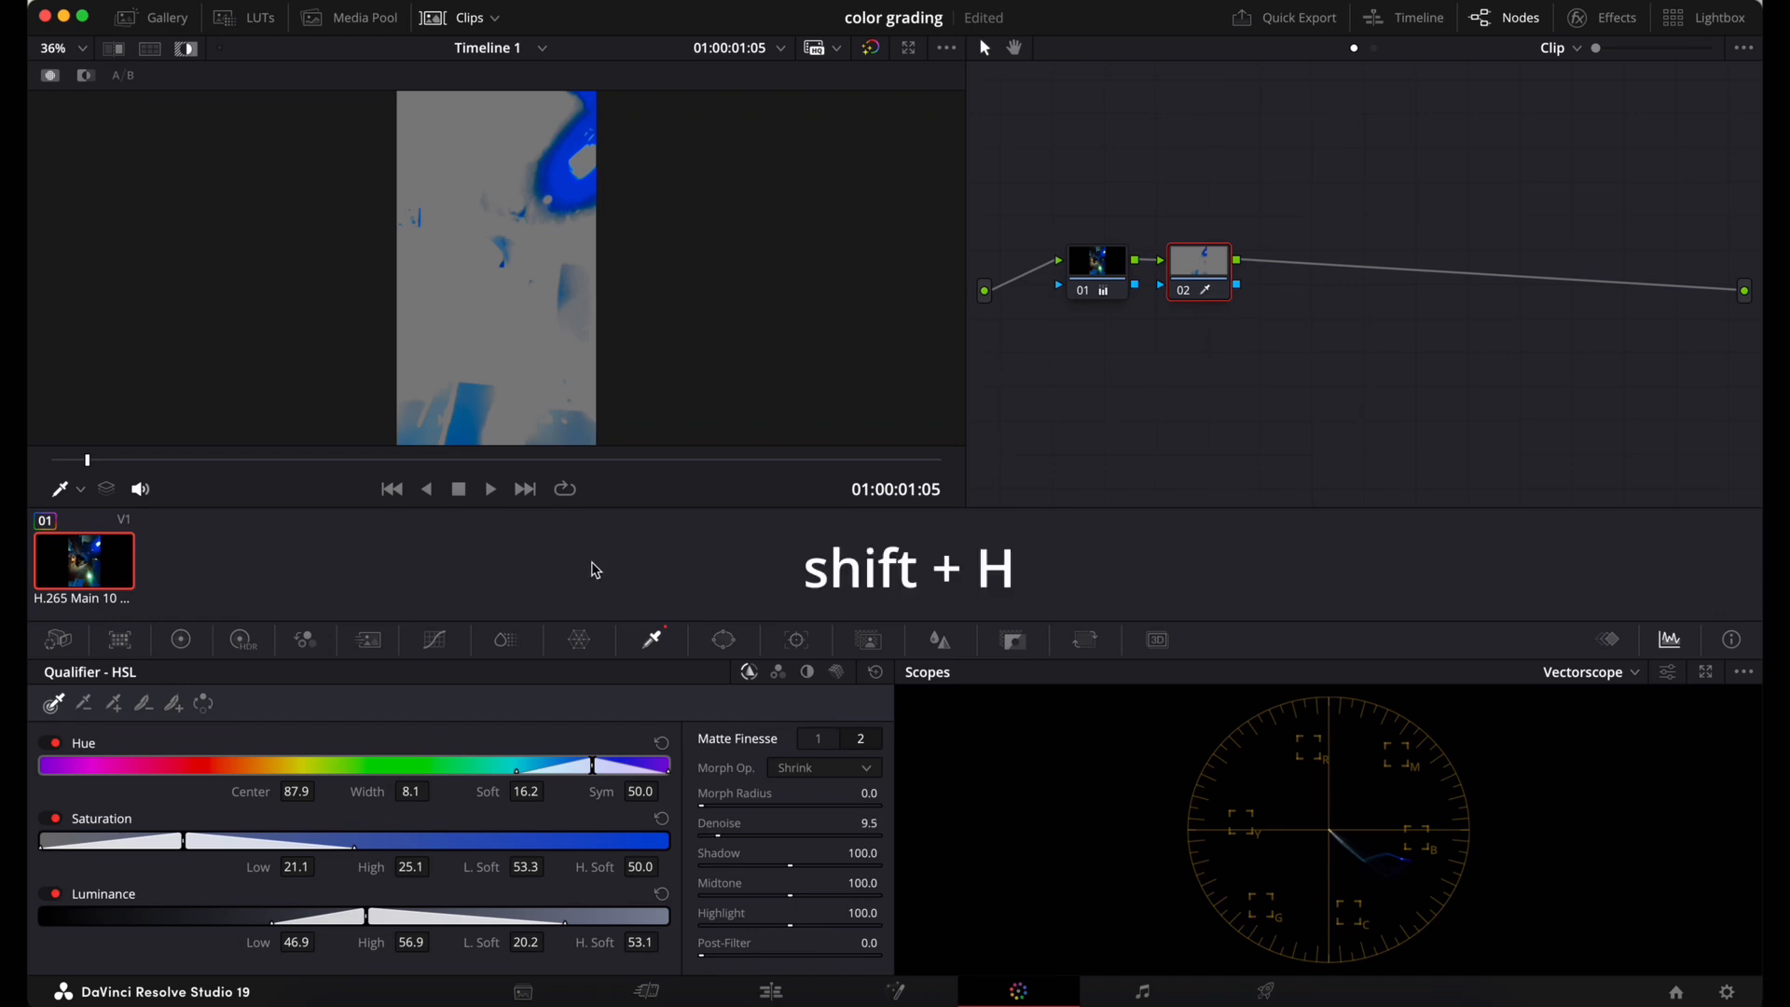
{"action": "key", "text": "shift+h"}
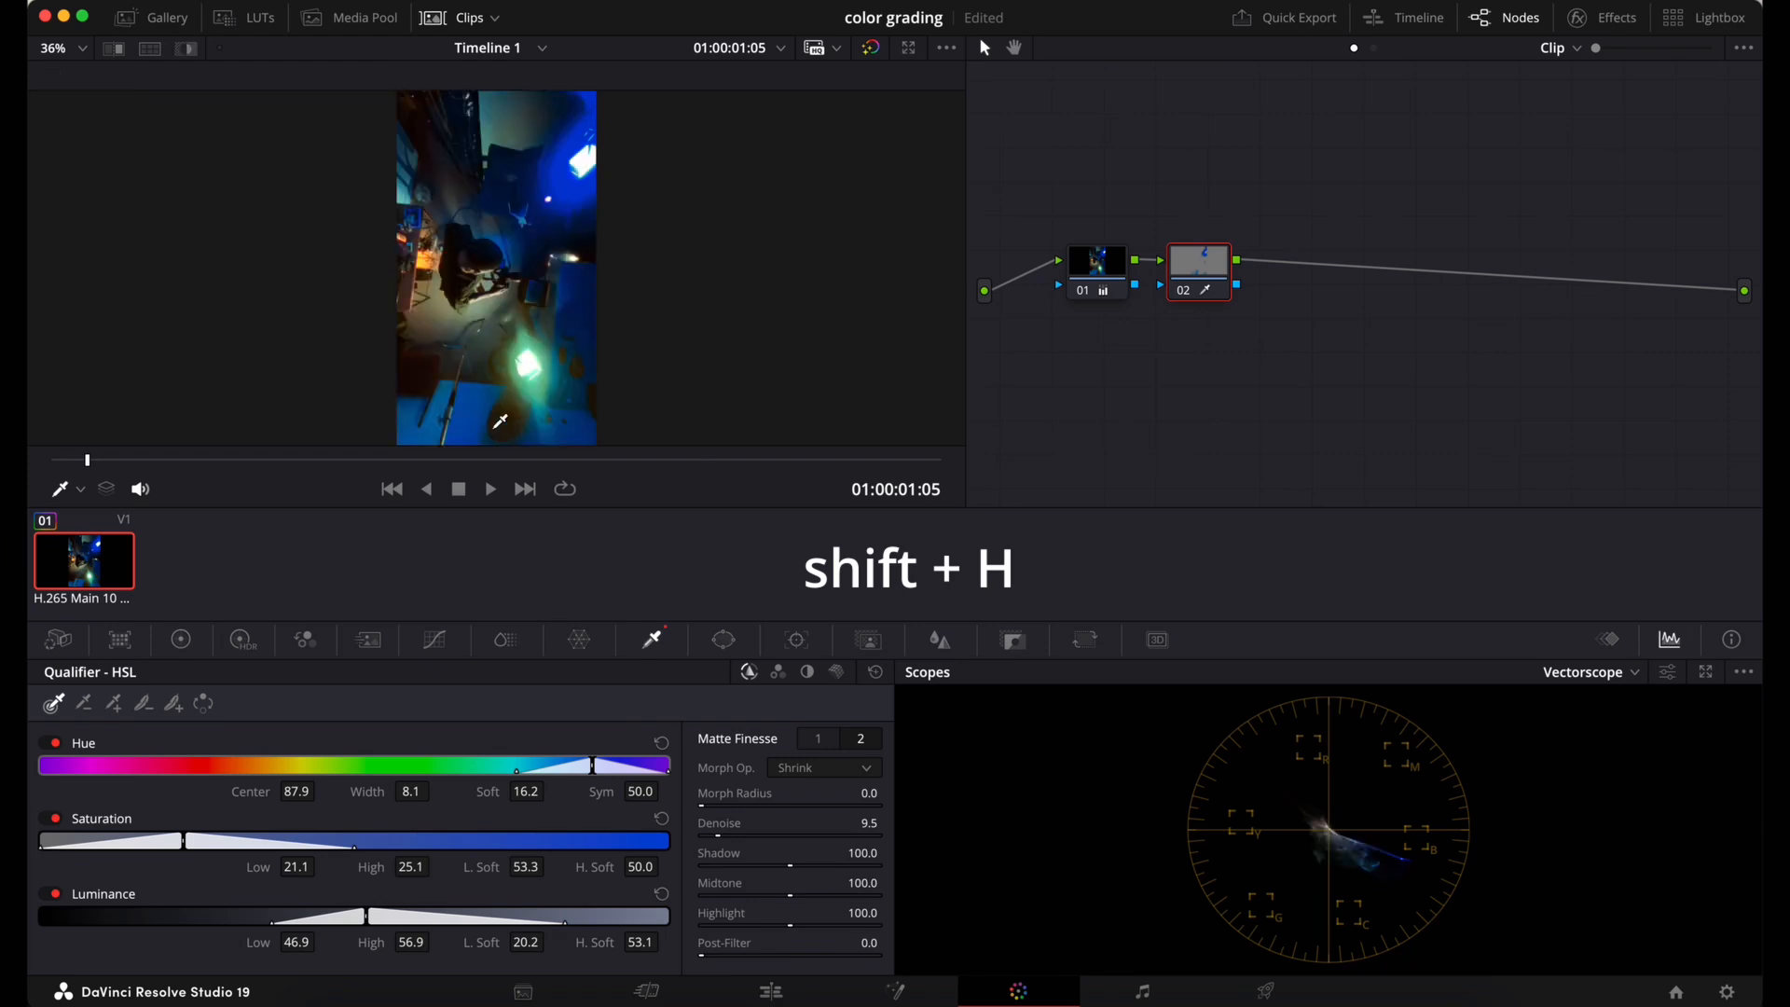
Reduce the selected blues in the primaries wheels: gamma -0.05 with blue -0.23, gain 0.91 with red and green 0.97 and blue 0.73
{"action": "left_click", "coordinate": [182, 643]}
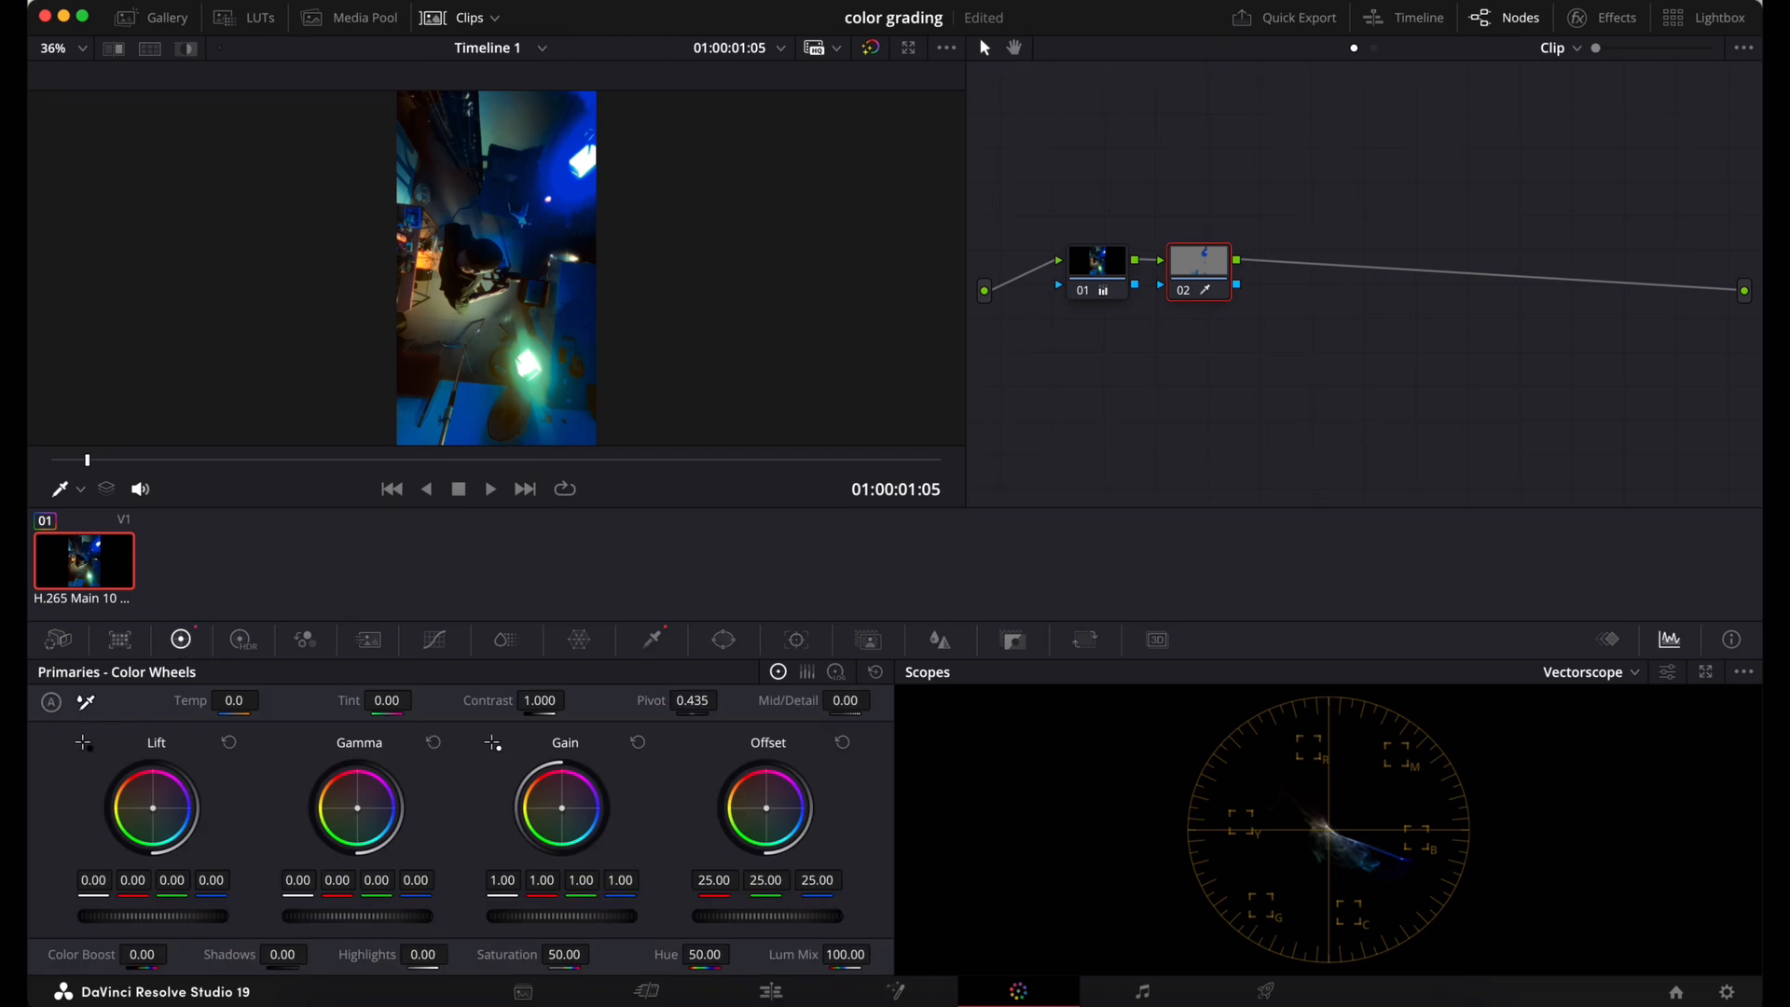
{"action": "left_click_drag", "start_coordinate": [416, 880], "coordinate": [407, 880]}
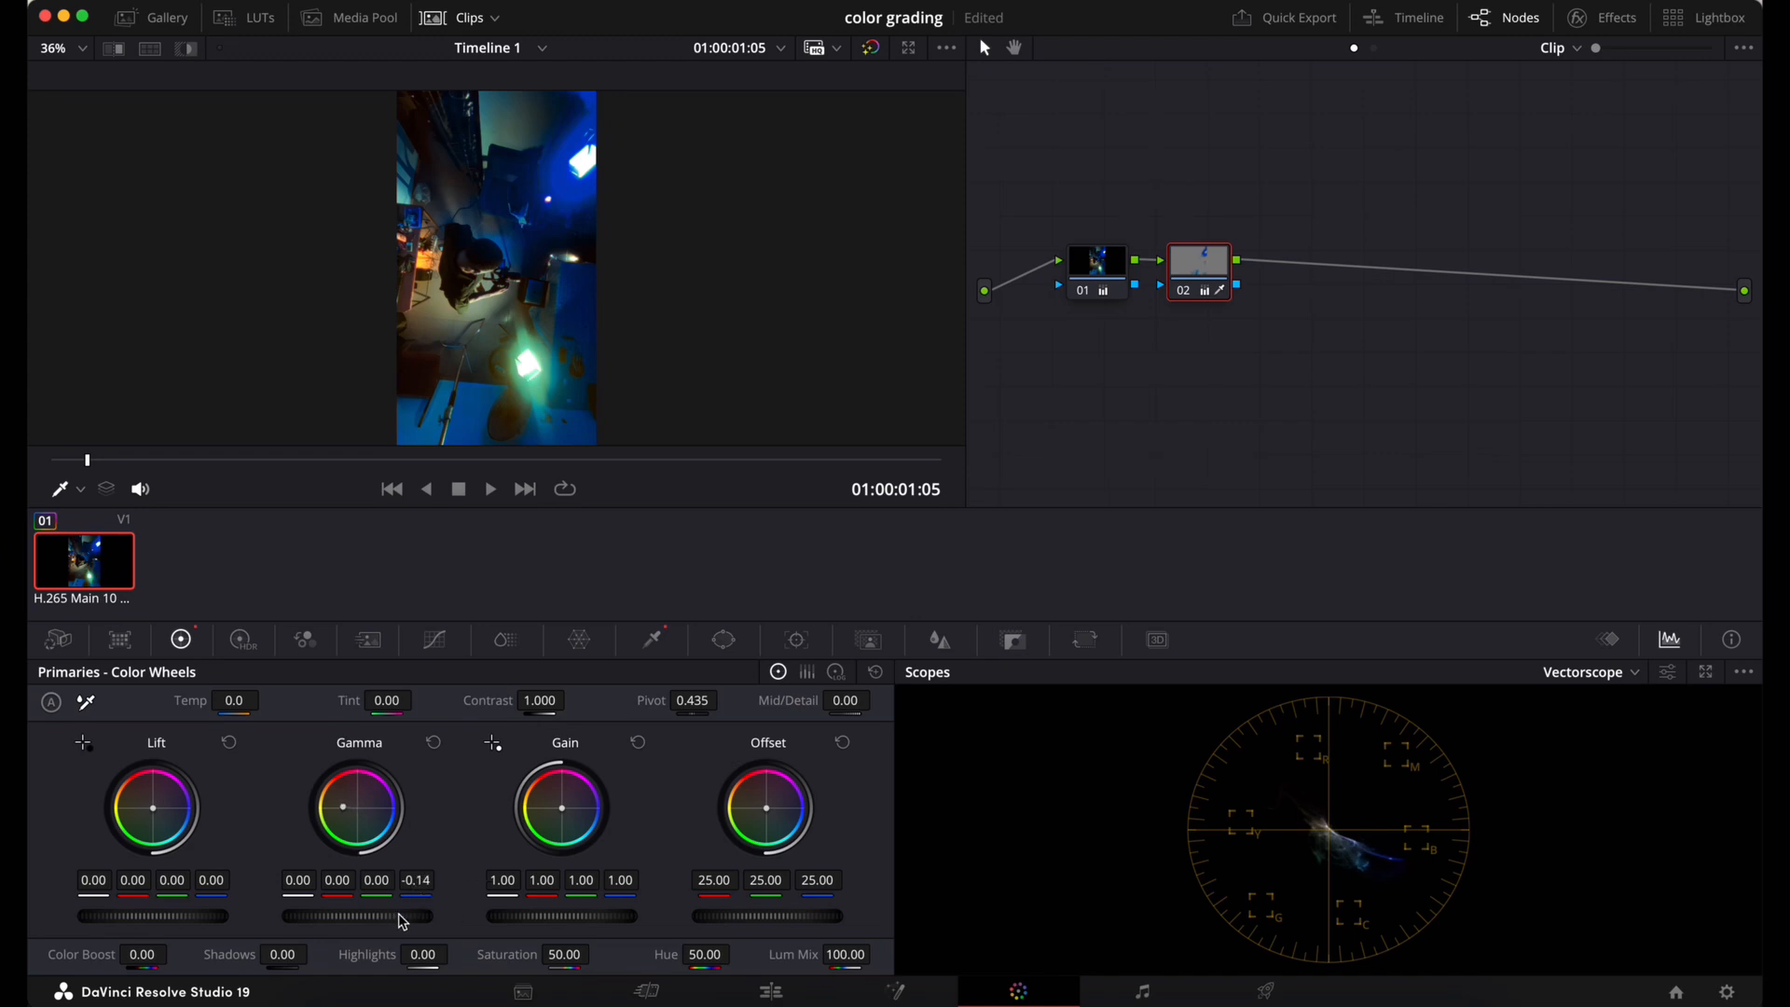
{"action": "left_click_drag", "start_coordinate": [358, 917], "coordinate": [347, 917]}
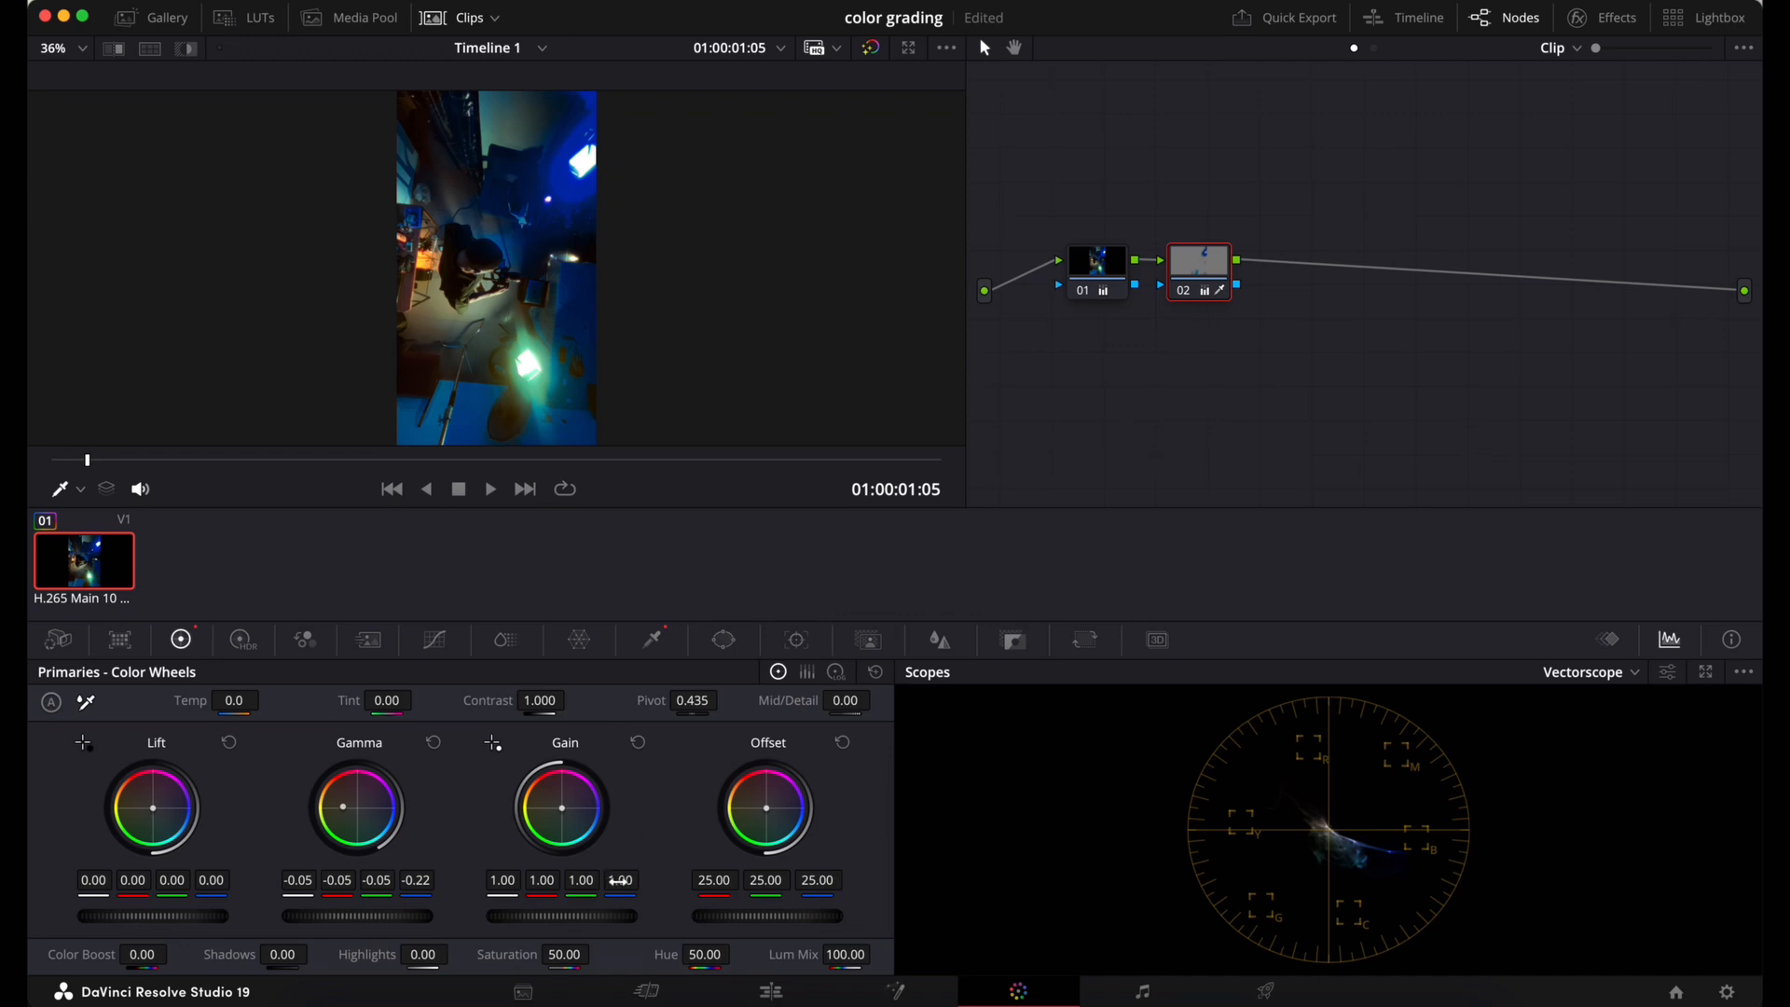
{"action": "left_click_drag", "start_coordinate": [623, 880], "coordinate": [602, 881]}
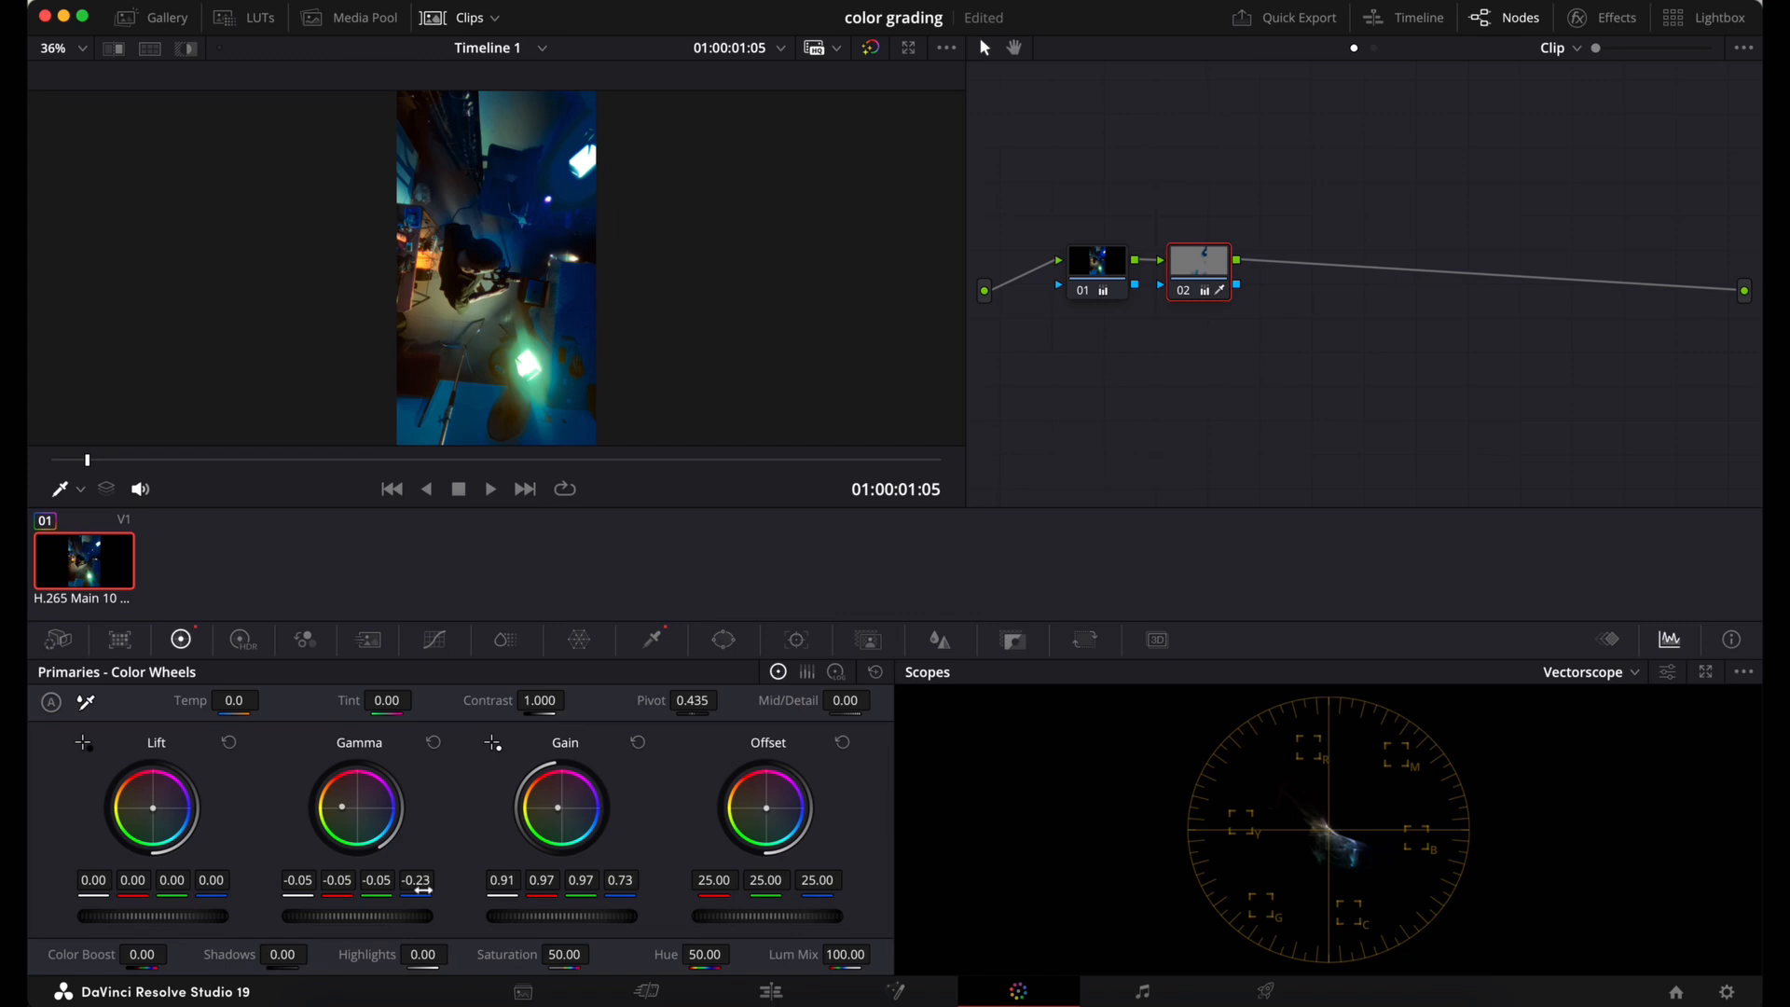
From the start of the timeline, compare the image with node 02 off and on, and play the clip up to 01:00:23:06
{"action": "left_click_drag", "start_coordinate": [88, 460], "coordinate": [31, 460]}
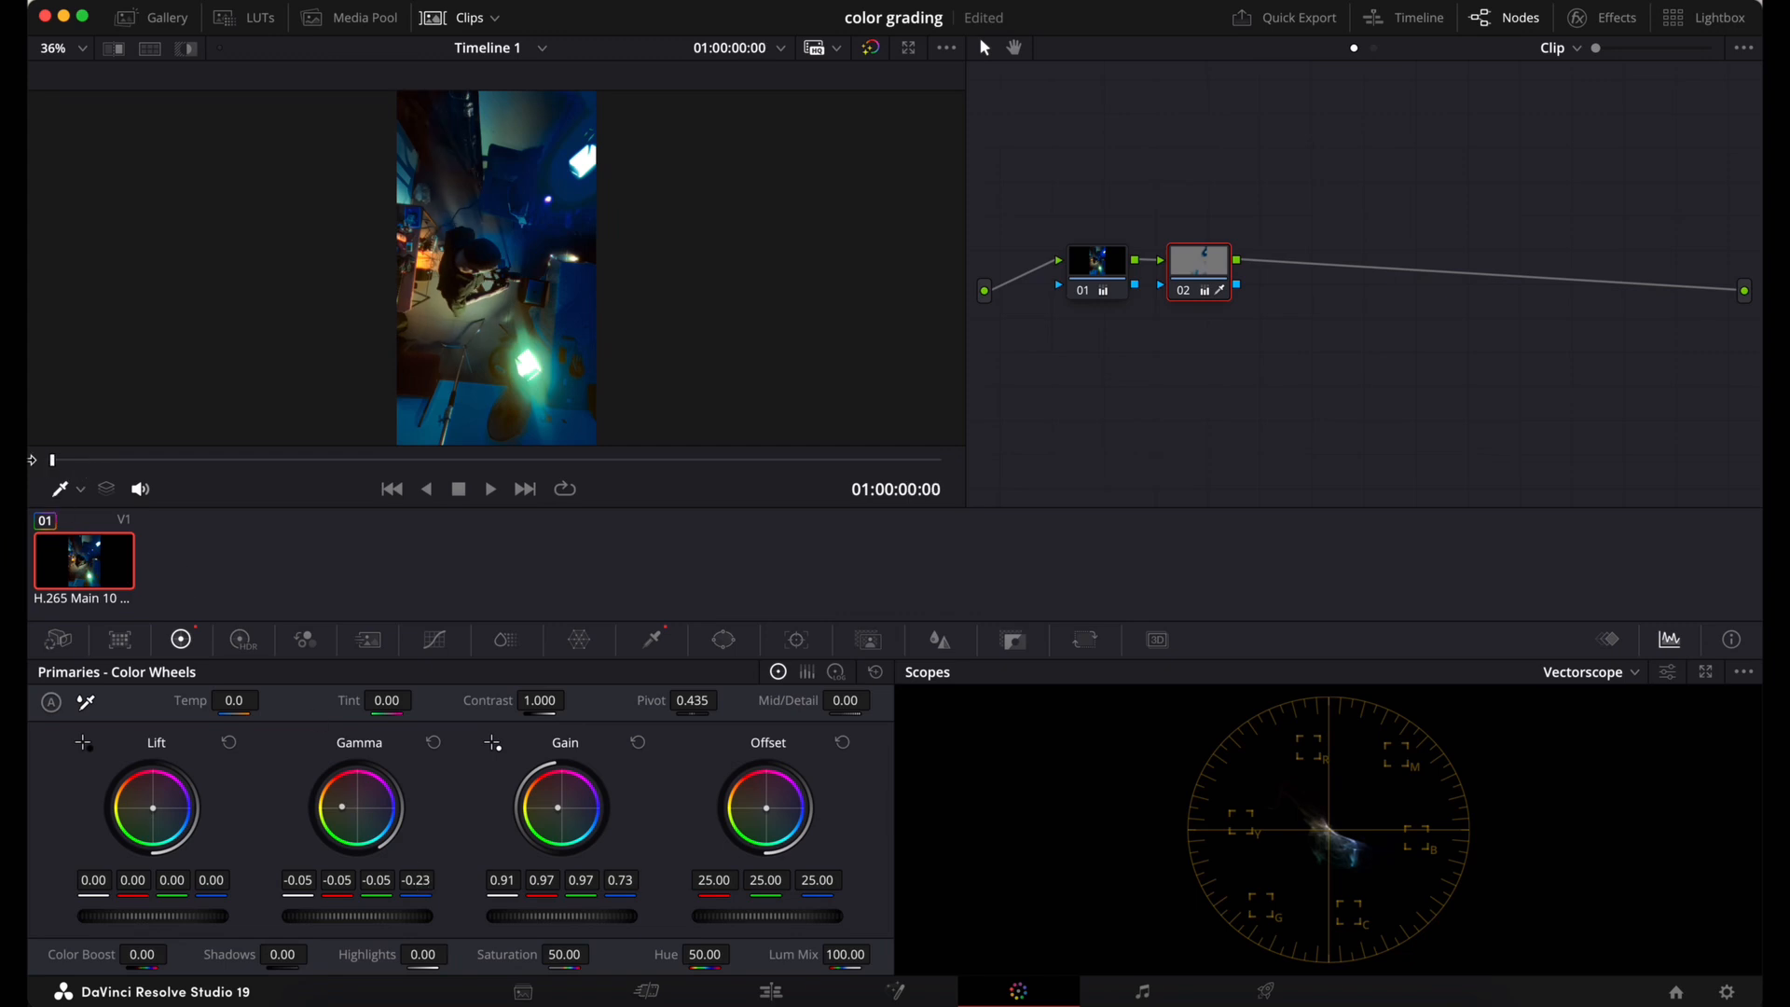
{"action": "left_click", "coordinate": [1191, 294]}
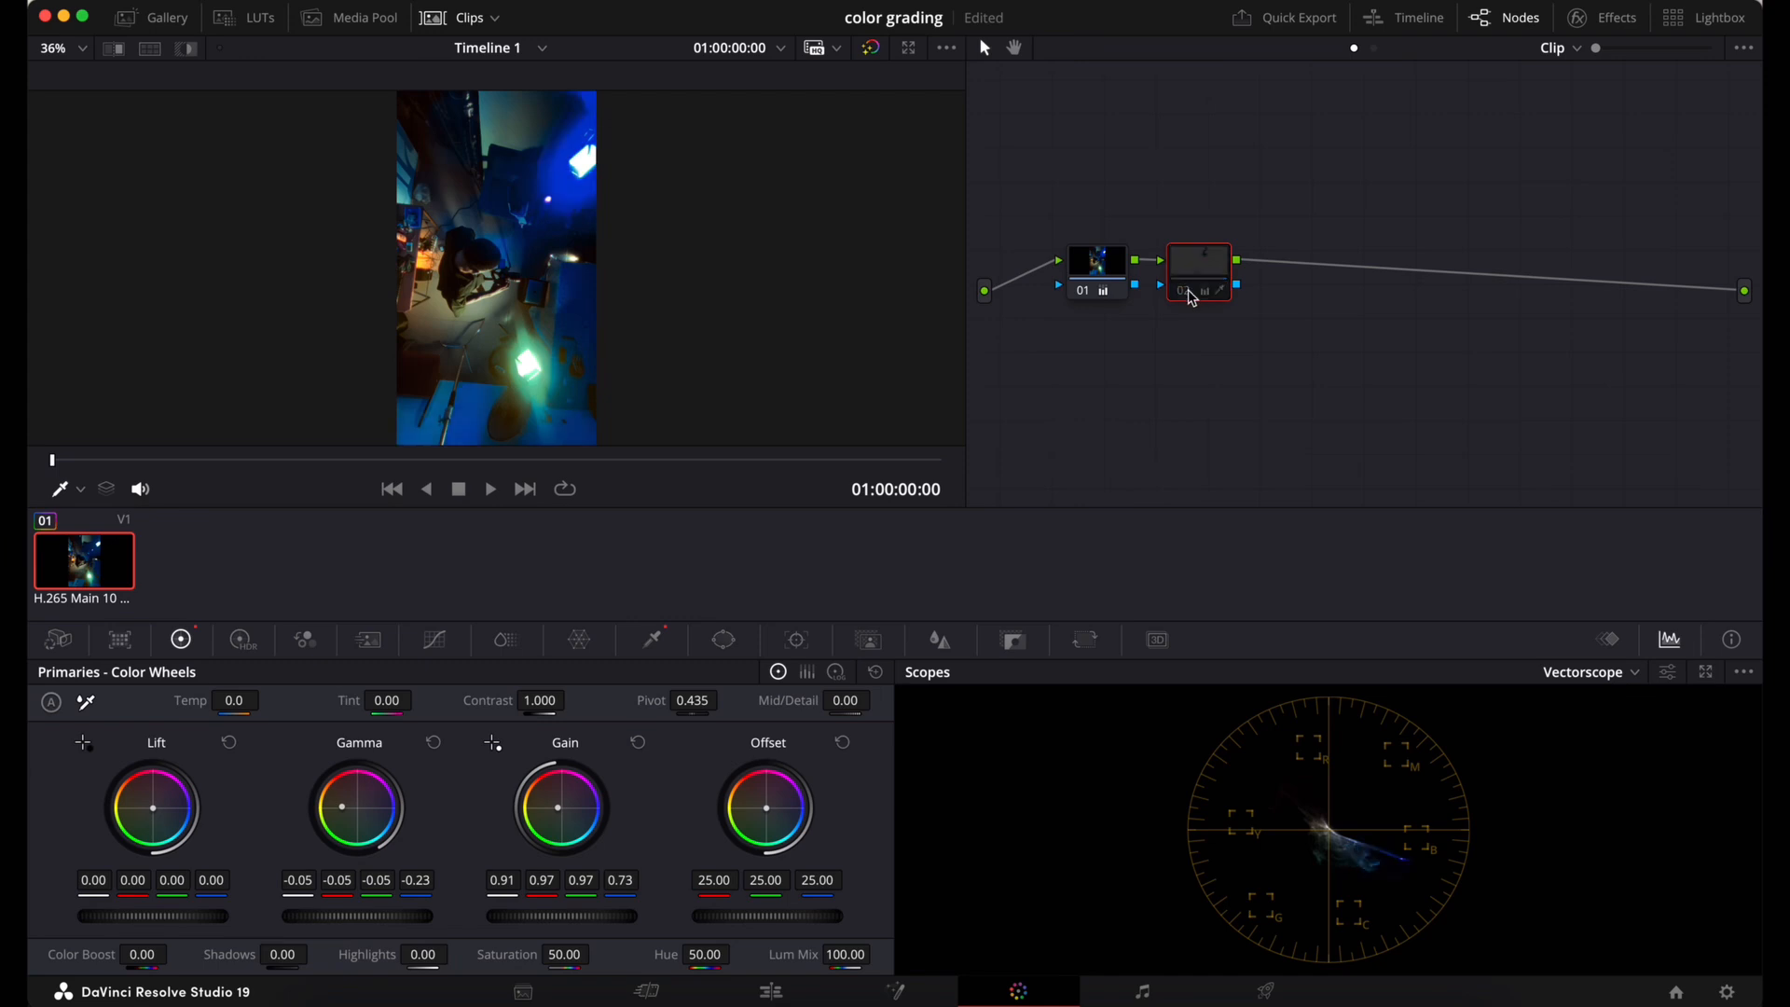
{"action": "left_click", "coordinate": [1192, 294]}
{"action": "left_click", "coordinate": [1192, 294]}
{"action": "left_click", "coordinate": [1191, 295]}
{"action": "left_click", "coordinate": [1191, 295]}
{"action": "left_click", "coordinate": [1192, 295]}
{"action": "key", "text": "space"}
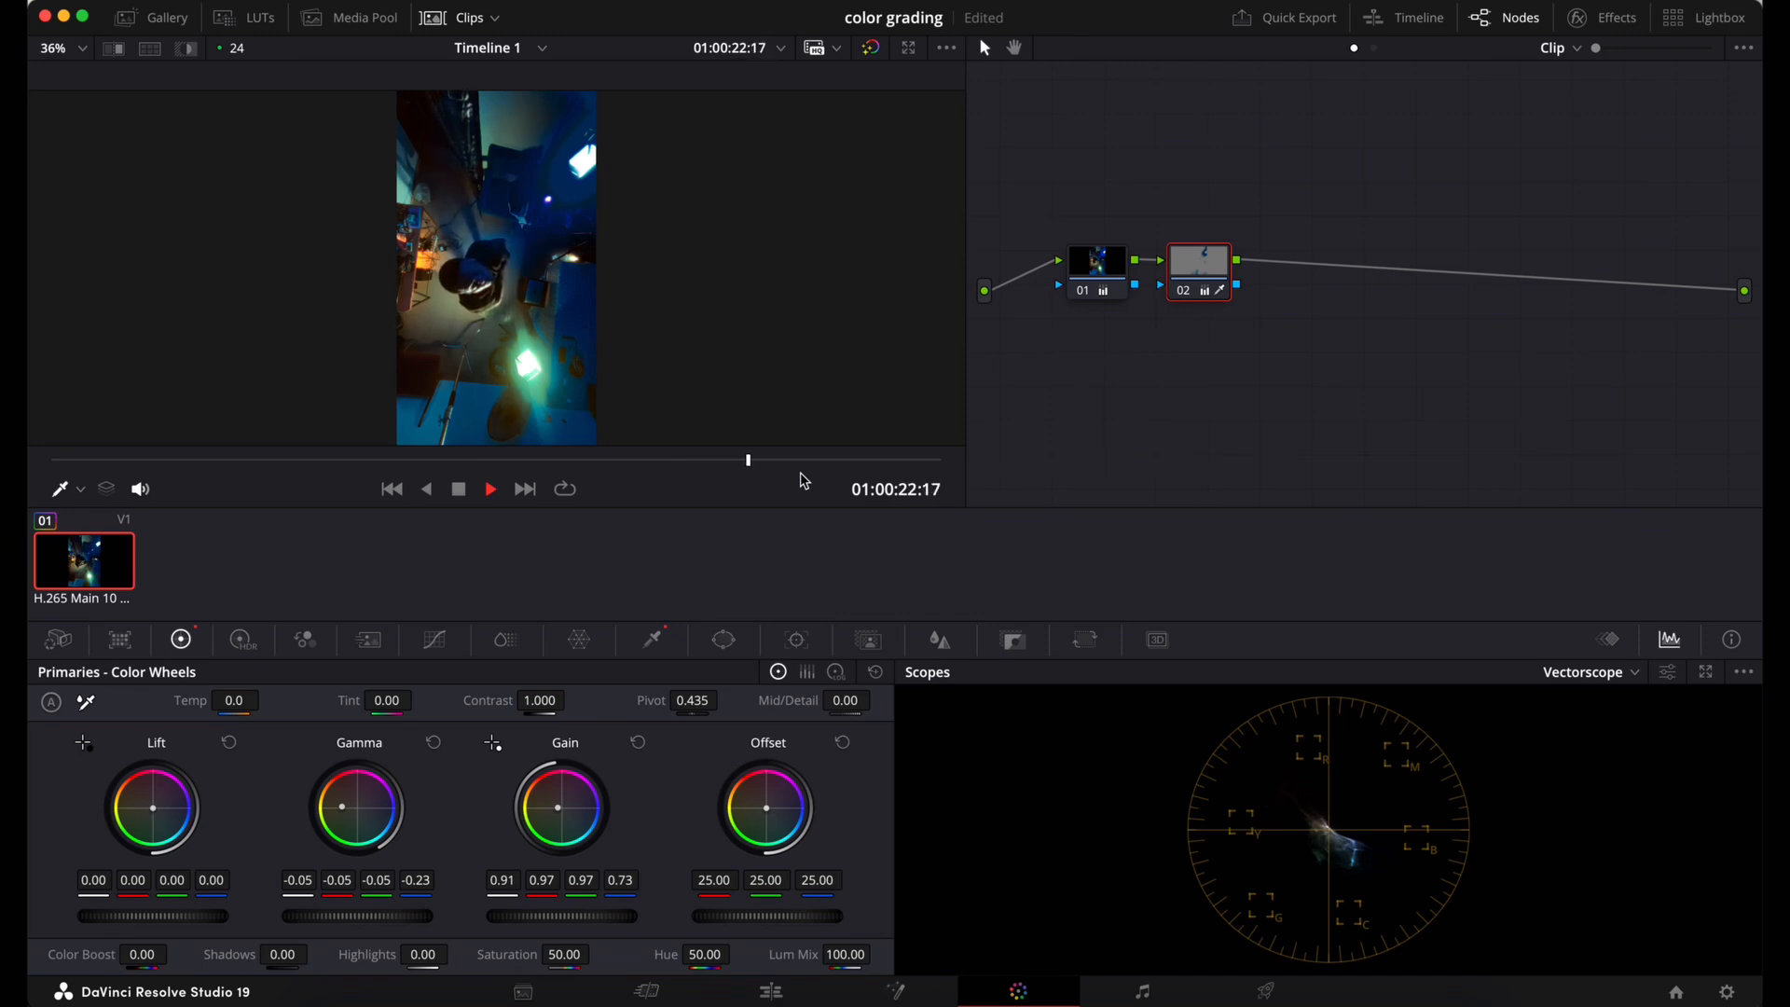
{"action": "key", "text": "space"}
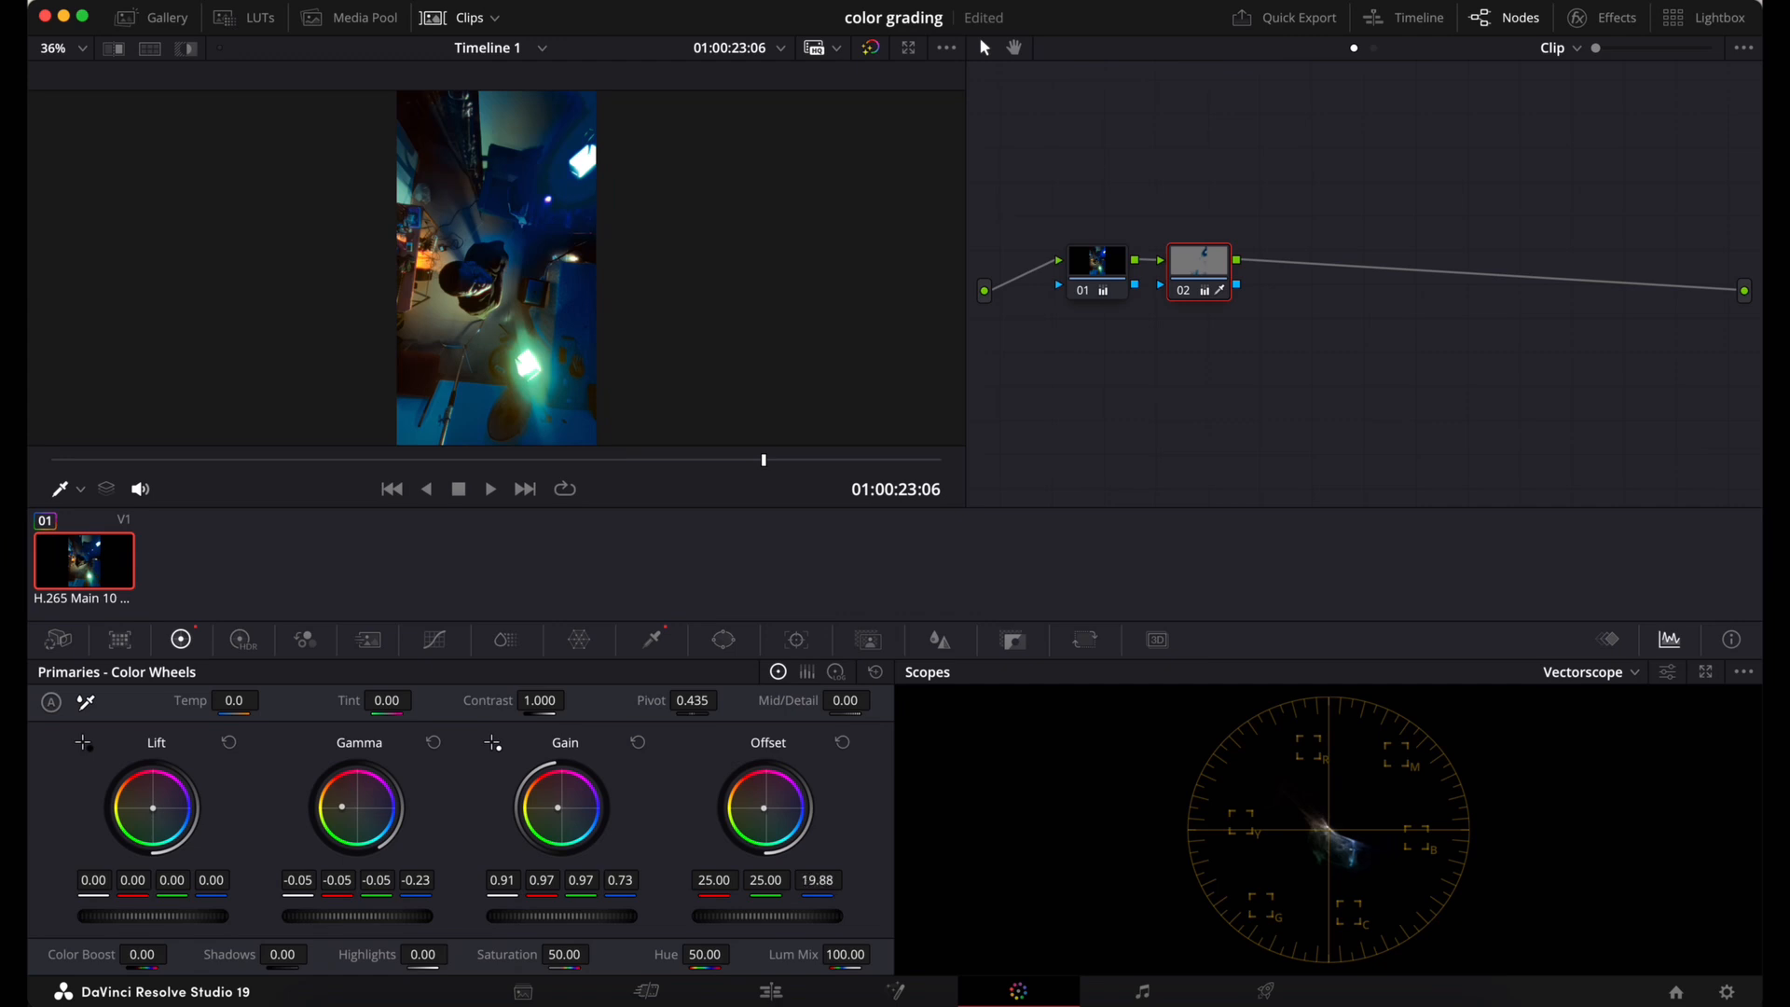
Lower node 02's offset to 23.75 for red and green and 19.75 for blue, and set the blue lift to -0.04
{"action": "mouse_move", "coordinate": [817, 880]}
{"action": "left_mouse_down"}
{"action": "mouse_move", "coordinate": [865, 880]}
{"action": "mouse_move", "coordinate": [787, 881]}
{"action": "left_mouse_up"}
{"action": "left_click_drag", "start_coordinate": [779, 917], "coordinate": [750, 917]}
{"action": "left_click_drag", "start_coordinate": [213, 880], "coordinate": [202, 880]}
Check the reduced blues by switching node 02 off and on, and play the clip on to 01:00:28:01
{"action": "left_click", "coordinate": [1185, 303]}
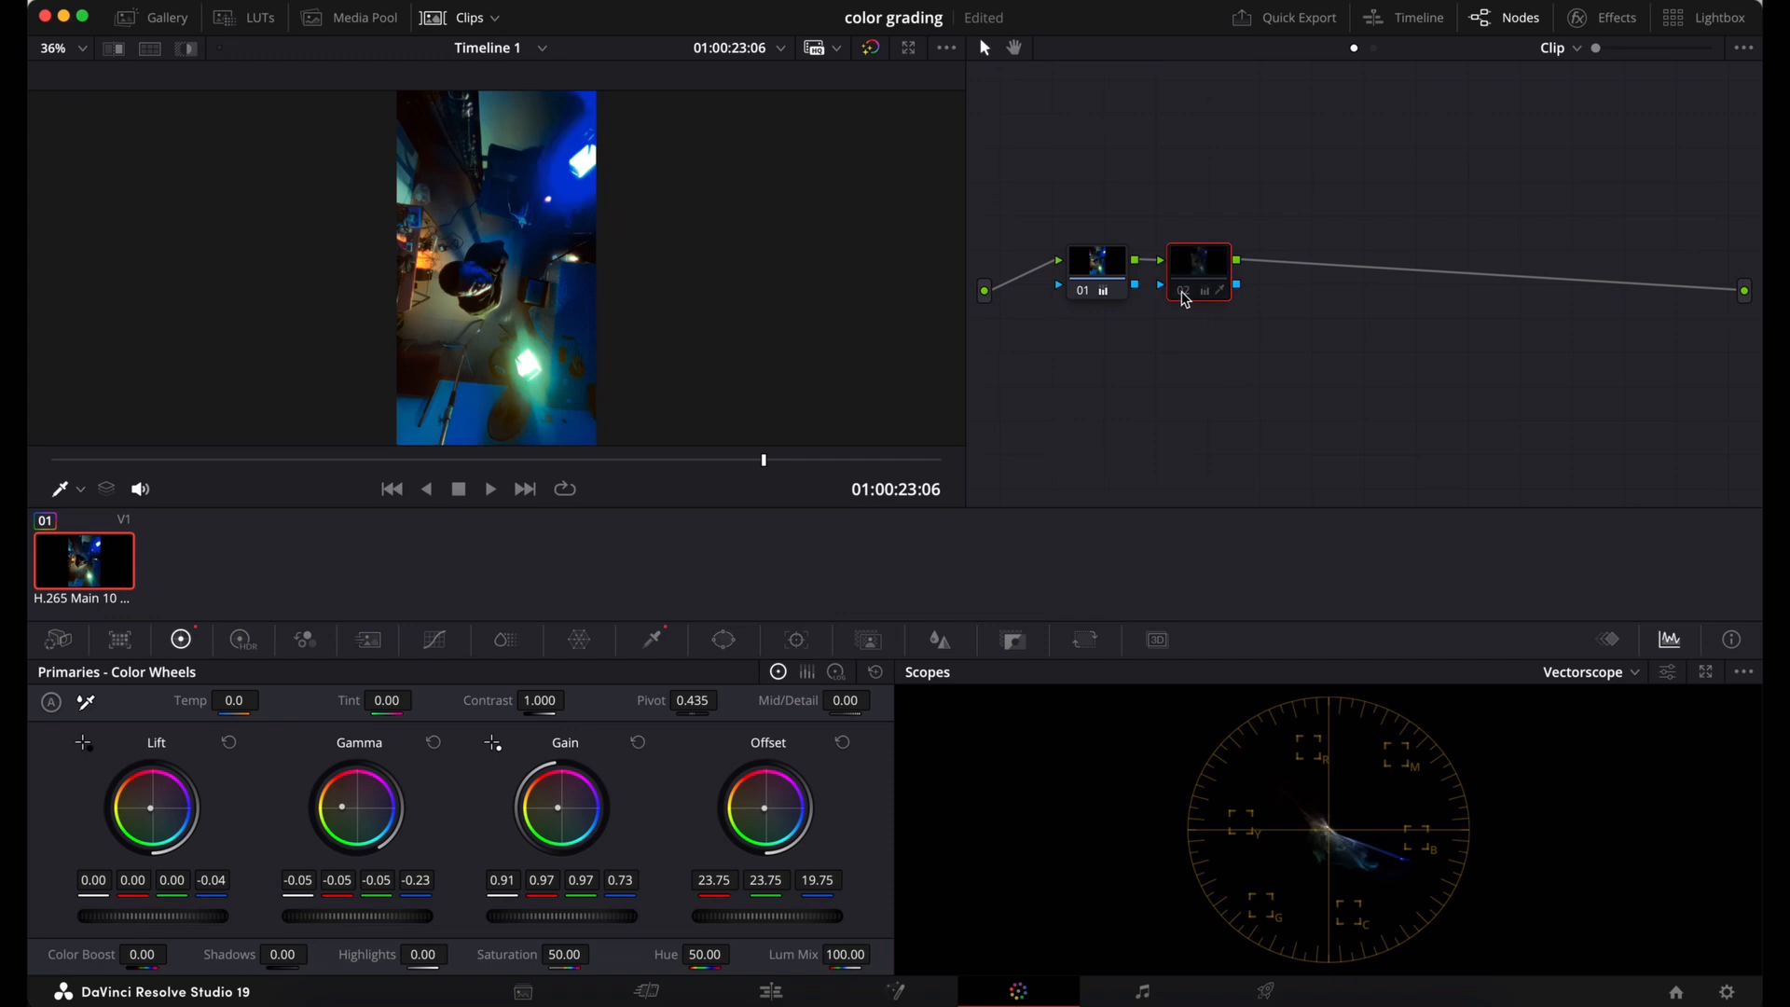
{"action": "left_click", "coordinate": [1185, 301]}
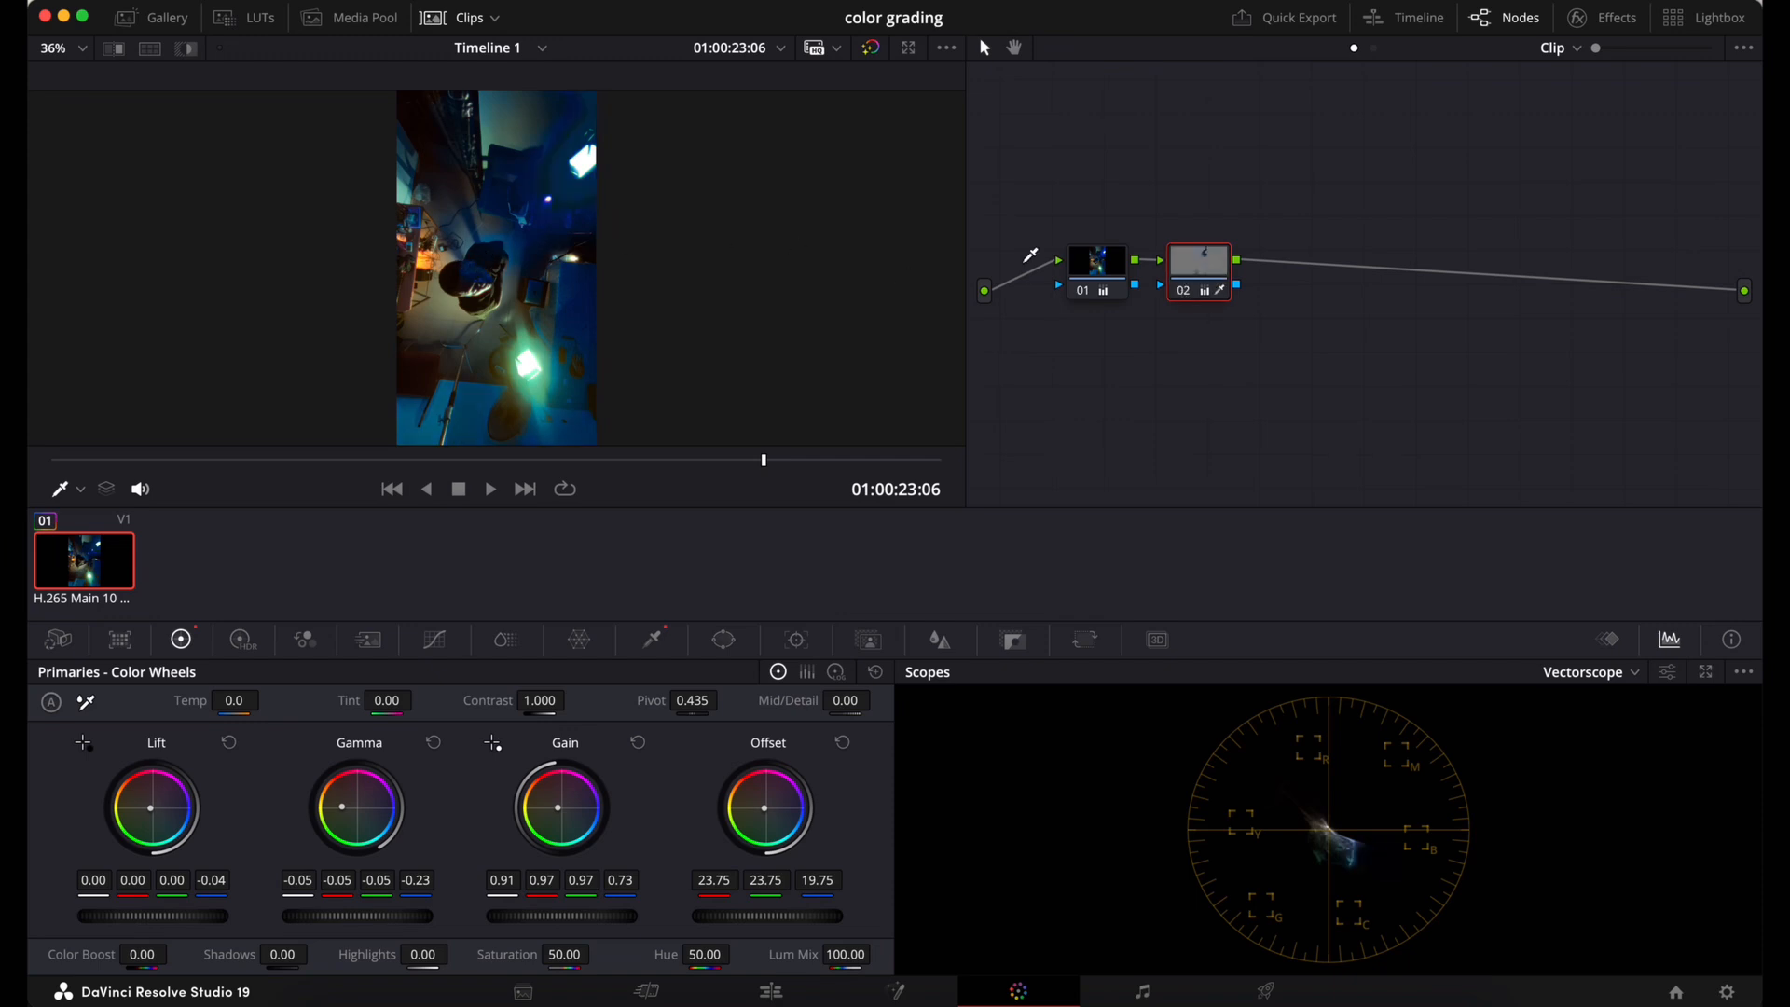
{"action": "left_click", "coordinate": [1188, 295]}
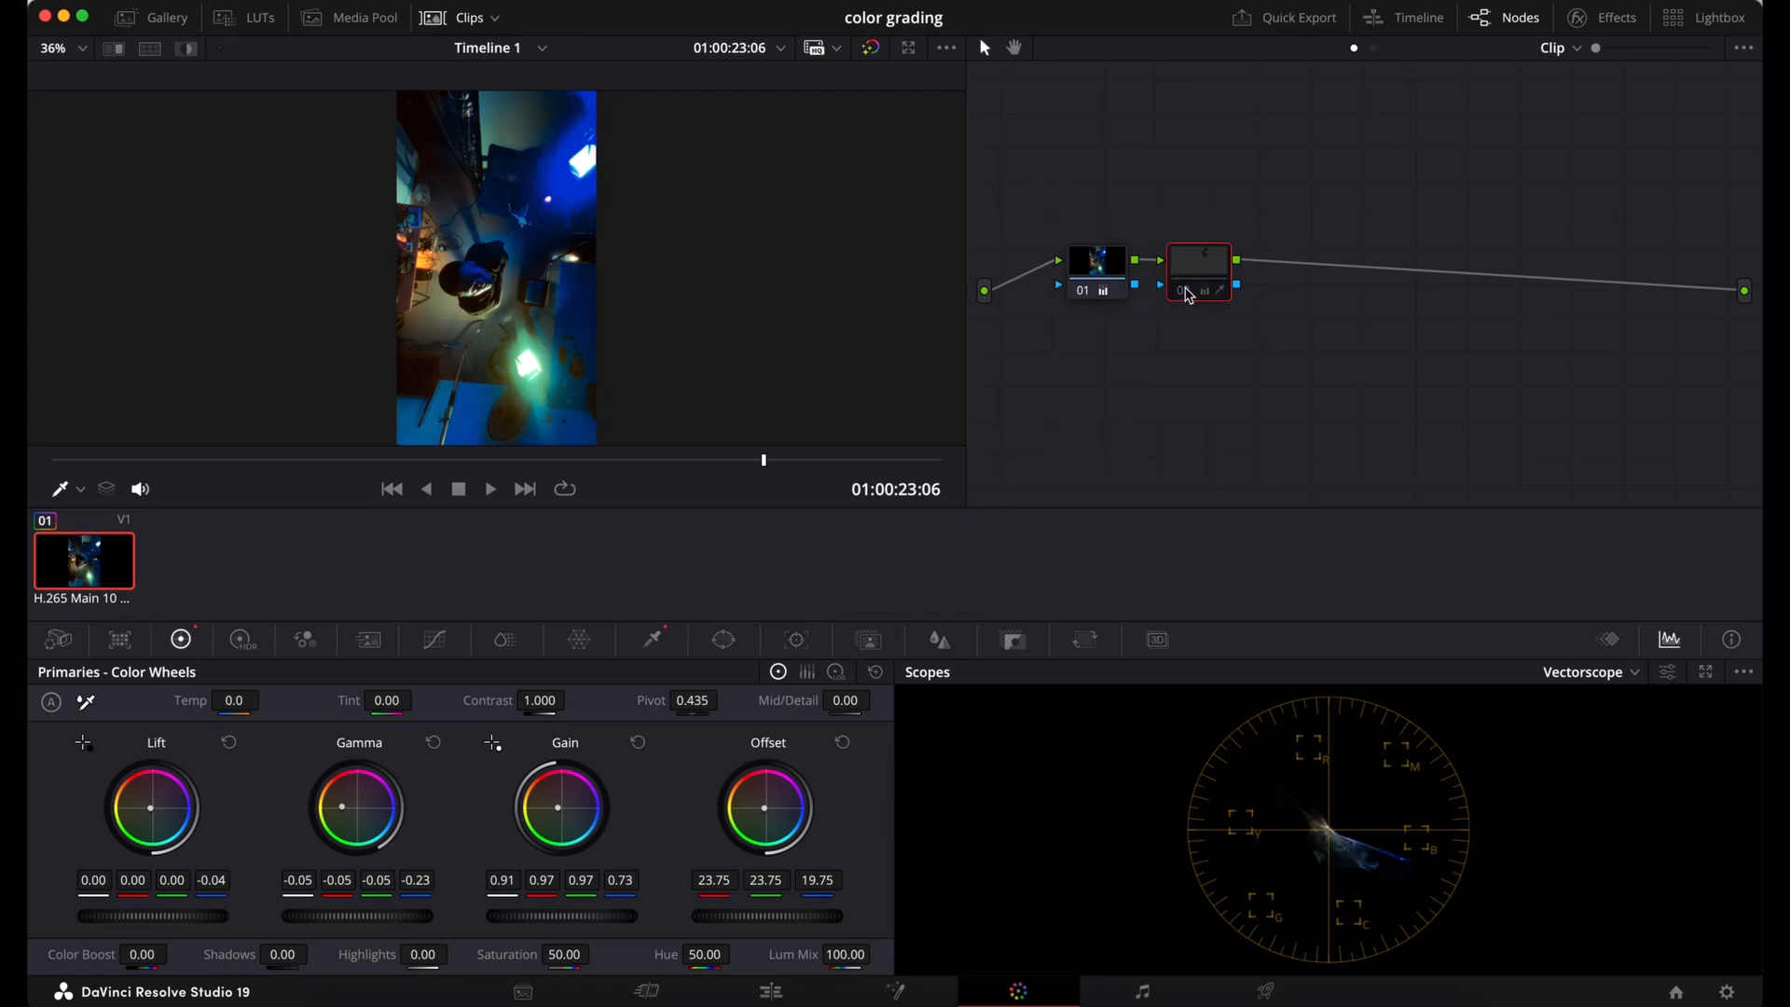
{"action": "left_click", "coordinate": [1188, 294]}
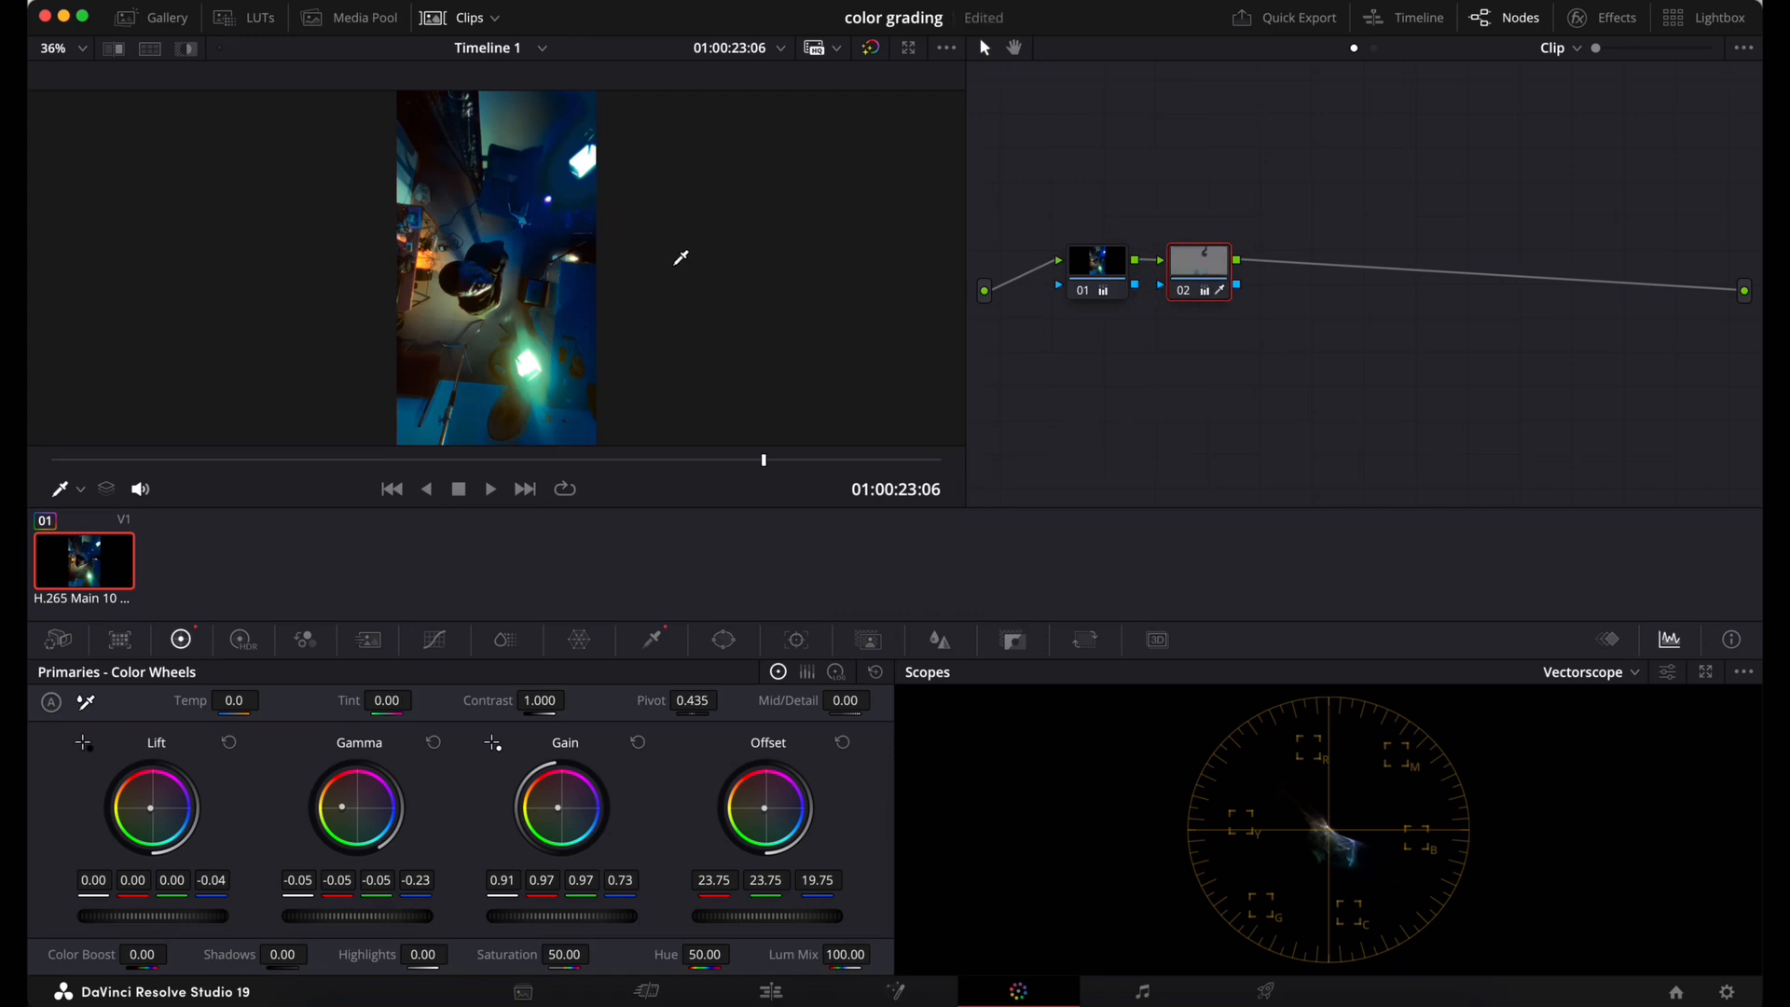
{"action": "key", "text": "space"}
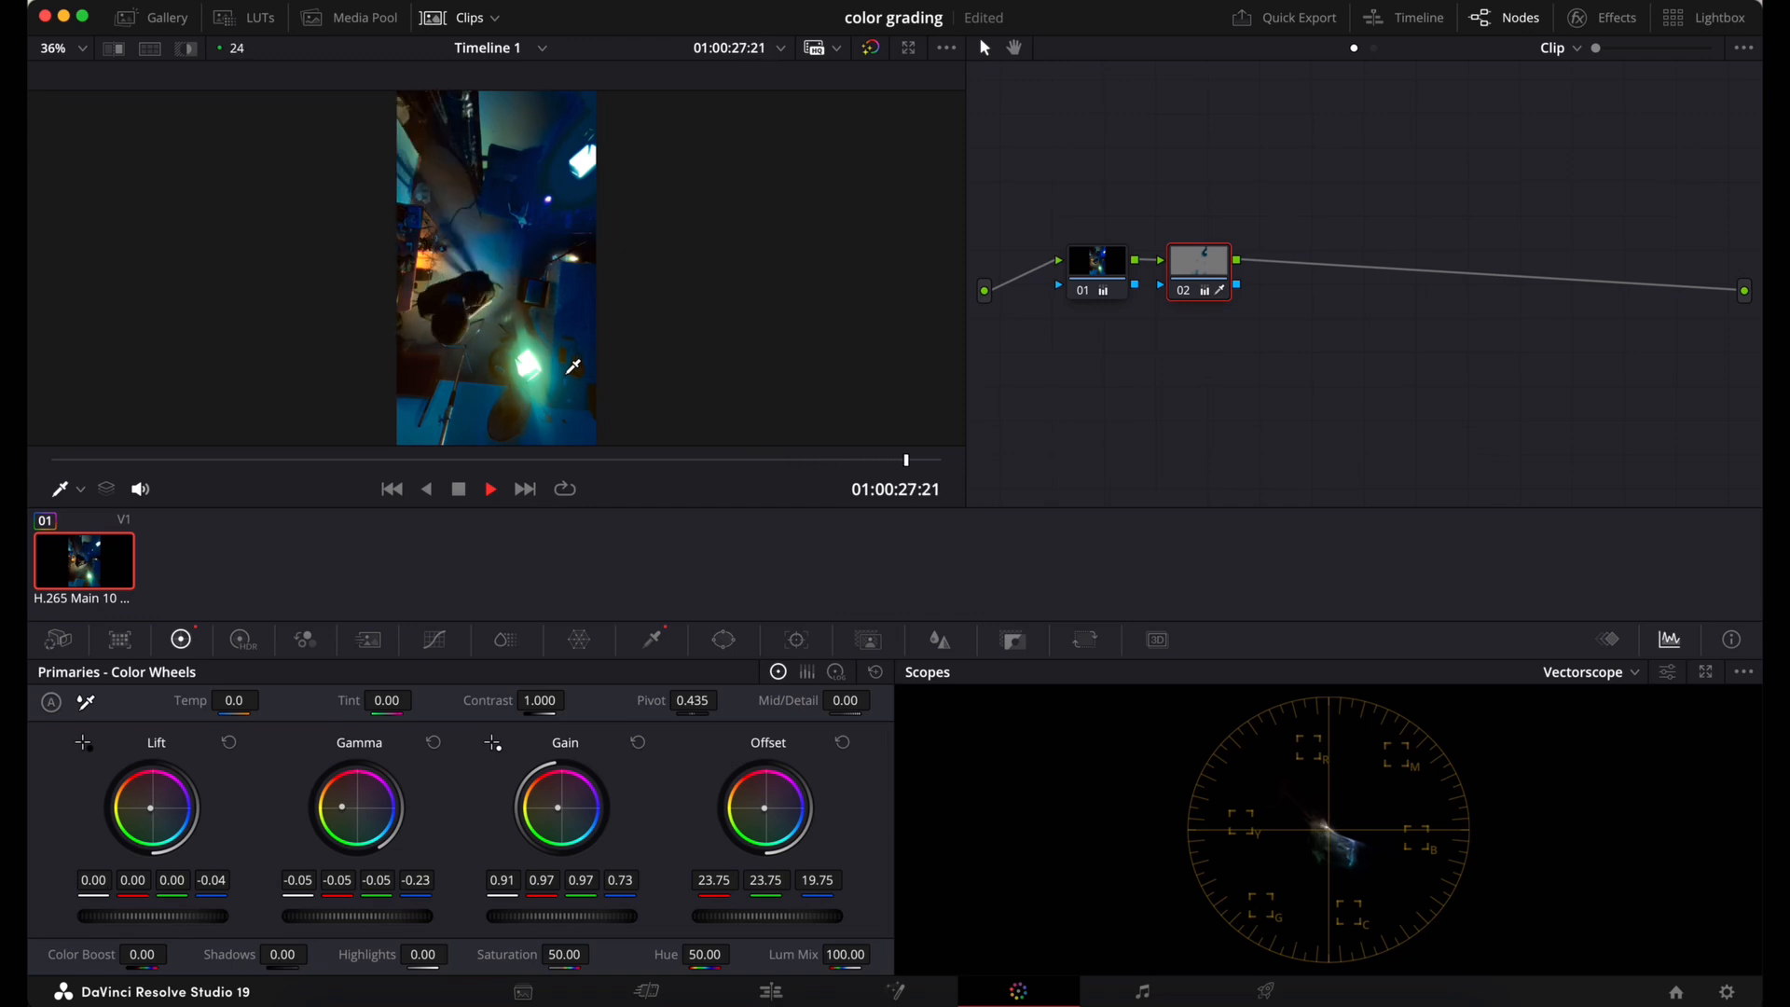
{"action": "key", "text": "space"}
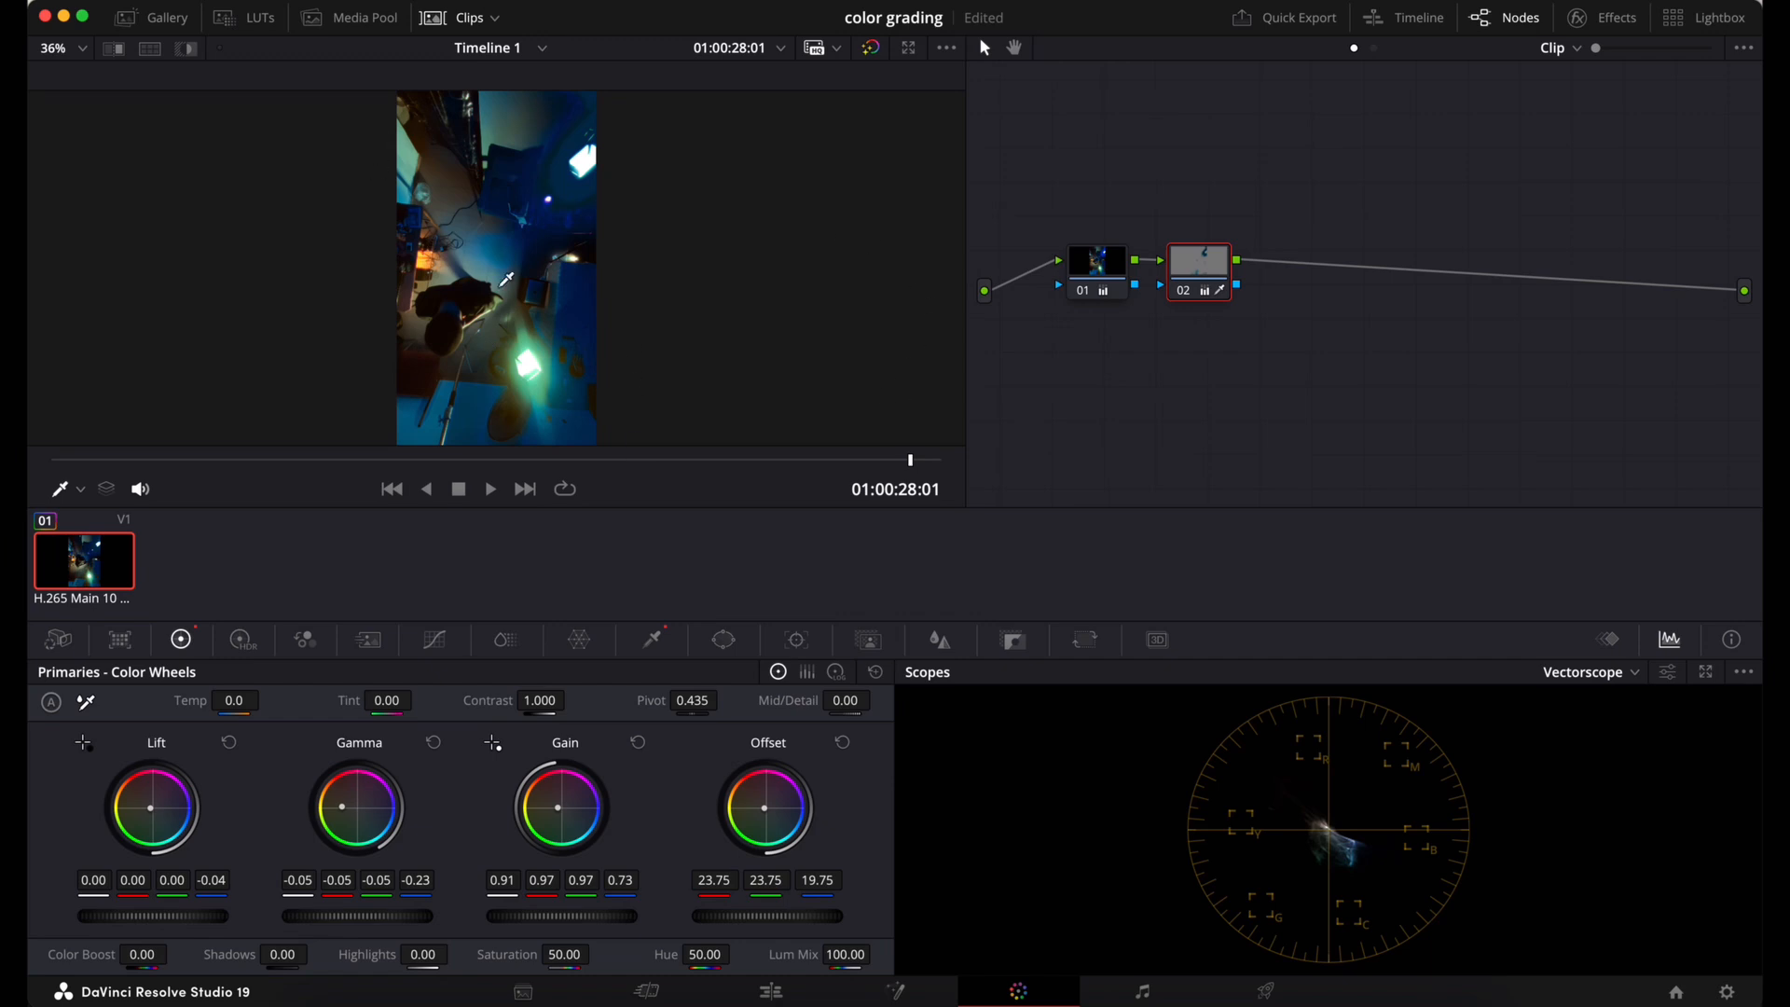
Add a serial node after node 02, search the effects library for "hal", and apply the Halation effect to the new node
{"action": "key", "text": "alt+s"}
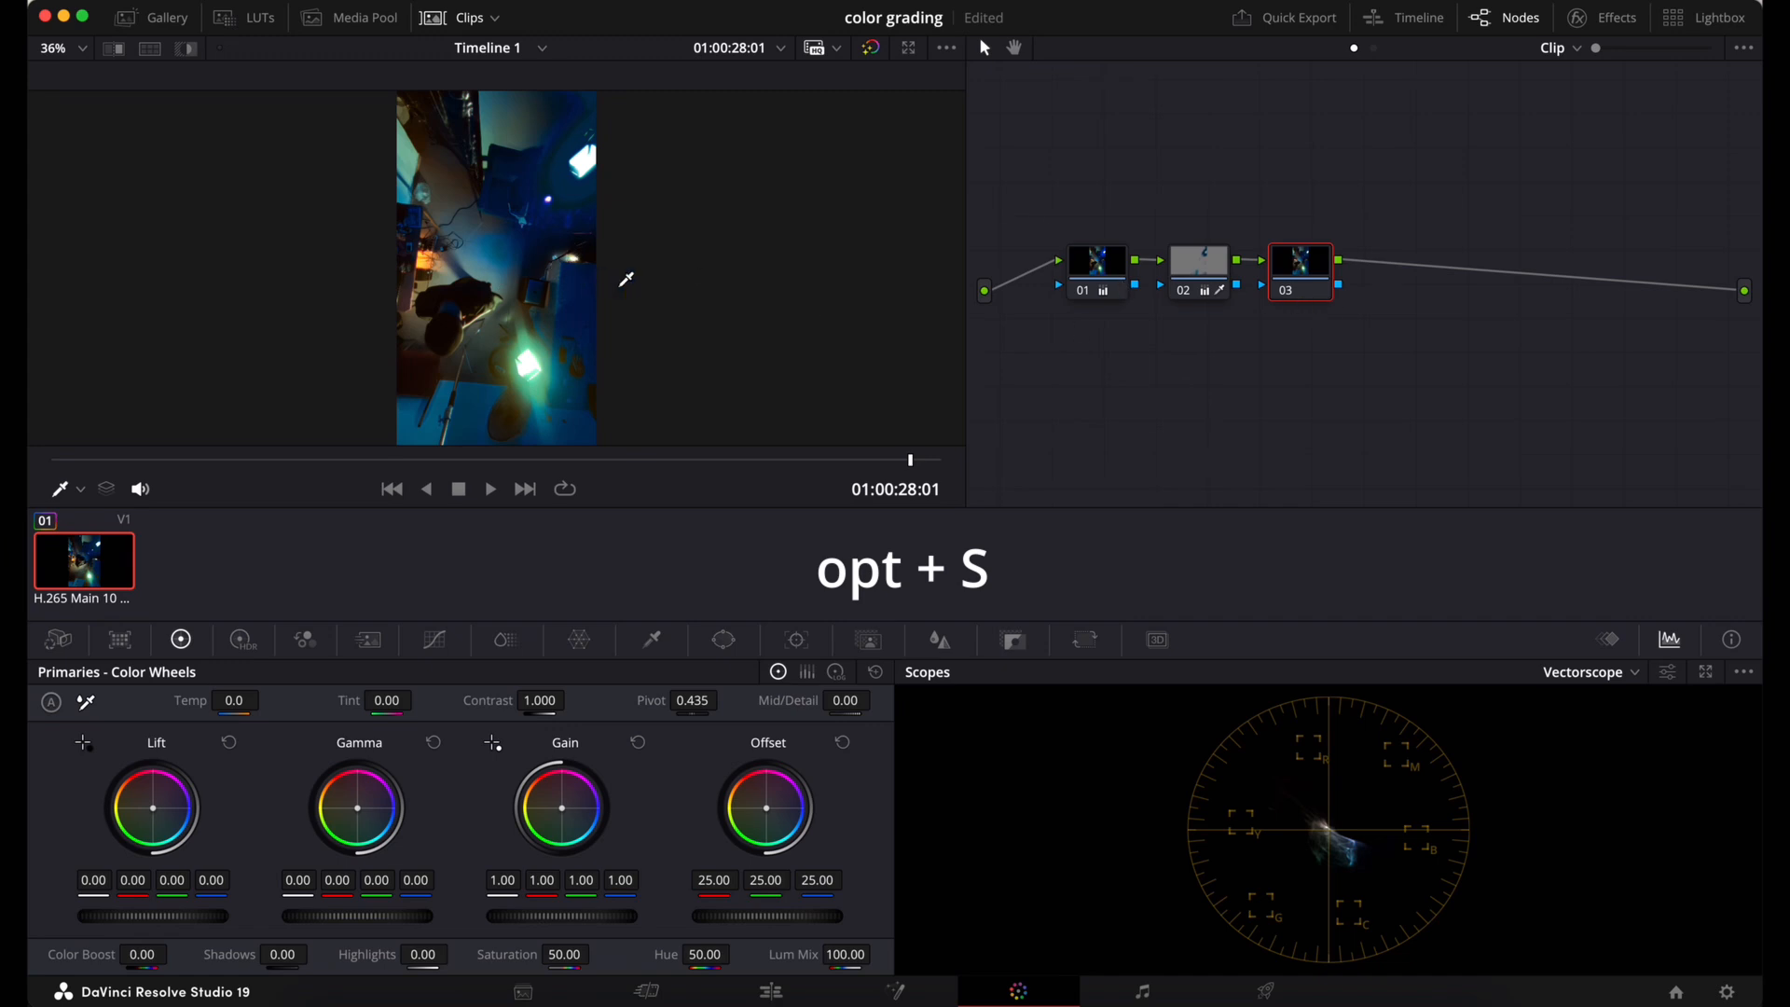
{"action": "left_click", "coordinate": [1621, 21]}
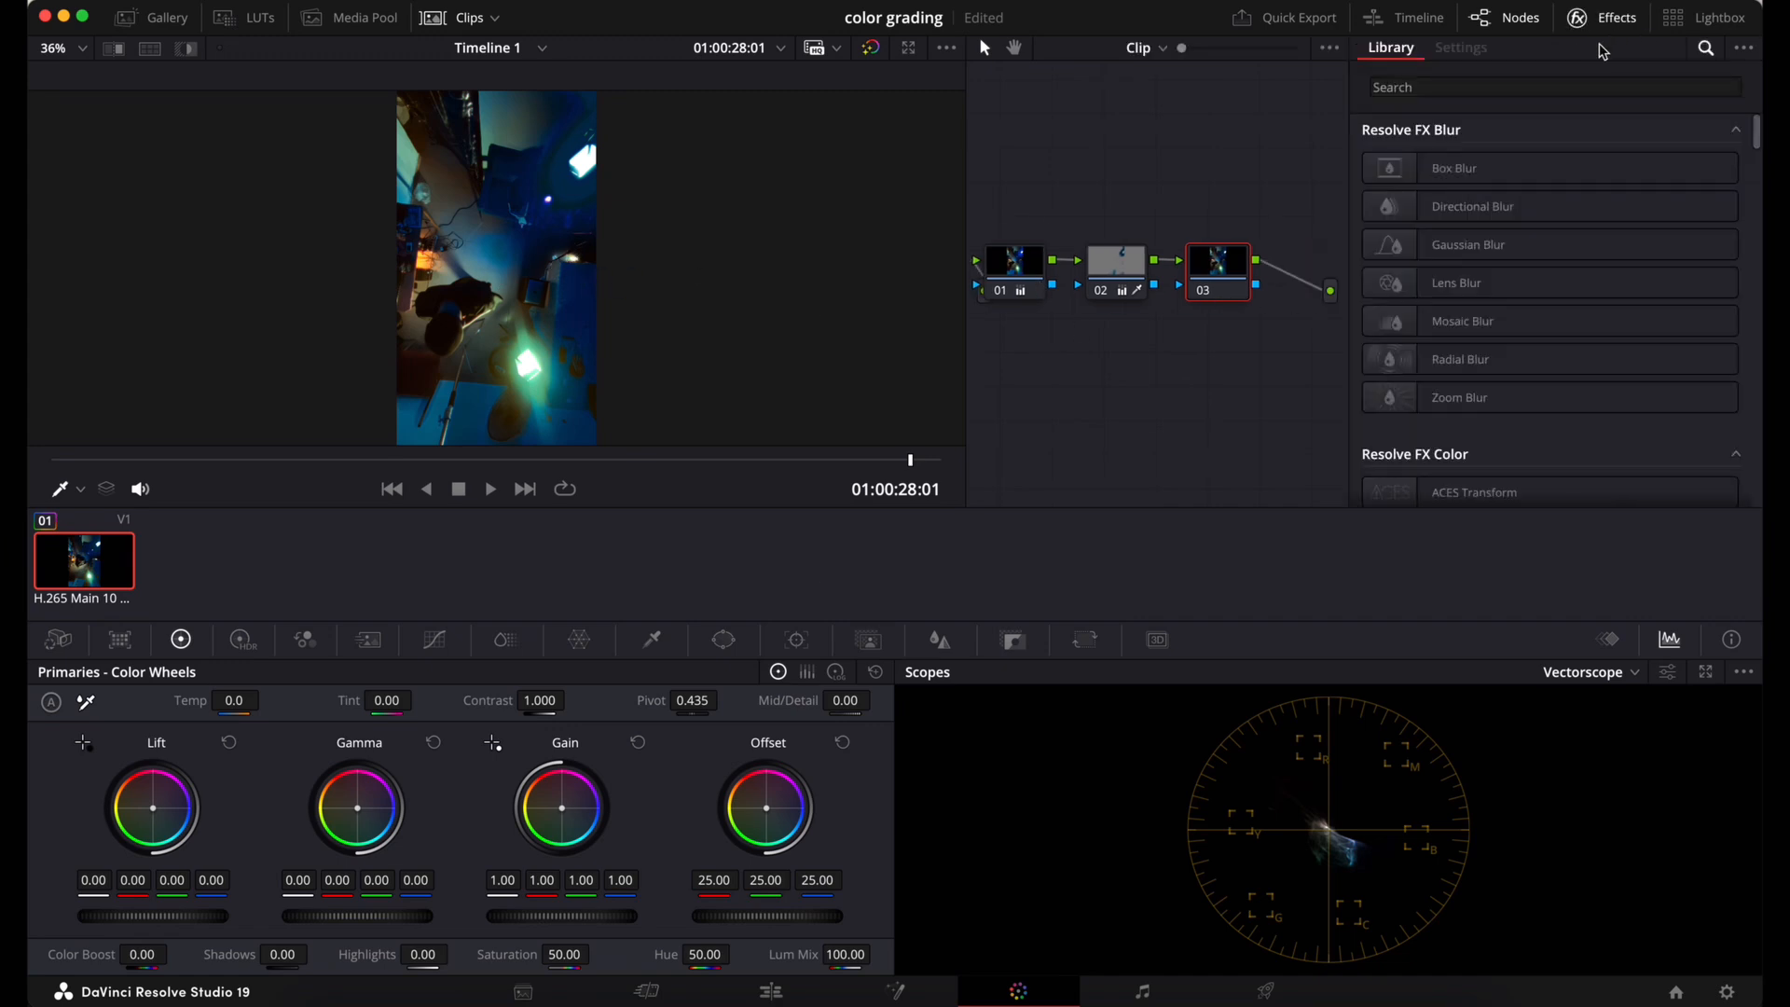
{"action": "left_click", "coordinate": [1567, 86]}
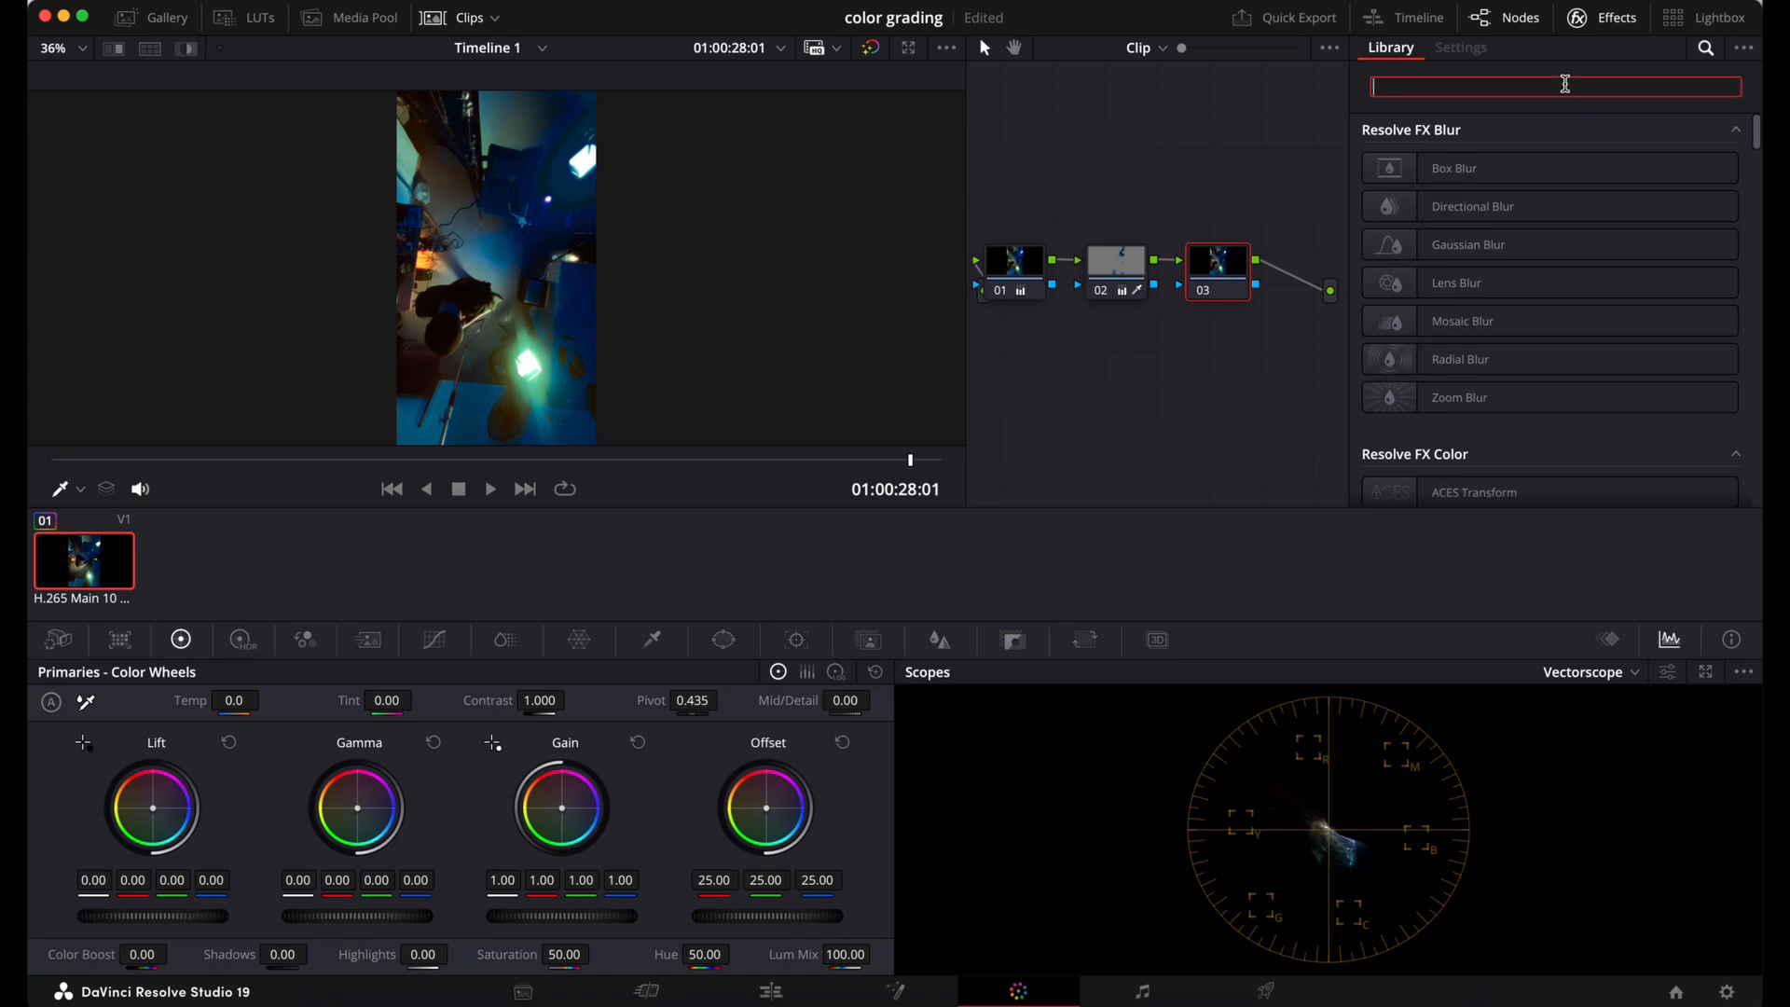
{"action": "type", "text": "hal"}
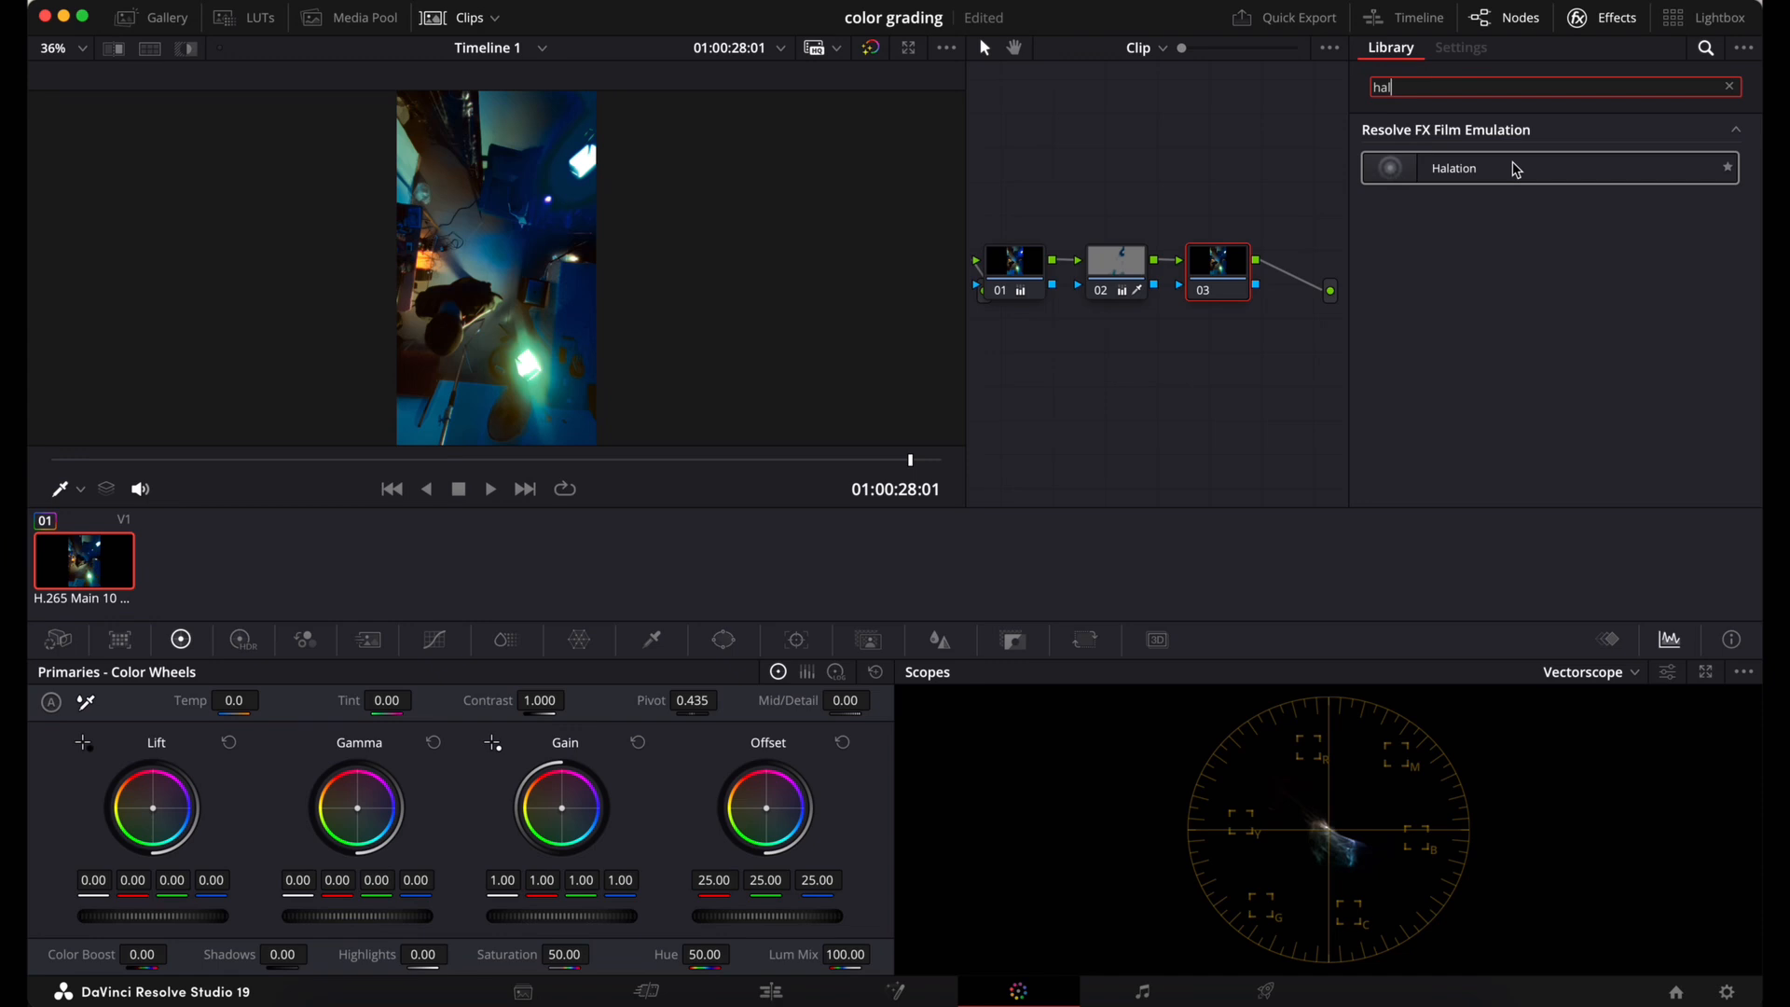
{"action": "left_click_drag", "start_coordinate": [1511, 168], "coordinate": [1243, 286]}
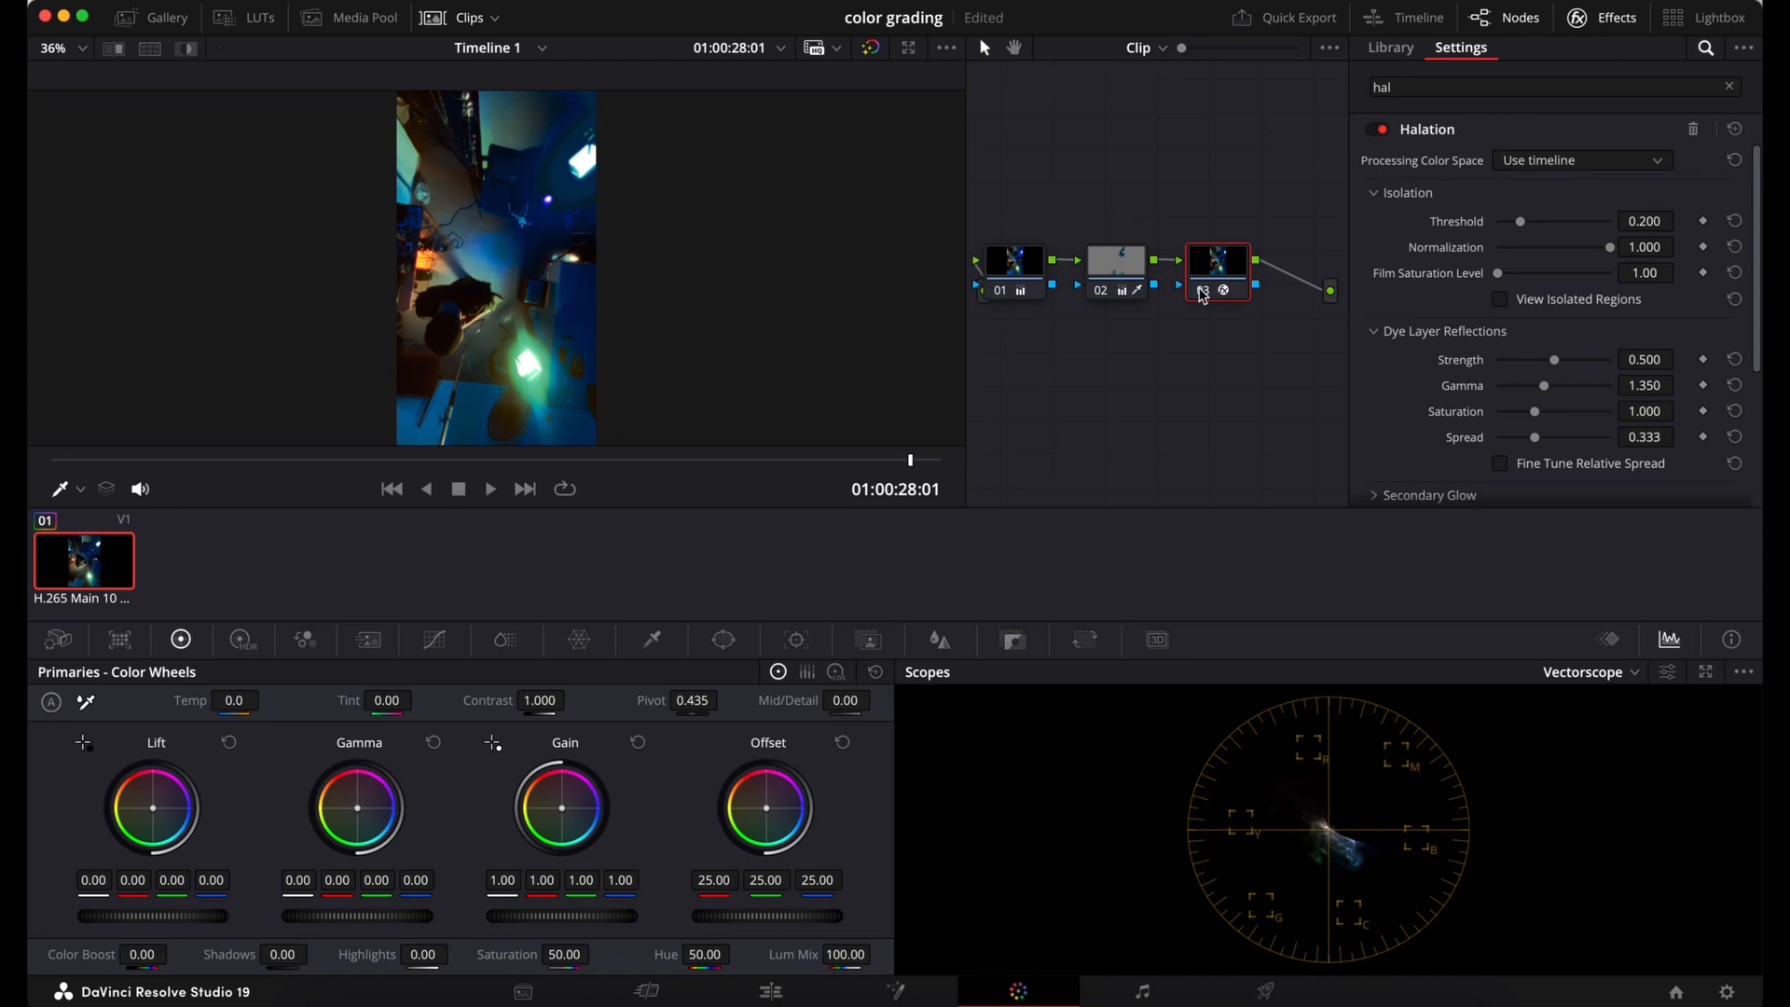
Compare the image with and without the Halation effect by switching node 03 off and on repeatedly
{"action": "left_click", "coordinate": [1204, 293]}
{"action": "left_click", "coordinate": [1204, 293]}
{"action": "left_click", "coordinate": [1204, 292]}
{"action": "left_click", "coordinate": [1204, 293]}
{"action": "left_click", "coordinate": [1204, 293]}
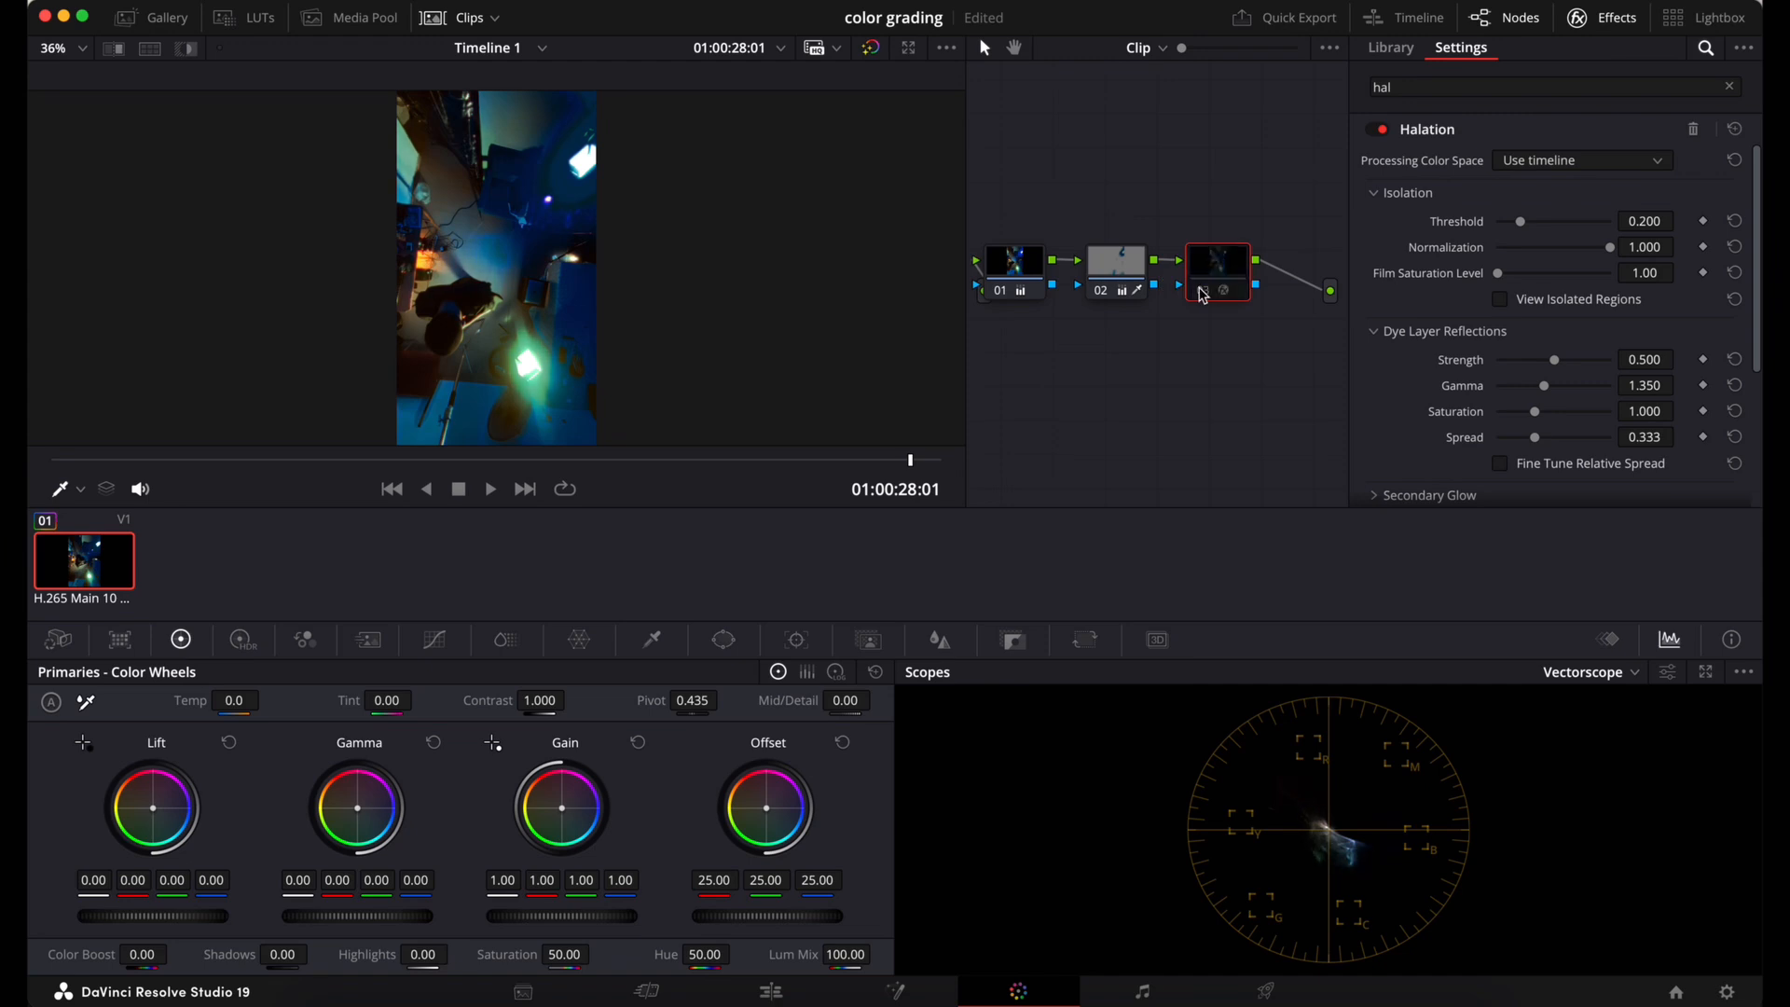
{"action": "left_click", "coordinate": [1204, 294]}
{"action": "left_click", "coordinate": [1203, 293]}
{"action": "left_click", "coordinate": [1204, 294]}
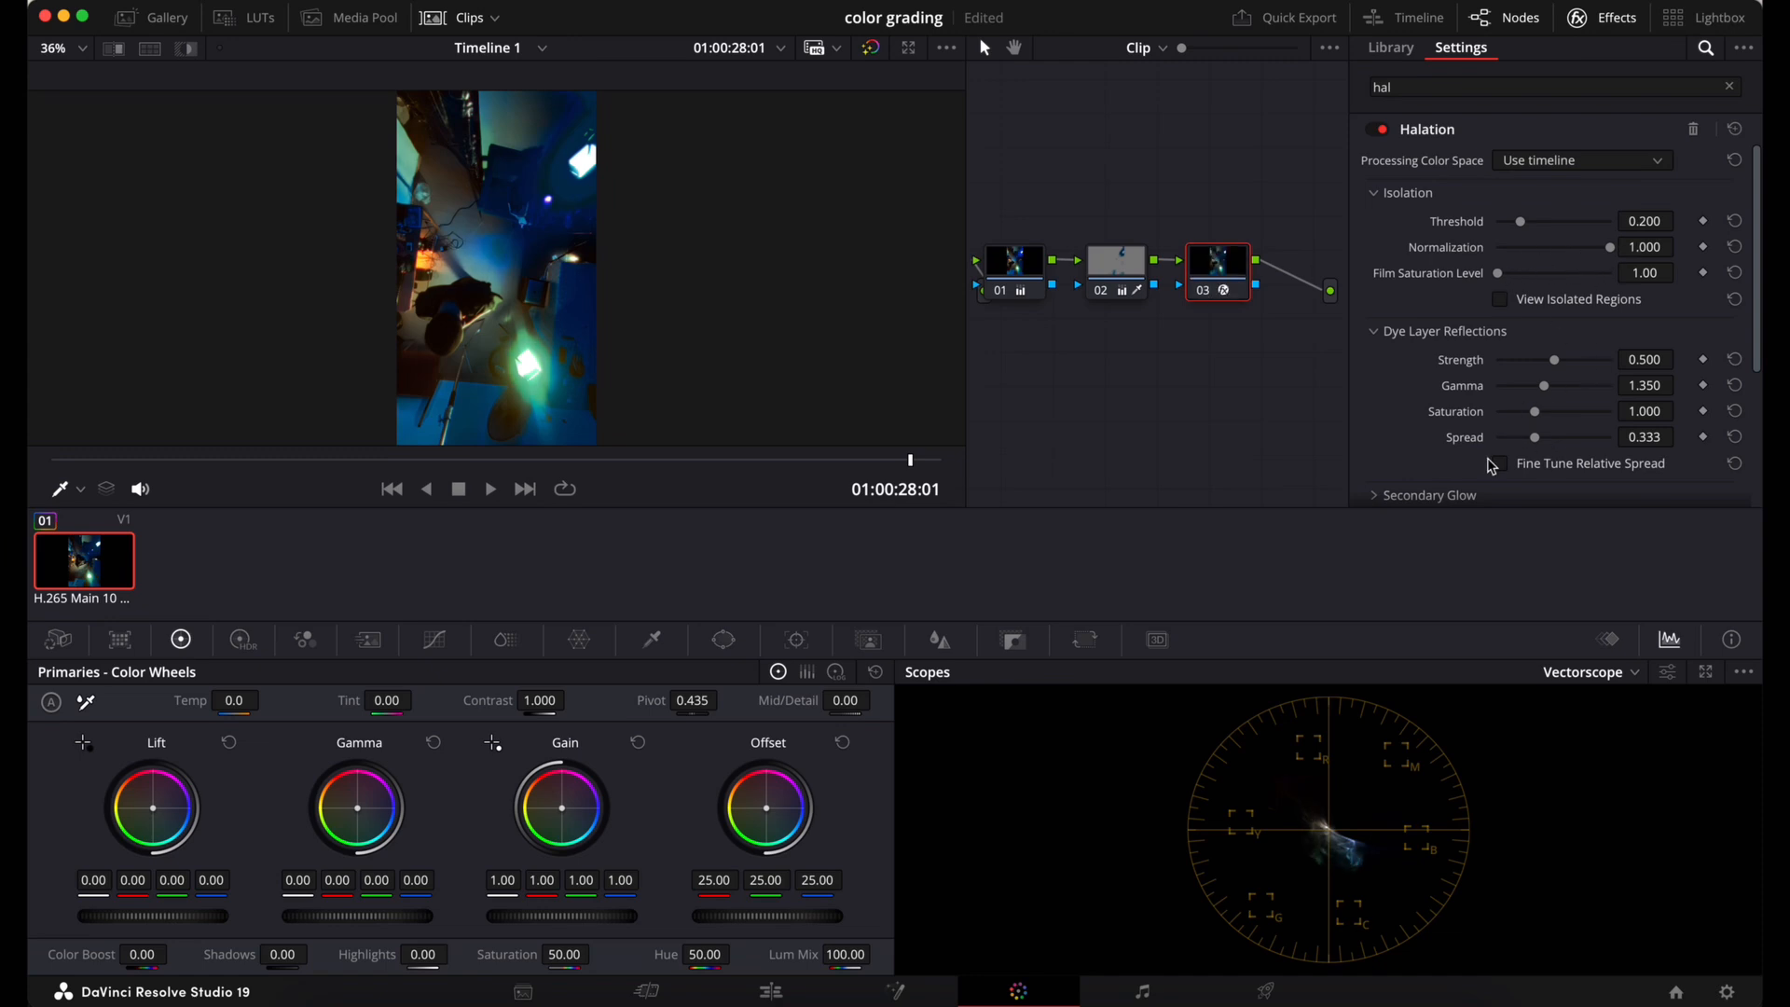
Look through the remaining Halation settings and return the playhead to the start of the timeline
{"action": "scroll", "coordinate": [1425, 455], "scroll_direction": "down", "scroll_amount": 2}
{"action": "scroll", "coordinate": [1425, 455], "scroll_direction": "down", "scroll_amount": 1}
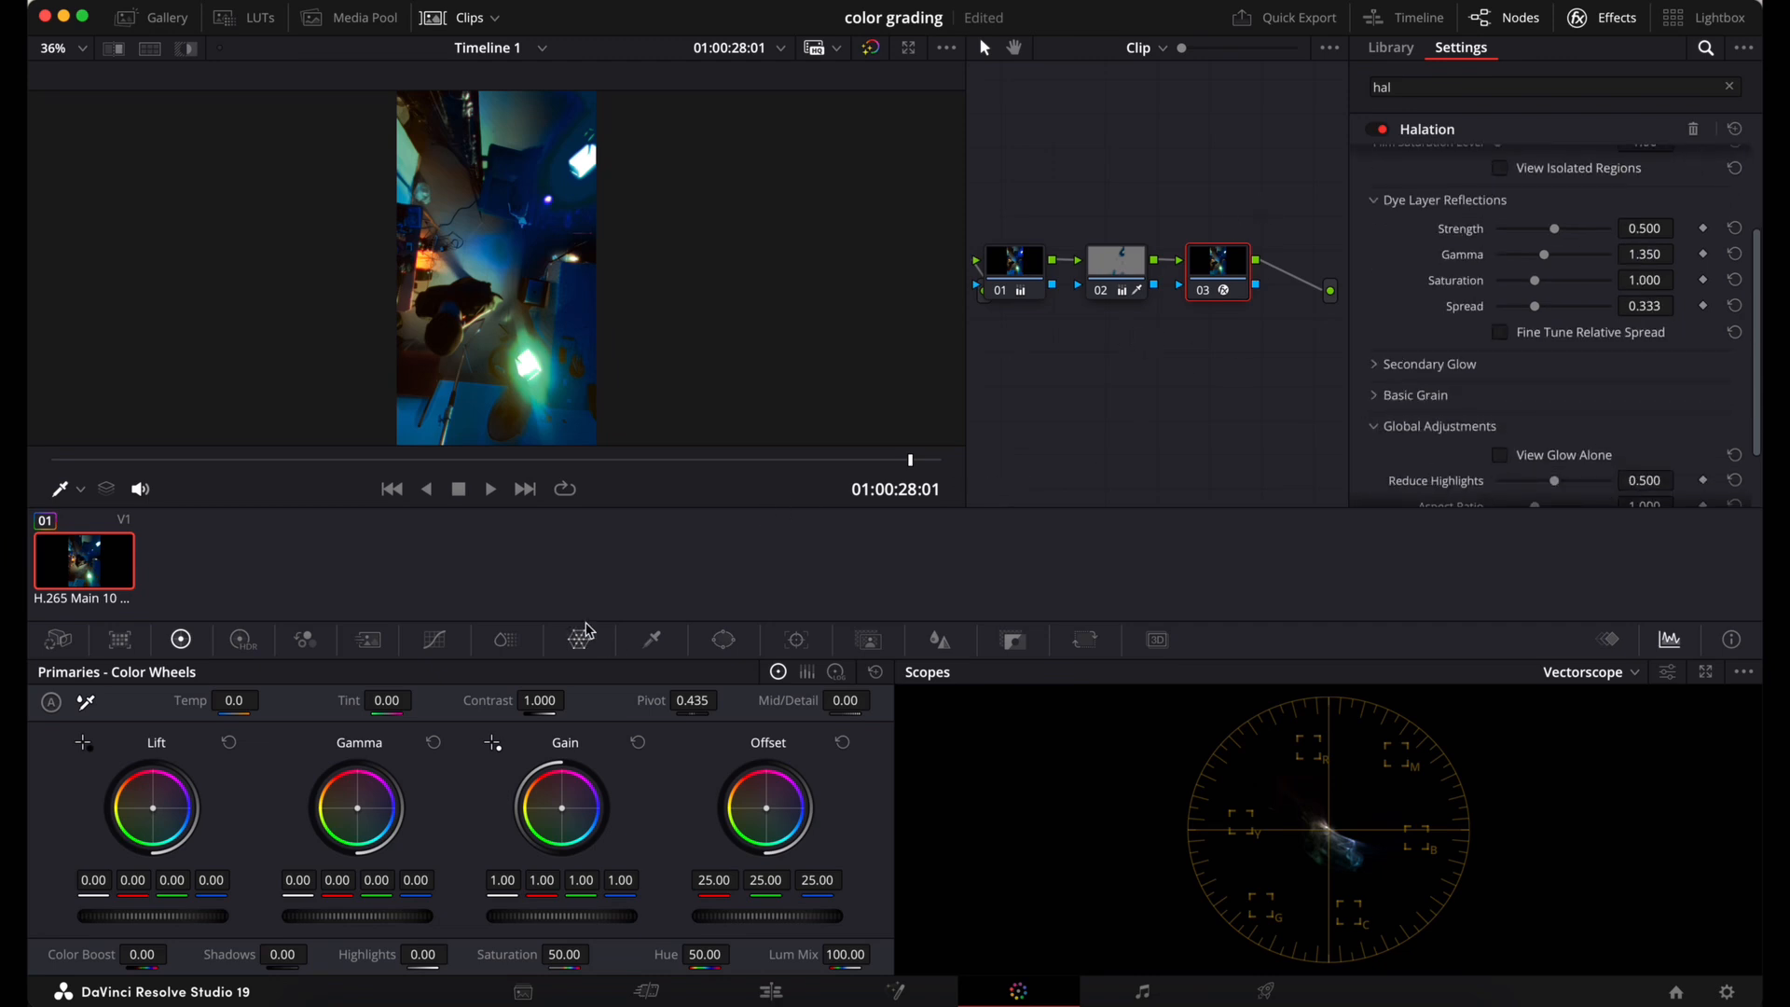
{"action": "left_click", "coordinate": [397, 460]}
{"action": "left_click_drag", "start_coordinate": [397, 463], "coordinate": [31, 422]}
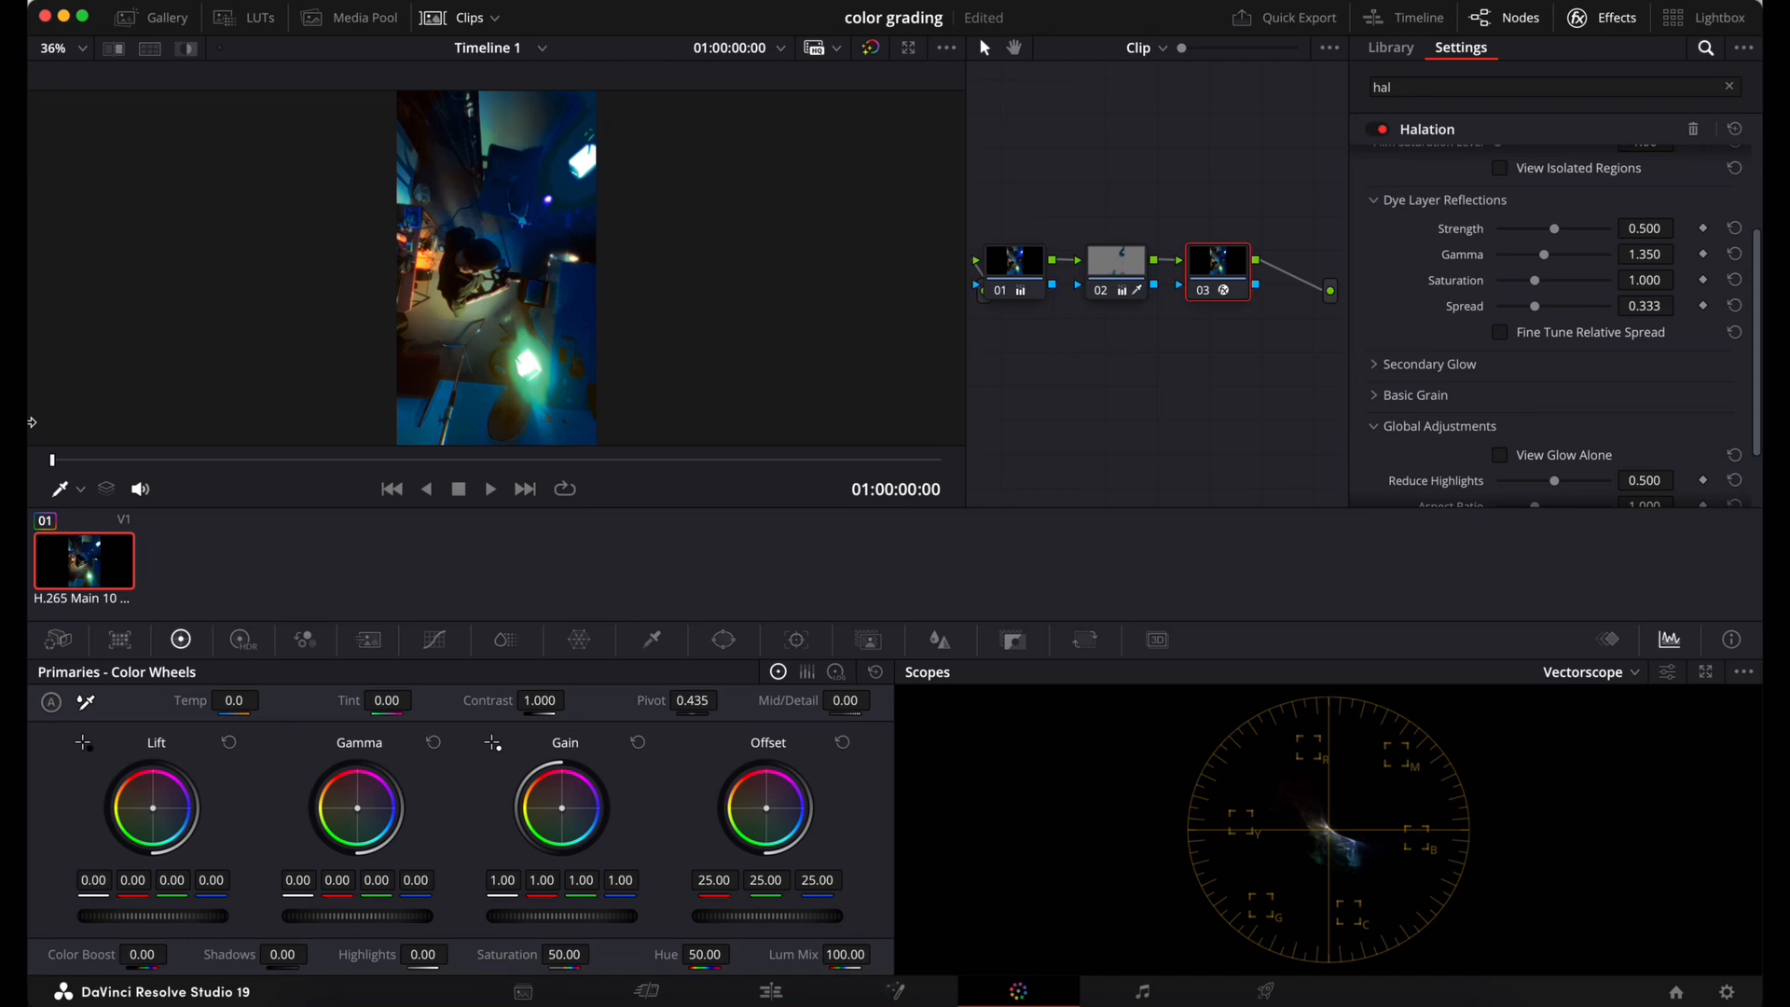
Play the clip on to 01:00:06:20, hide the effects library and add a serial node after node 03
{"action": "key", "text": "space"}
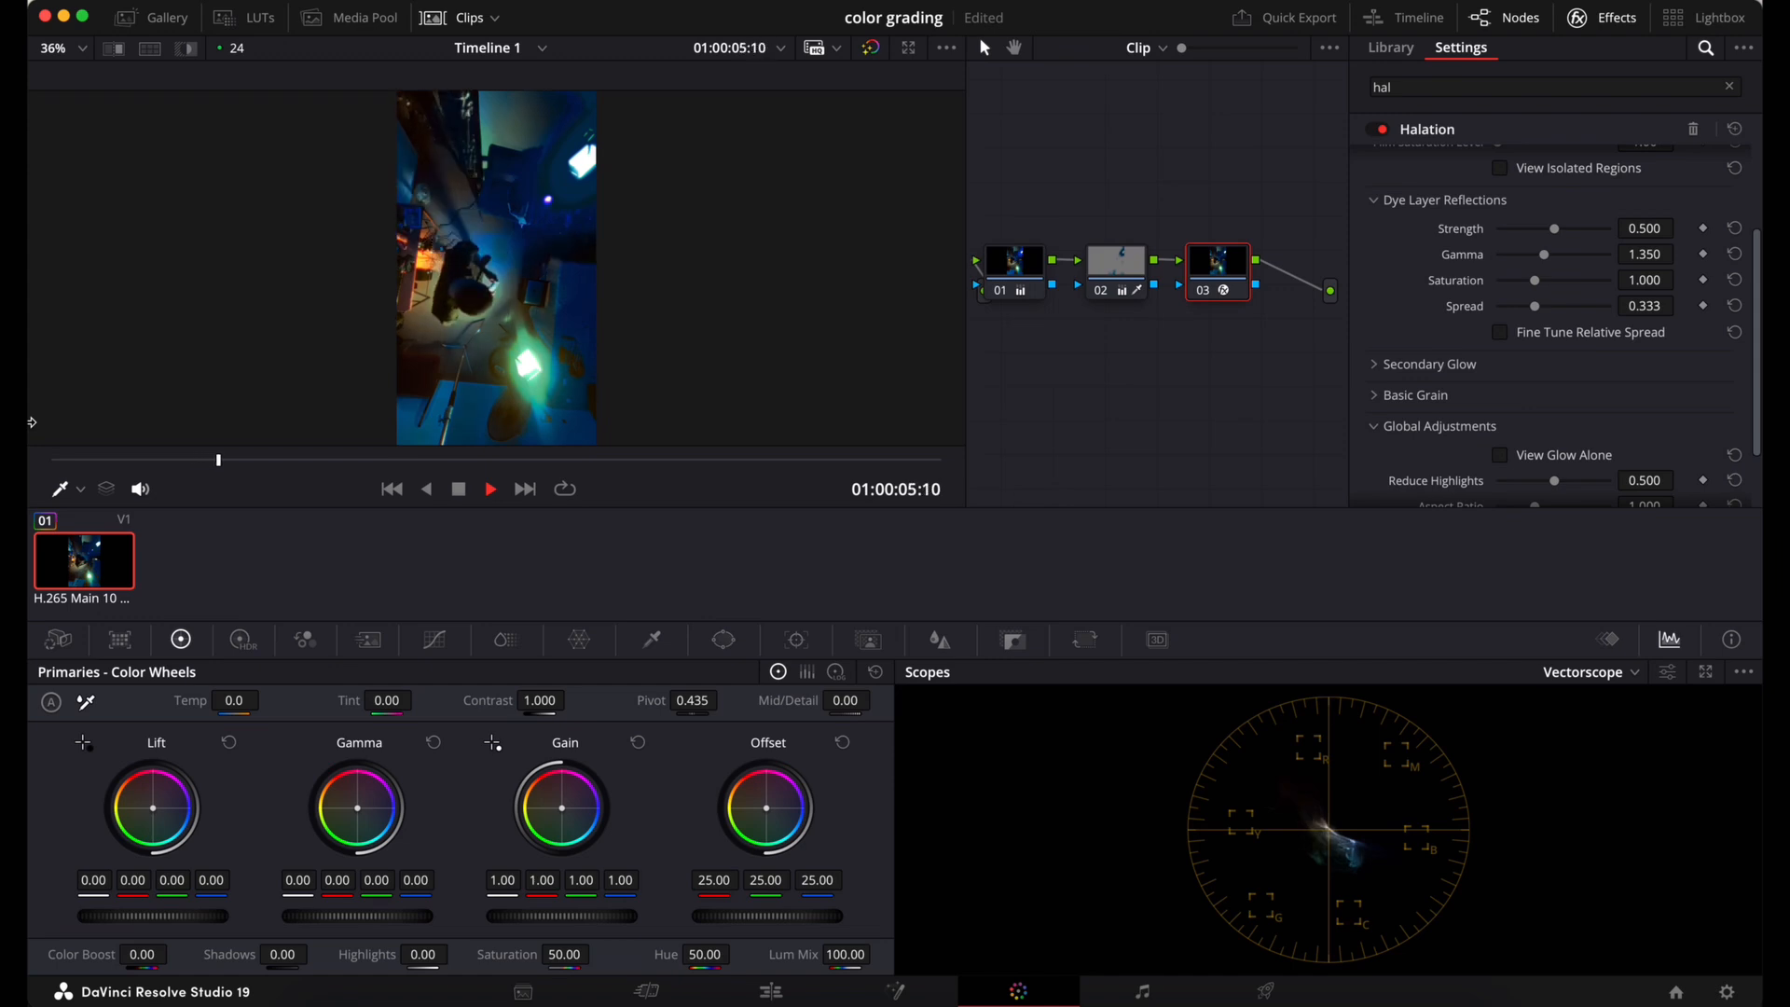
{"action": "key", "text": "space"}
{"action": "left_click", "coordinate": [1615, 22]}
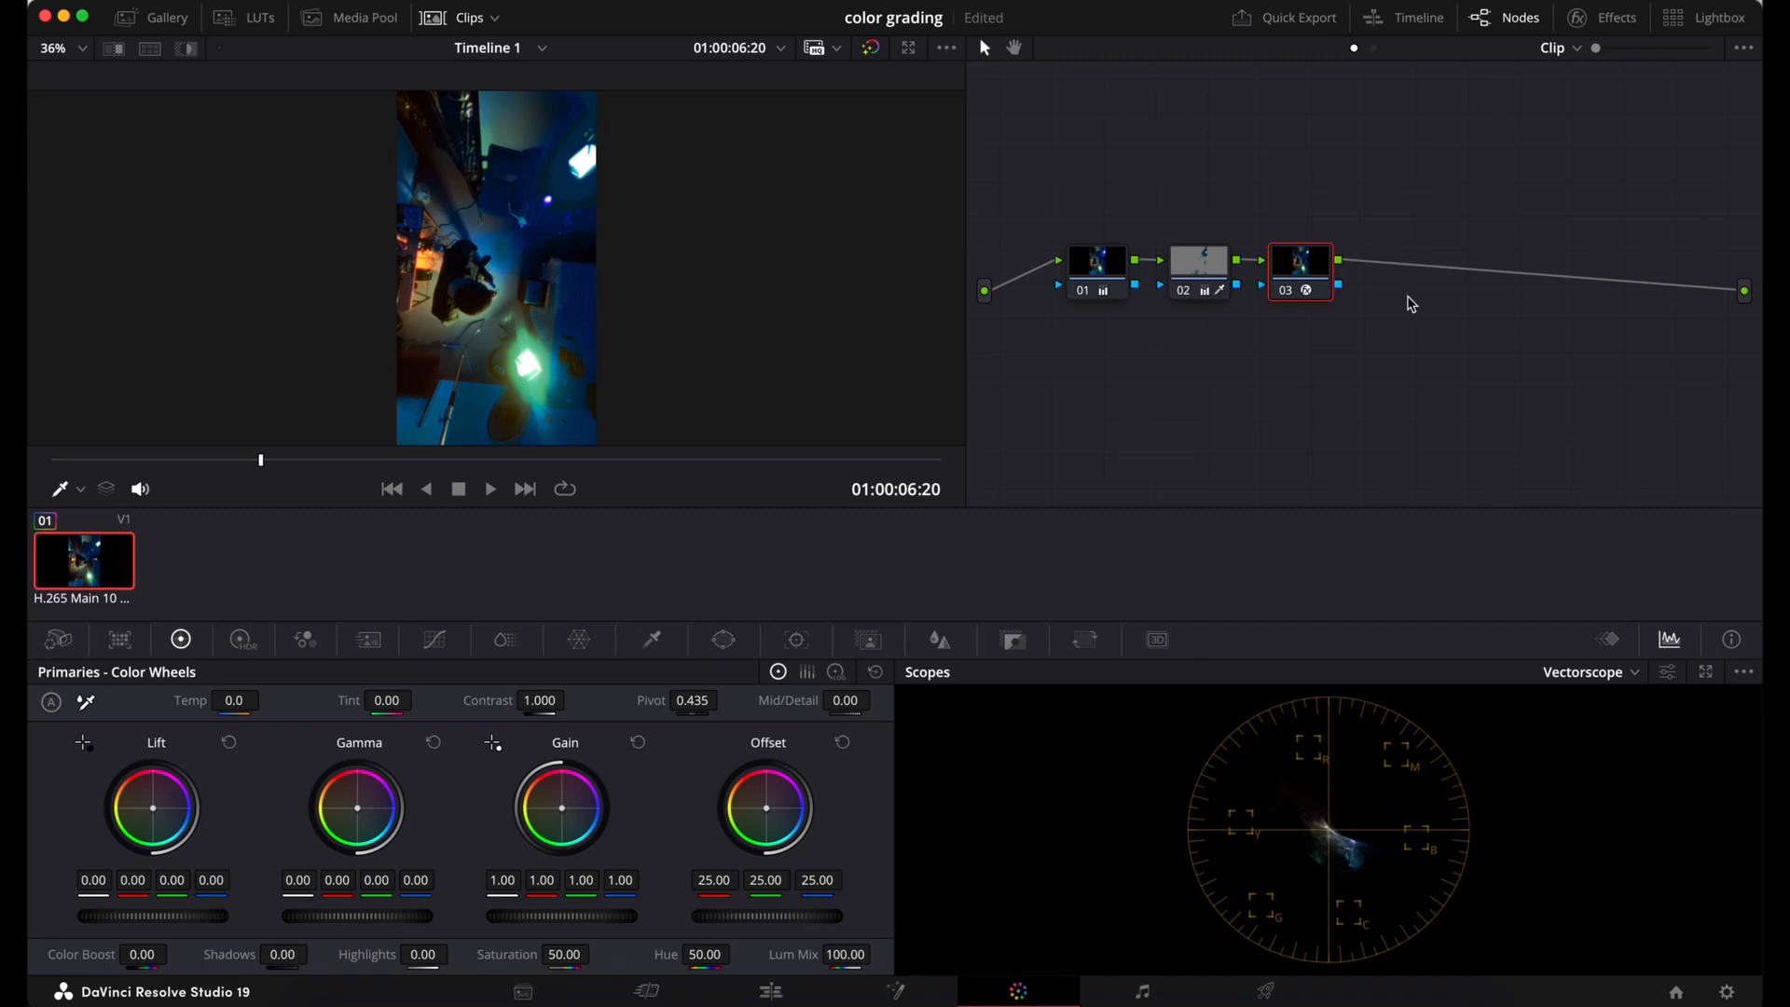
{"action": "key", "text": "alt+s"}
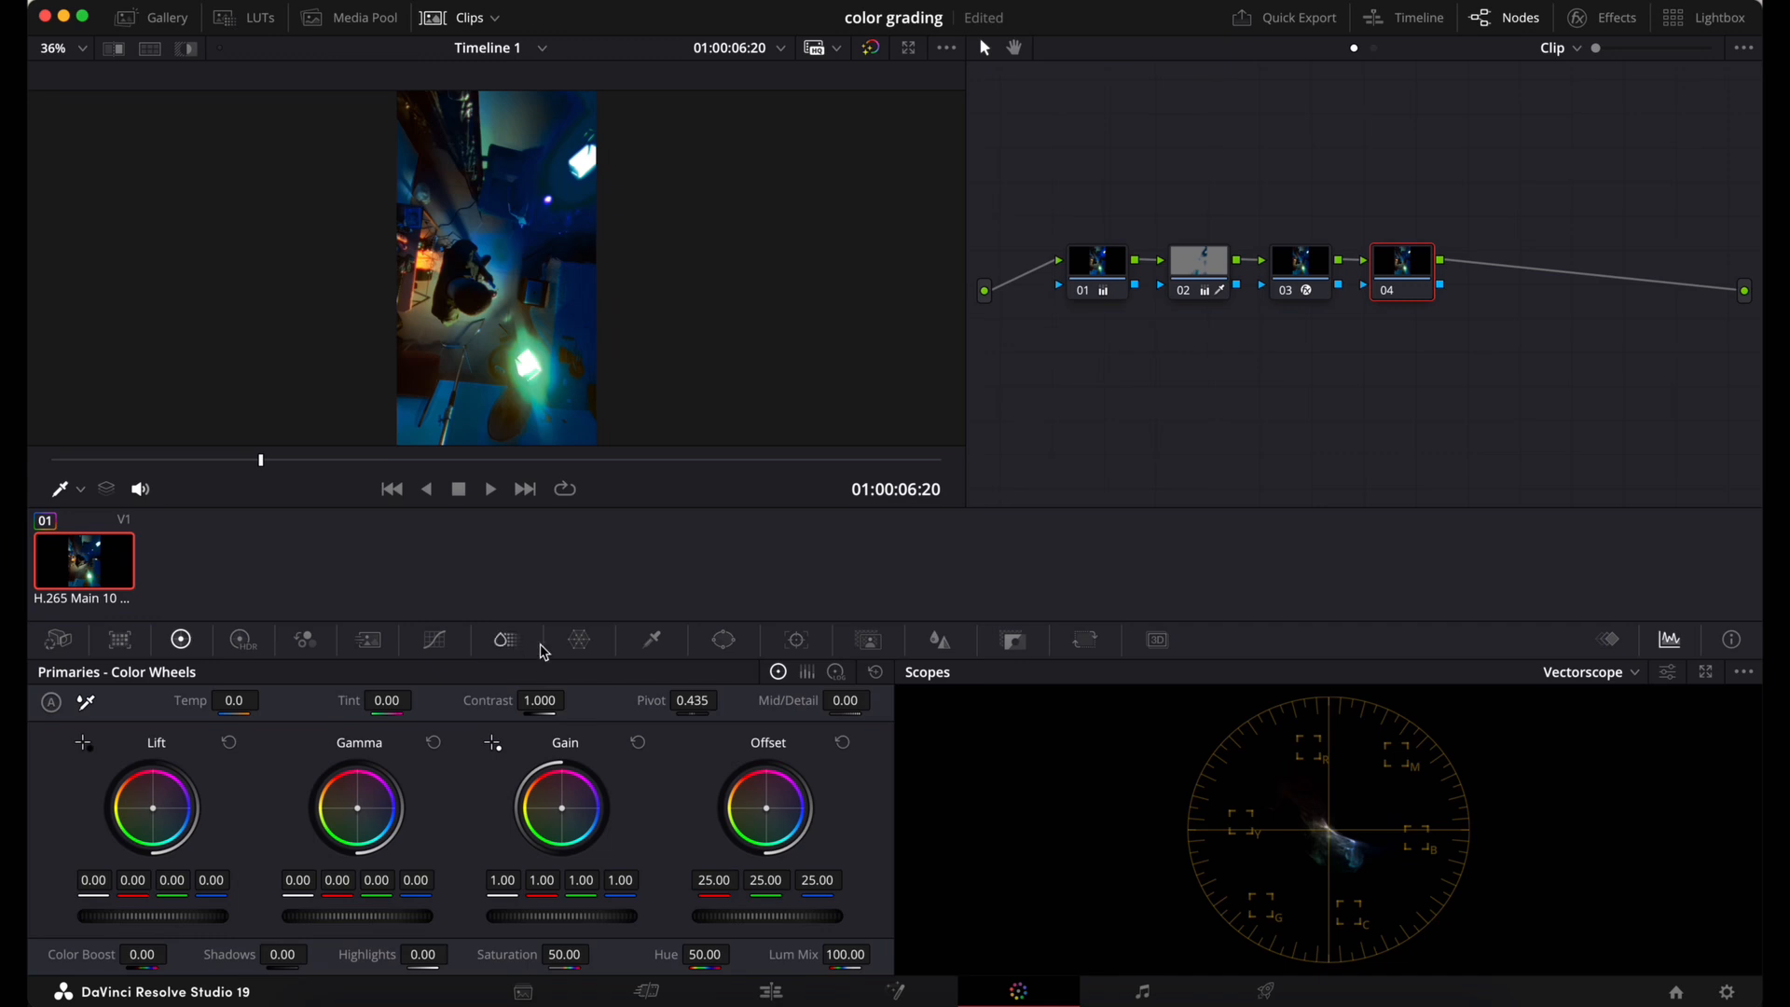
Save the project and, in node 04's Motion Effects, set Temporal NR to 5 frames, Better motion estimation and linked luma and chroma thresholds of 14.6
{"action": "left_click", "coordinate": [381, 650]}
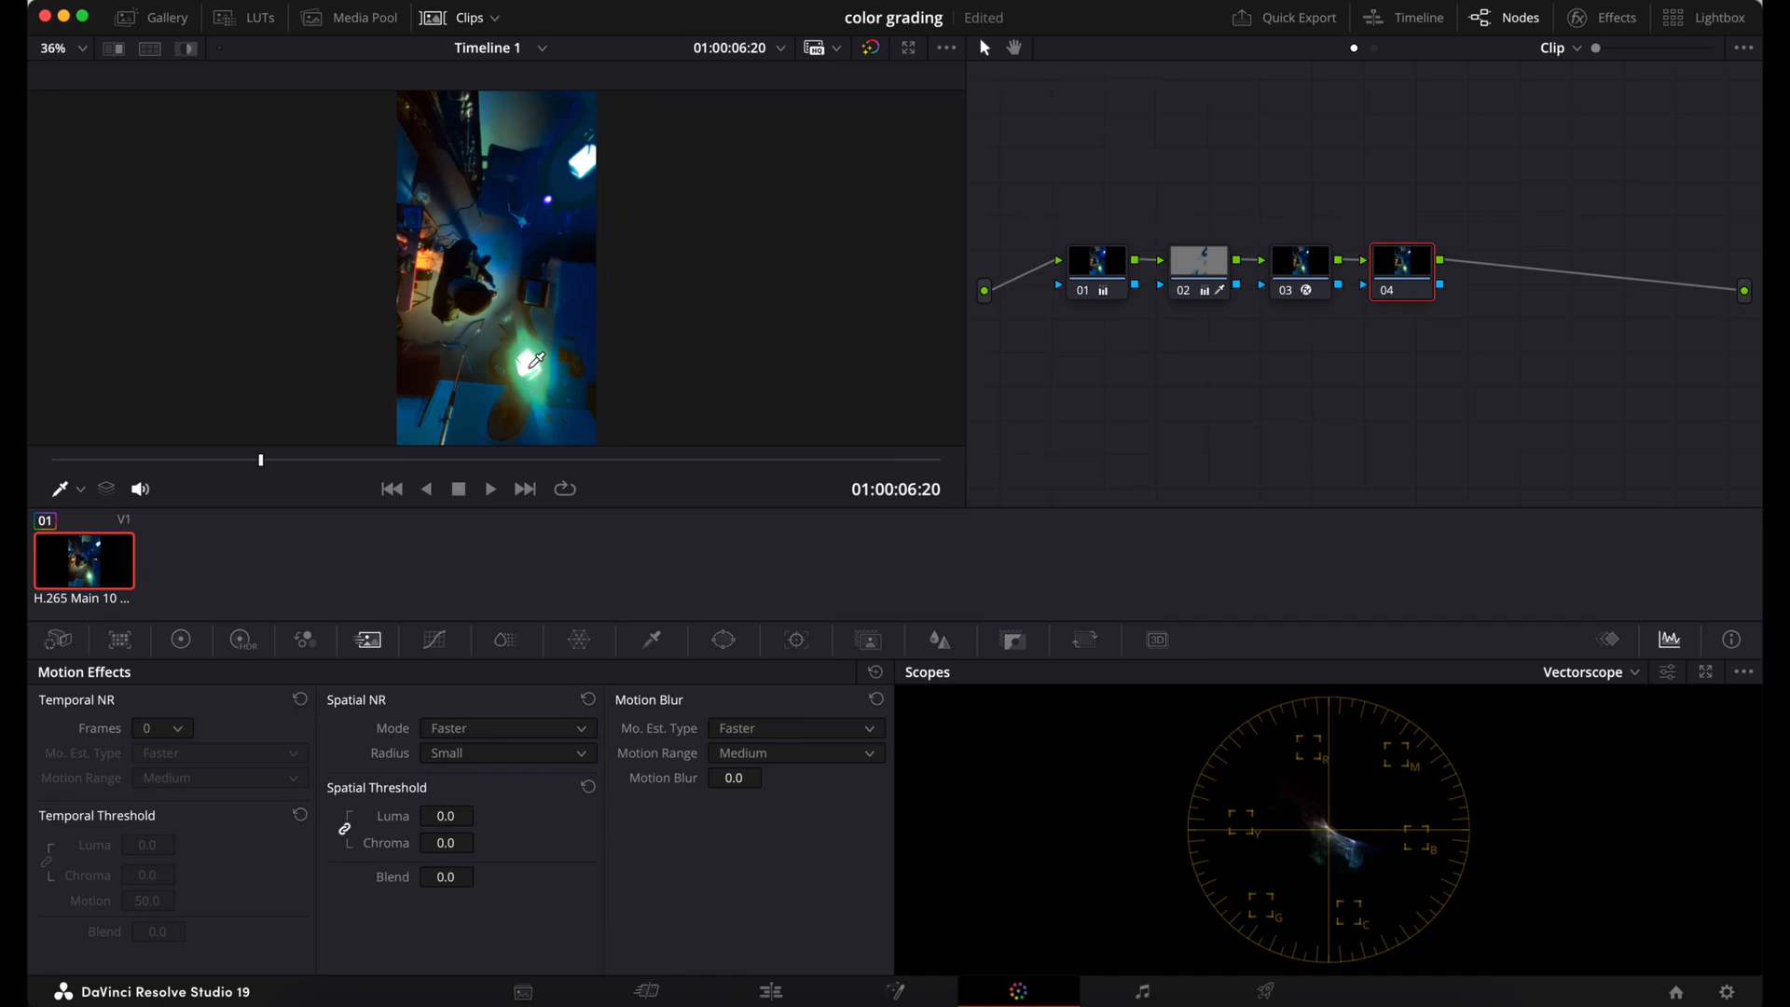
{"action": "key", "text": "super+s"}
{"action": "left_click", "coordinate": [165, 732]}
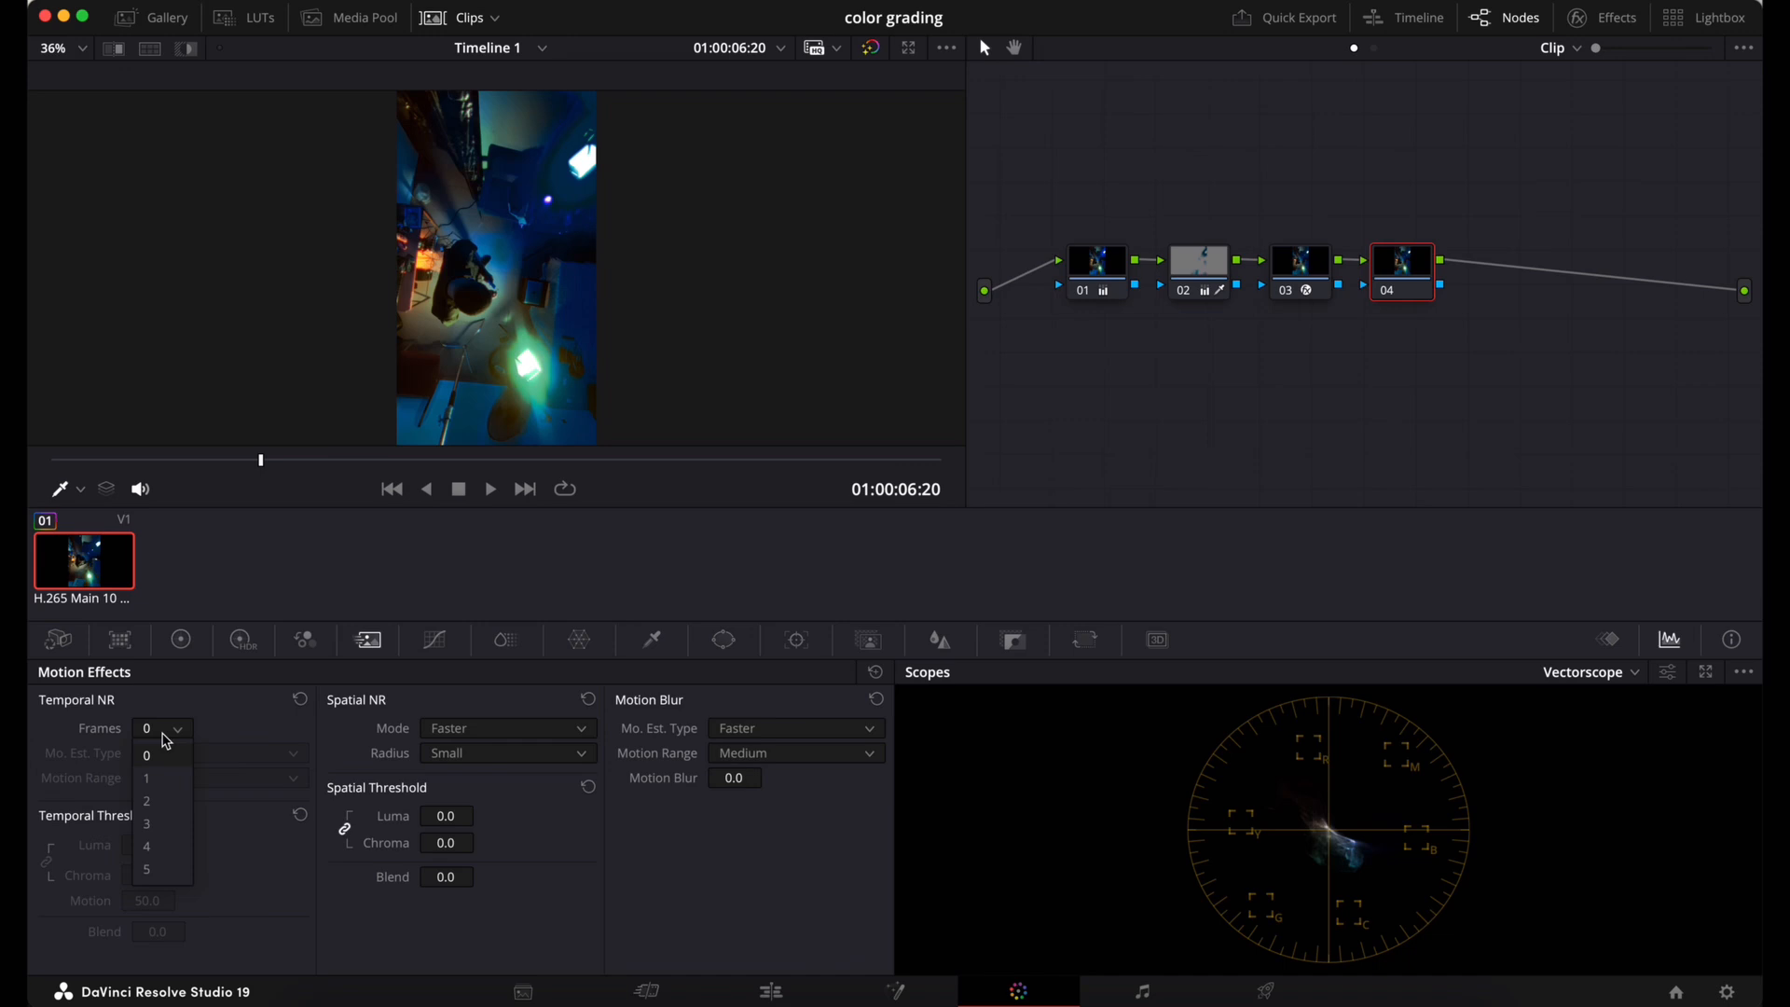
{"action": "left_click", "coordinate": [169, 870]}
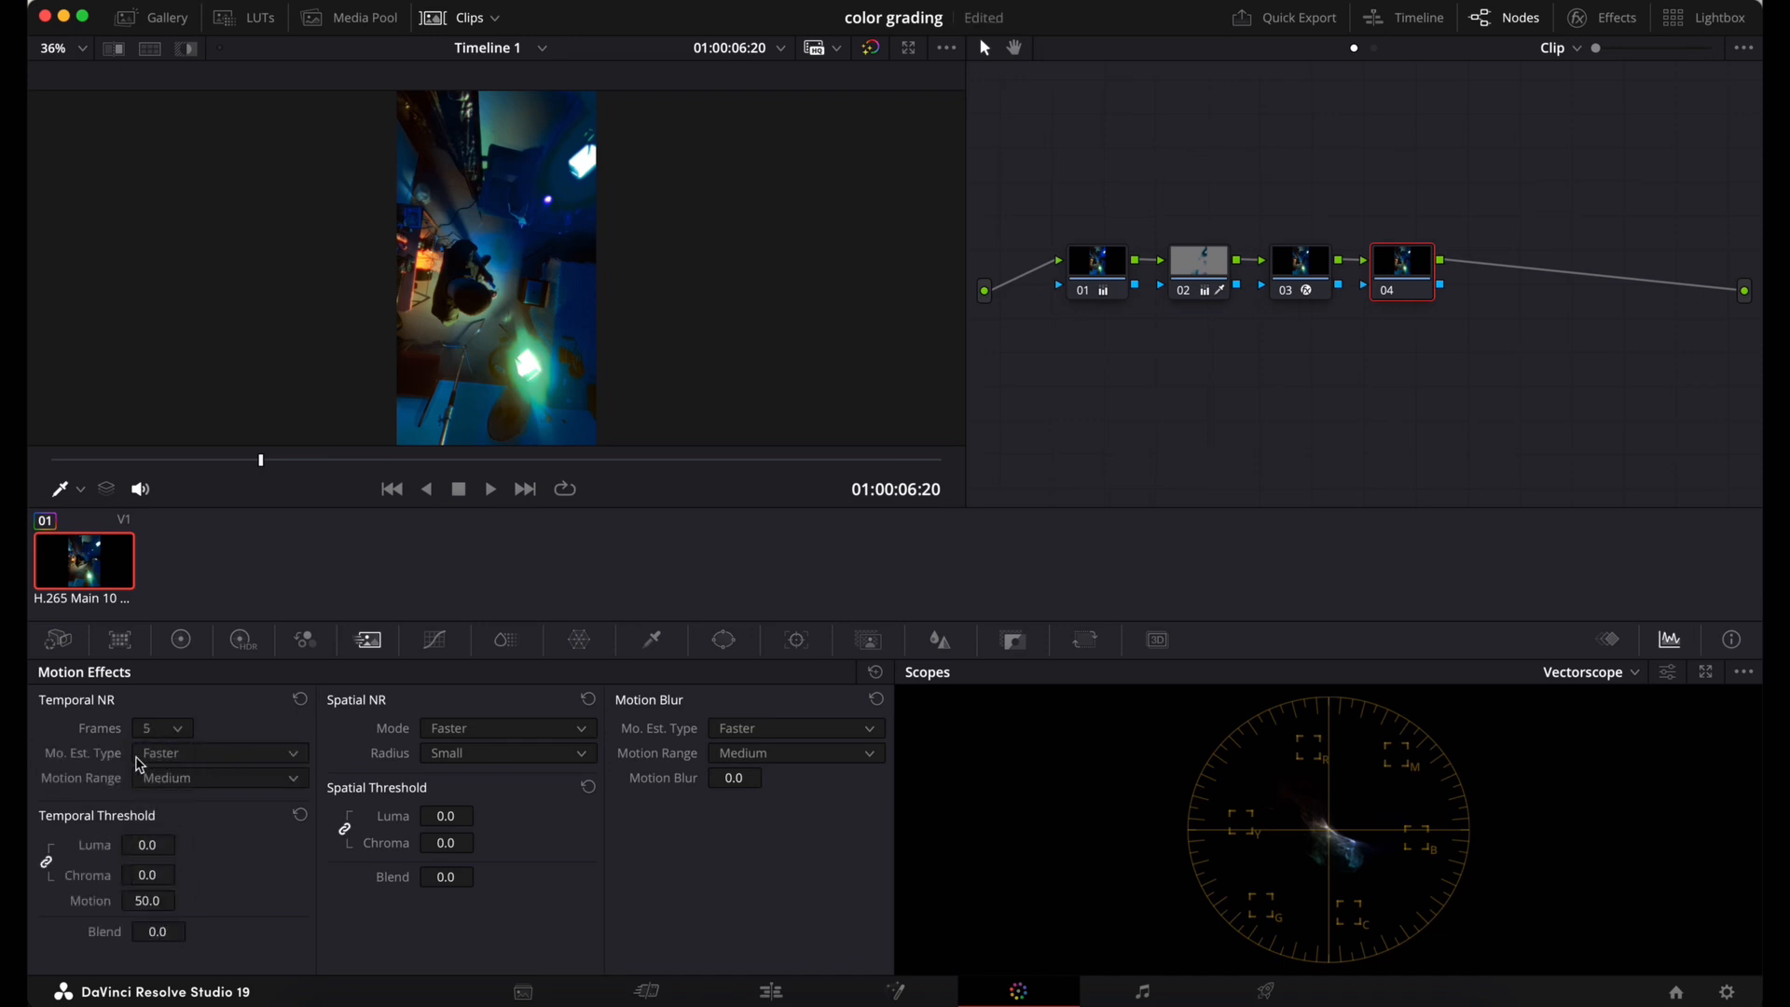
{"action": "left_click", "coordinate": [169, 765]}
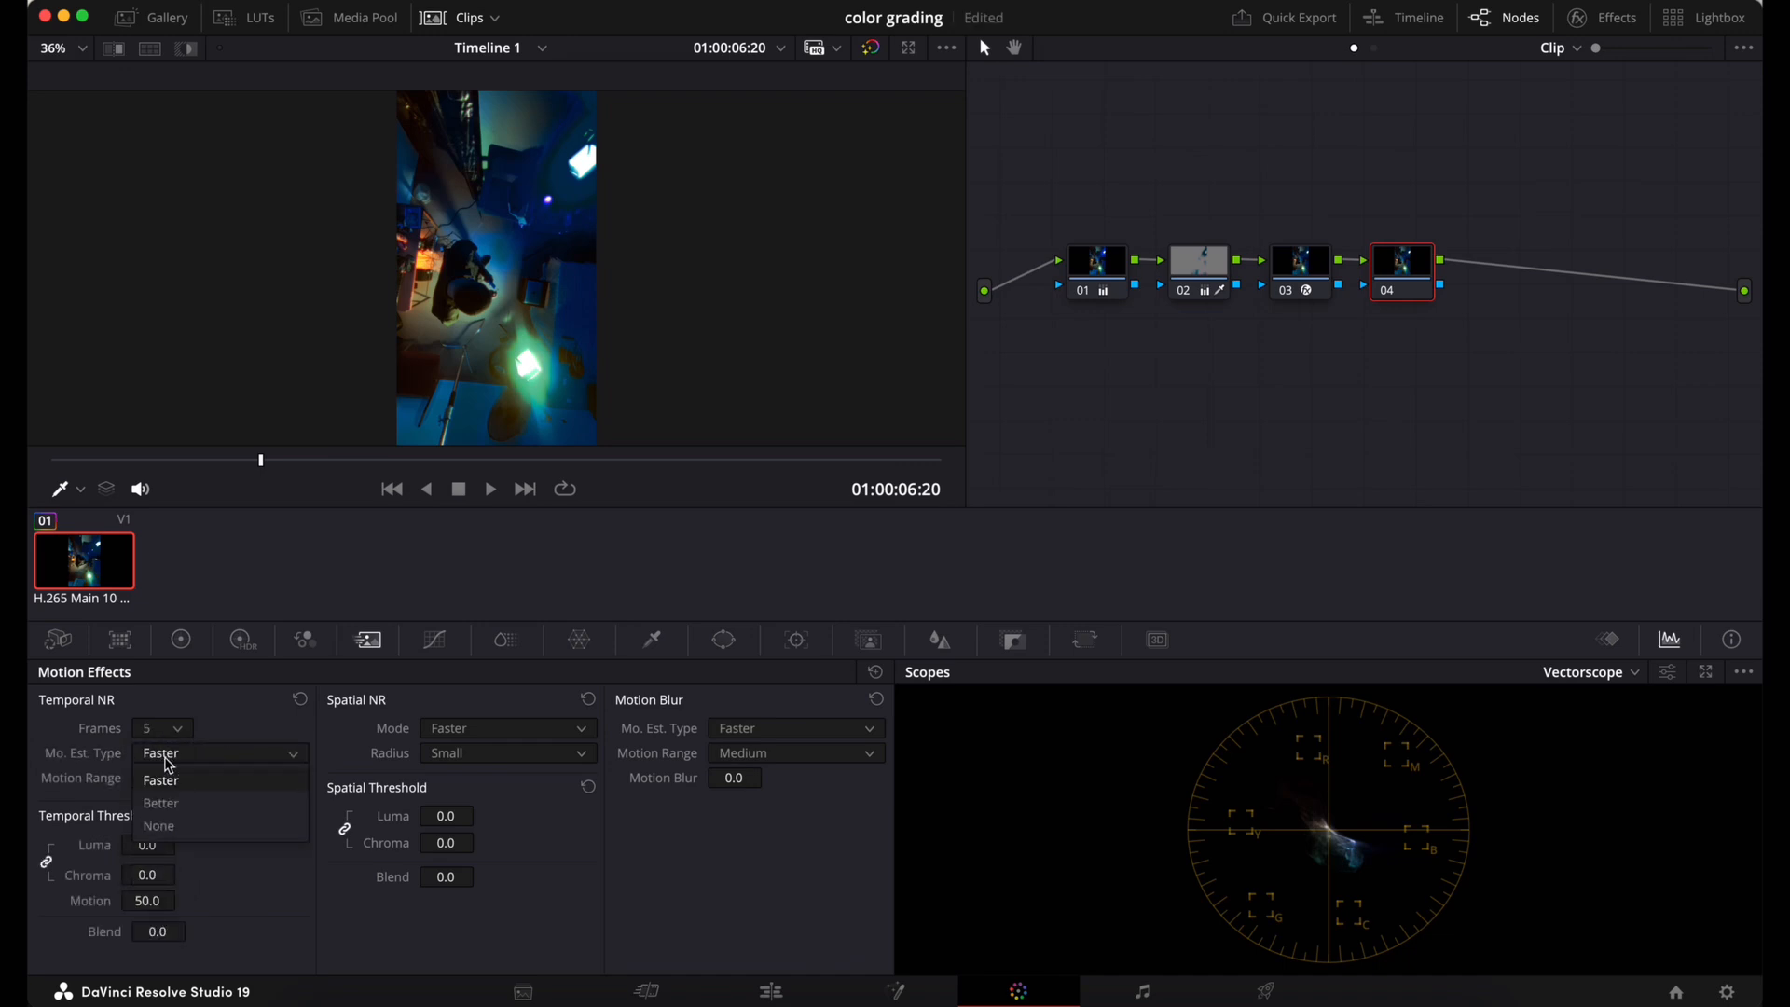
{"action": "left_click", "coordinate": [184, 810]}
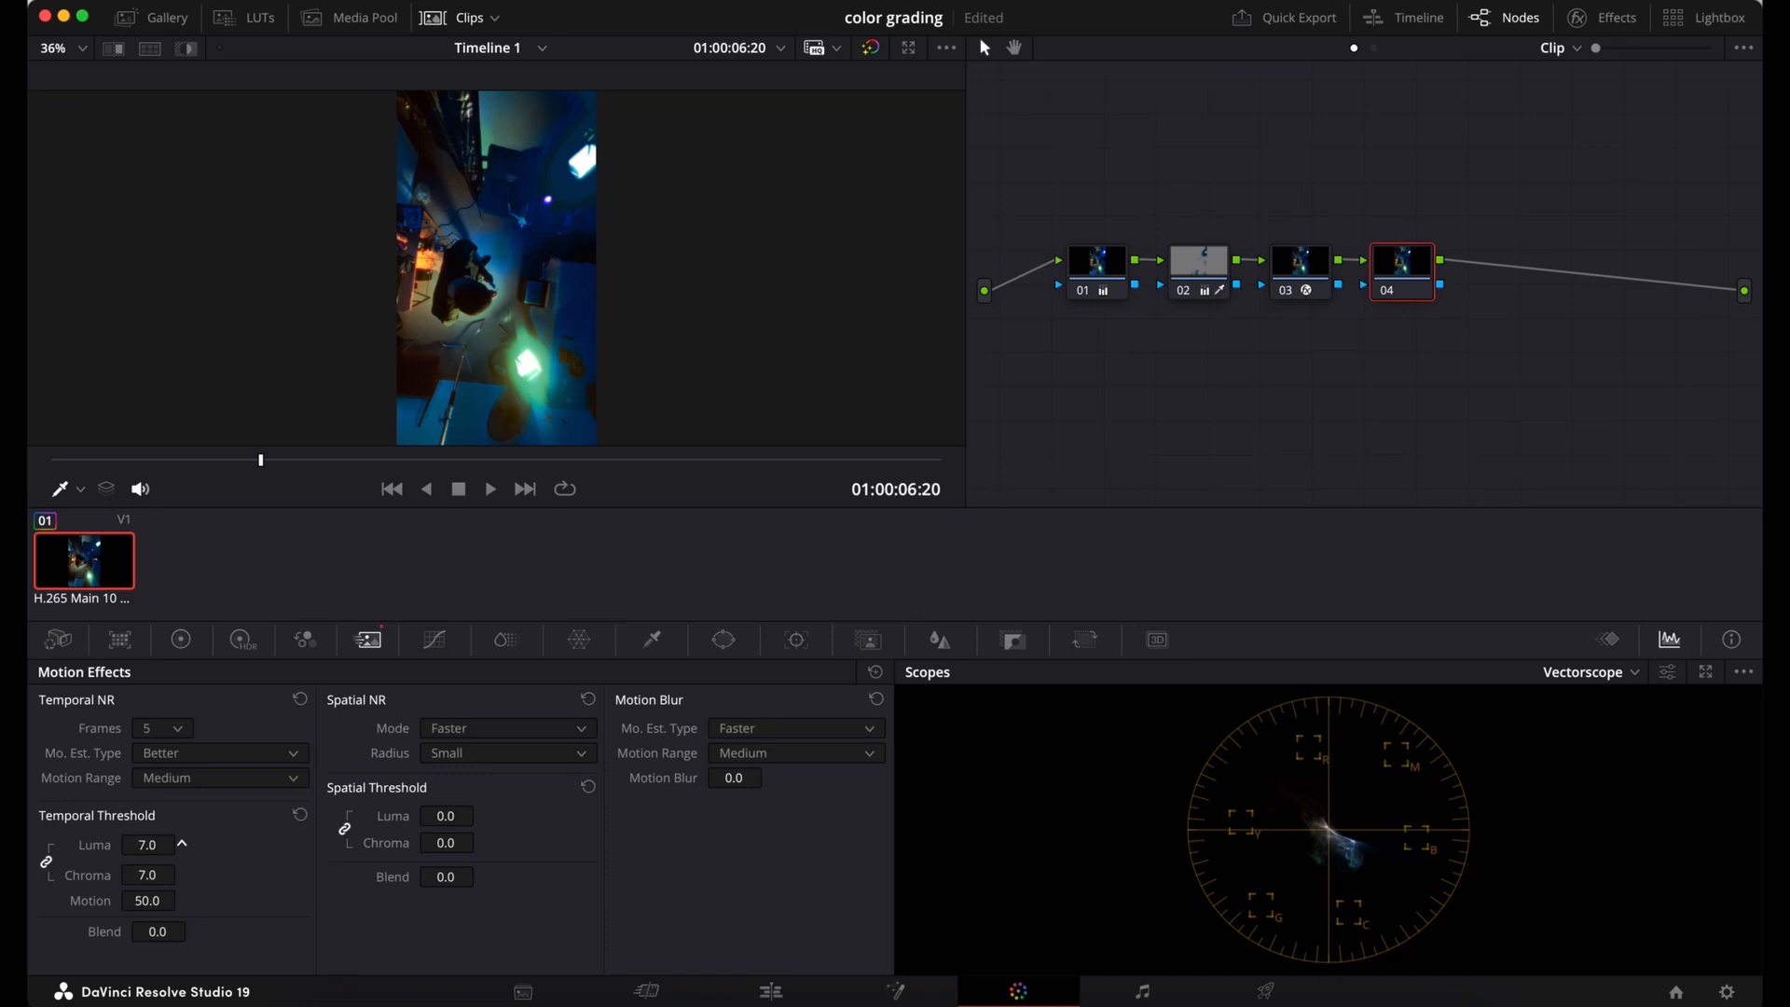
{"action": "left_click_drag", "start_coordinate": [182, 844], "coordinate": [182, 844]}
{"action": "left_click_drag", "start_coordinate": [147, 845], "coordinate": [182, 844]}
Try the Better mode for Spatial NR with linked luma and chroma thresholds of 1.2, and switch the mode back to Faster
{"action": "left_click", "coordinate": [467, 730]}
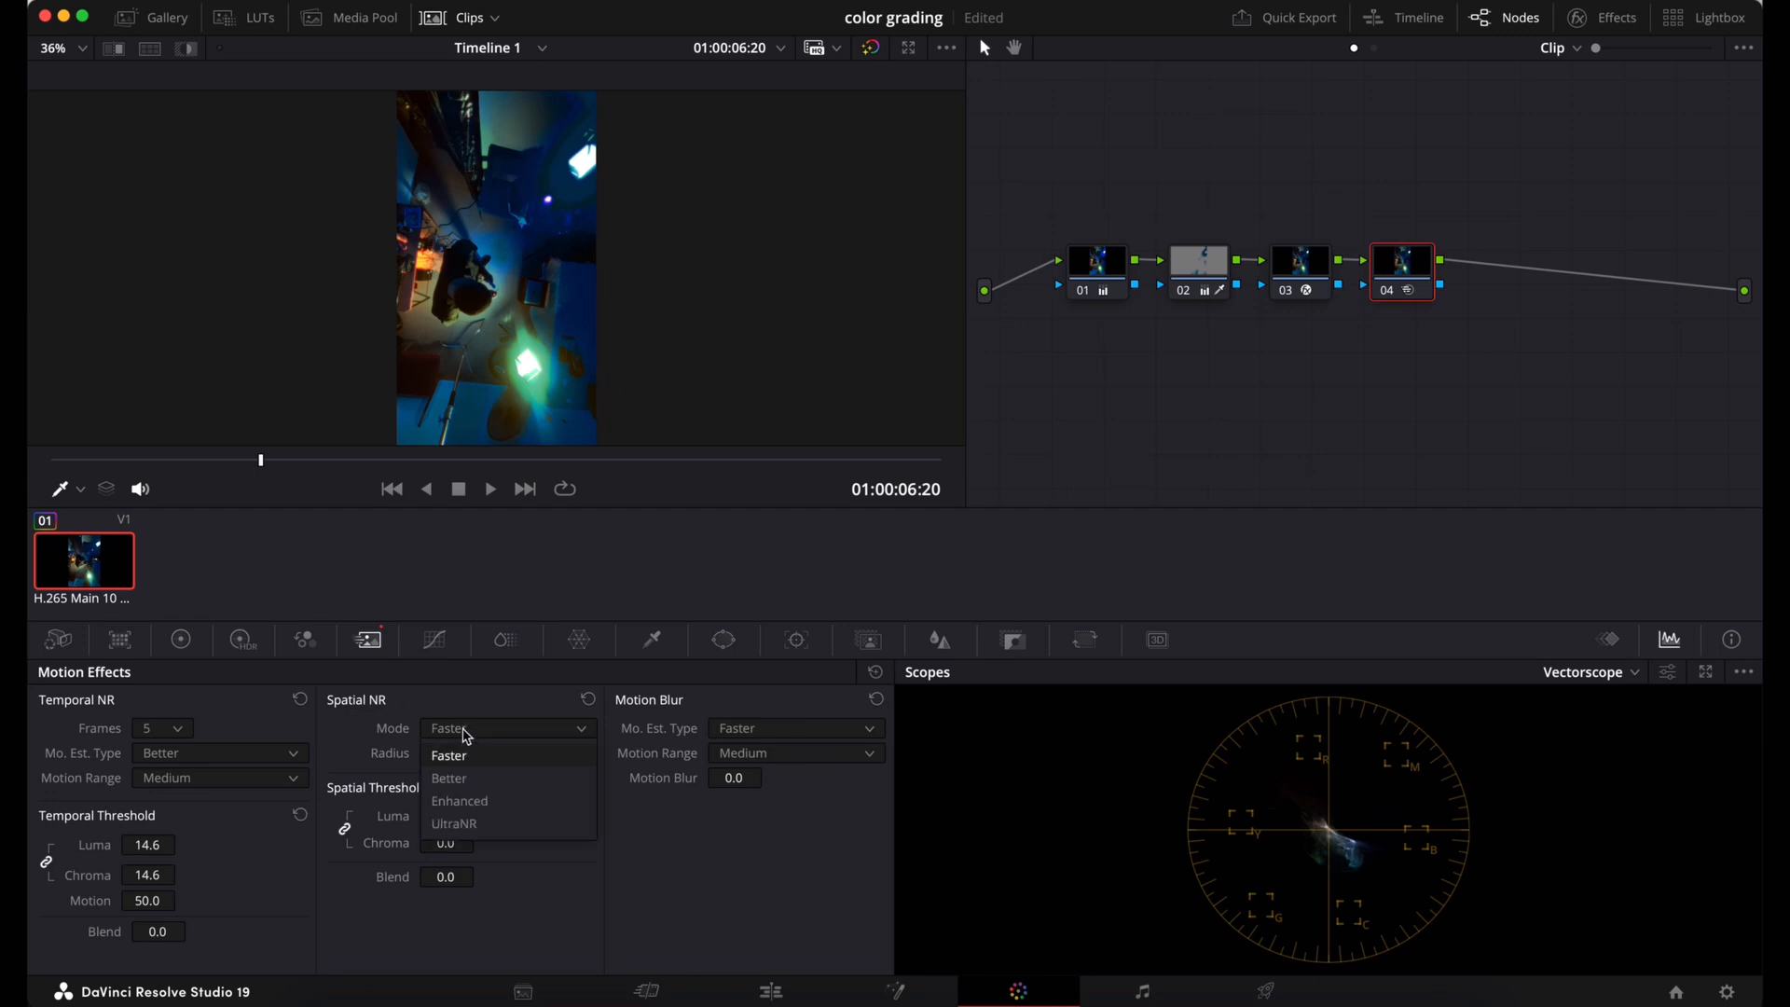
{"action": "left_click", "coordinate": [461, 789]}
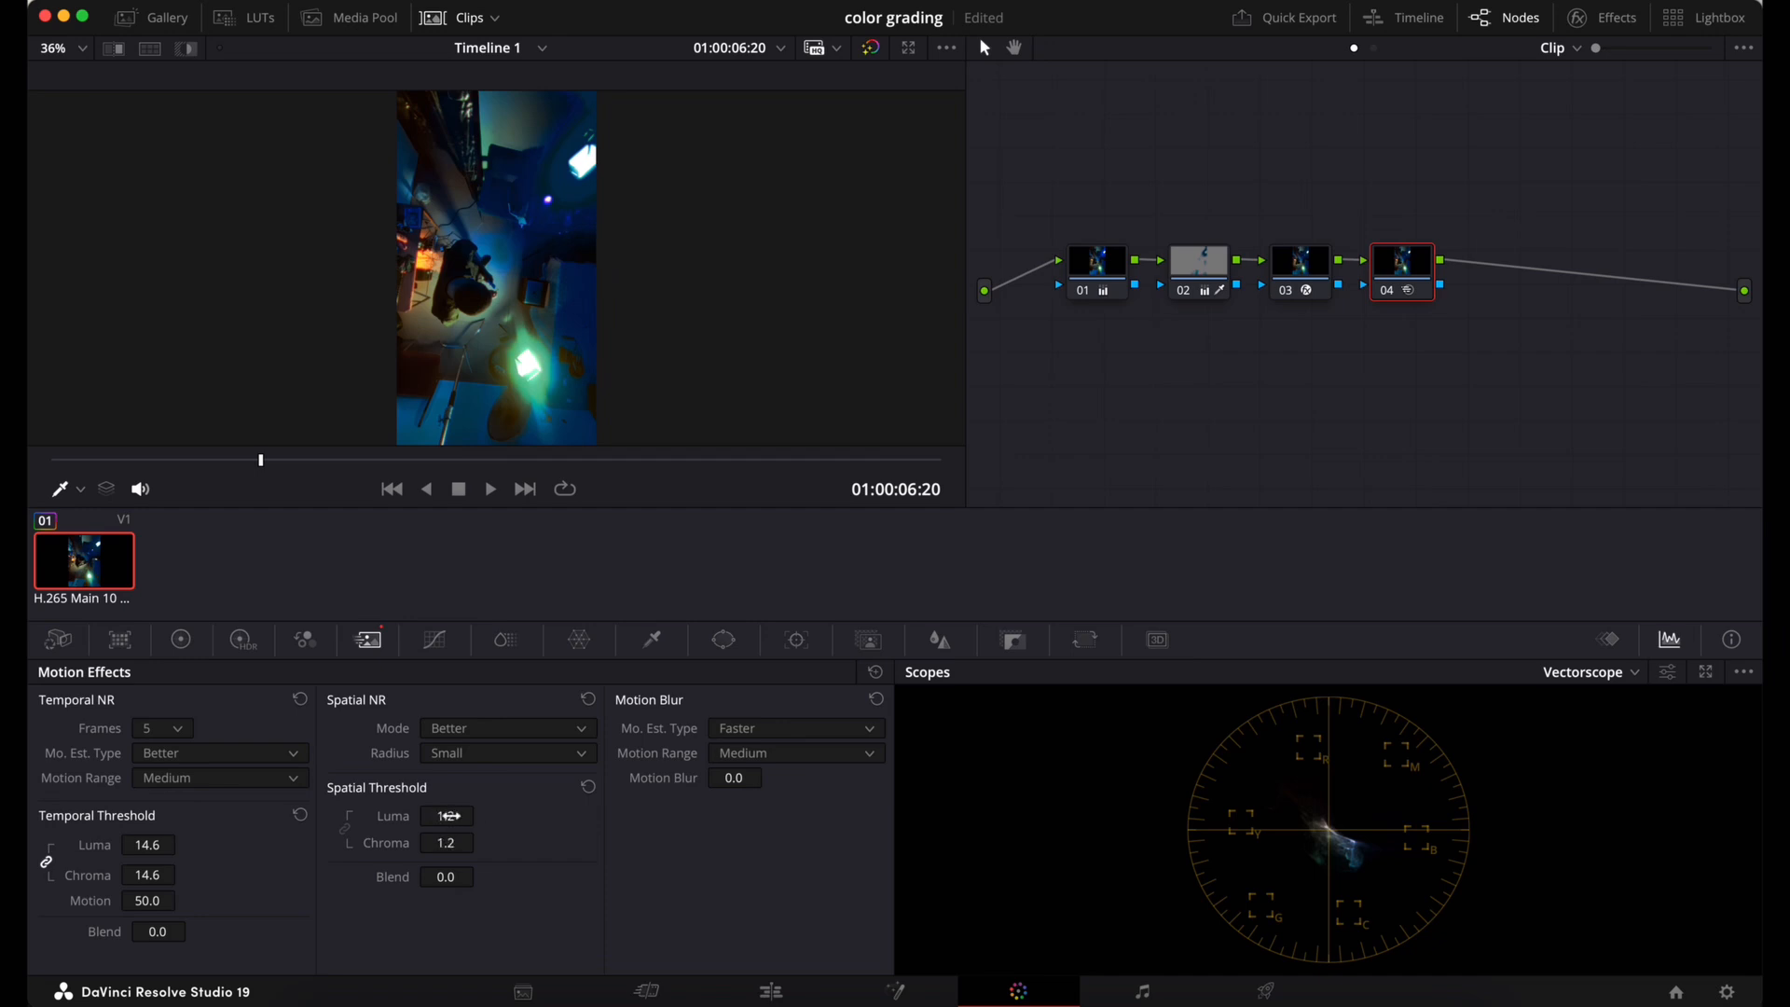
{"action": "left_click", "coordinate": [449, 816]}
{"action": "key", "text": "Return"}
{"action": "left_click", "coordinate": [544, 731]}
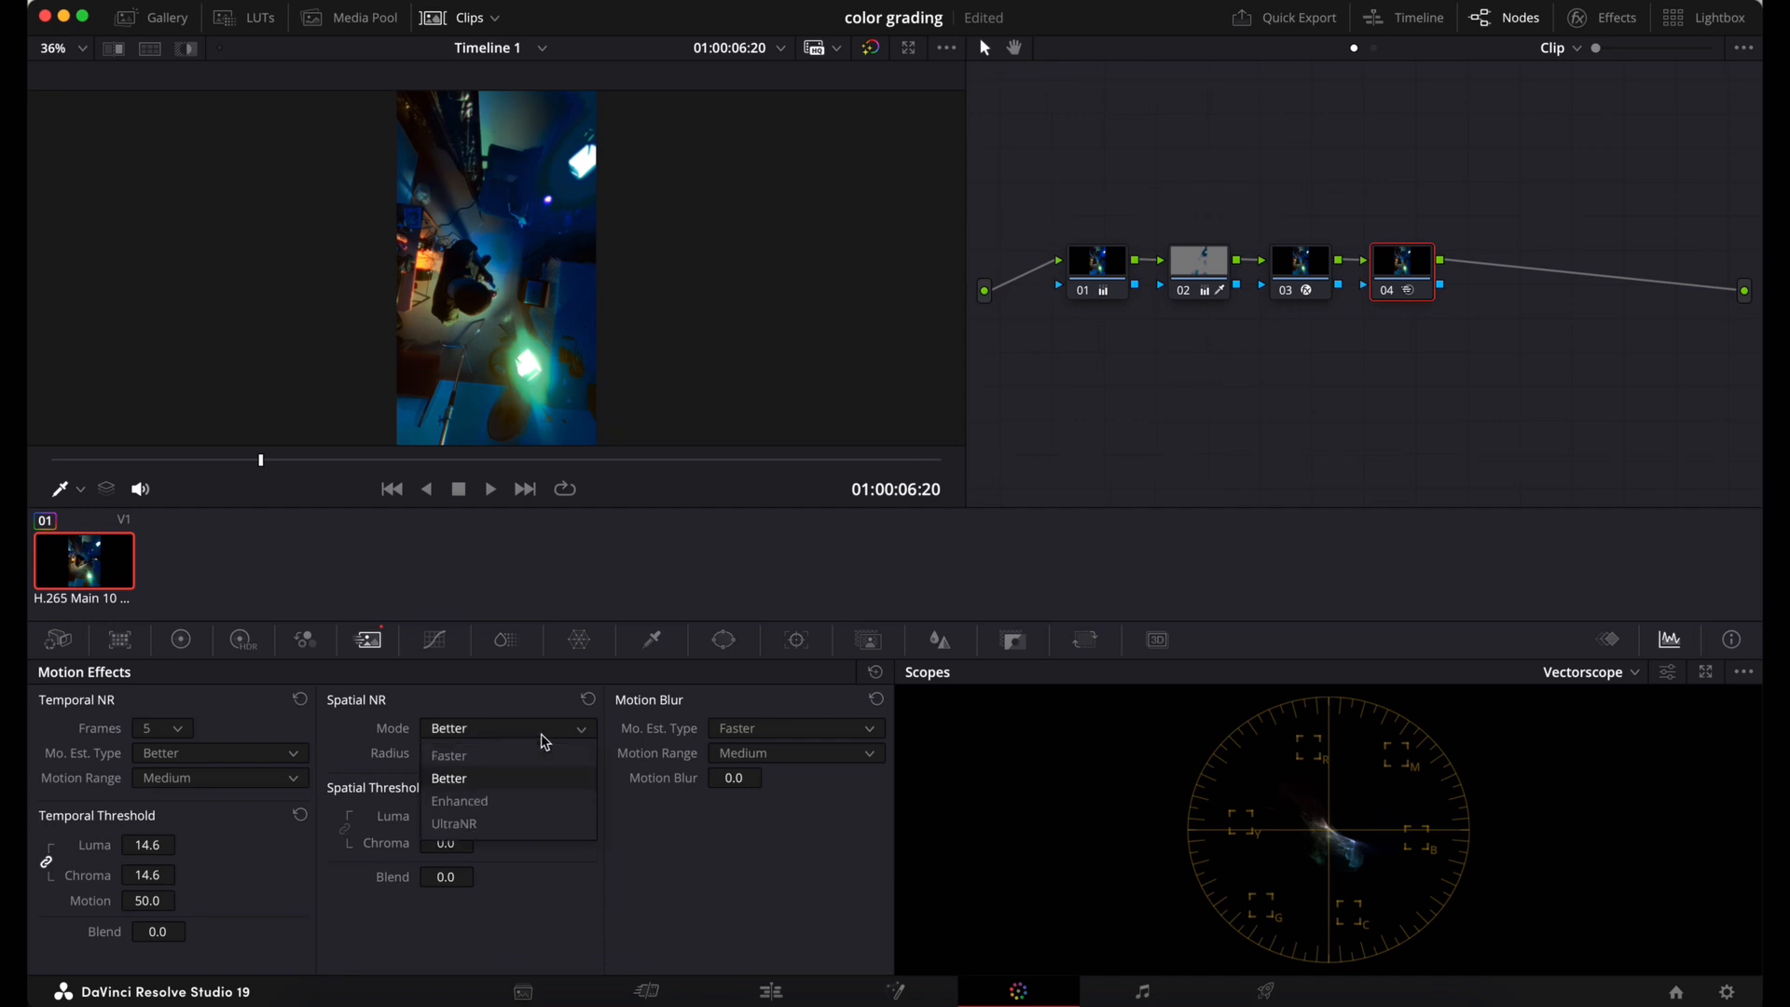
{"action": "left_click", "coordinate": [528, 761]}
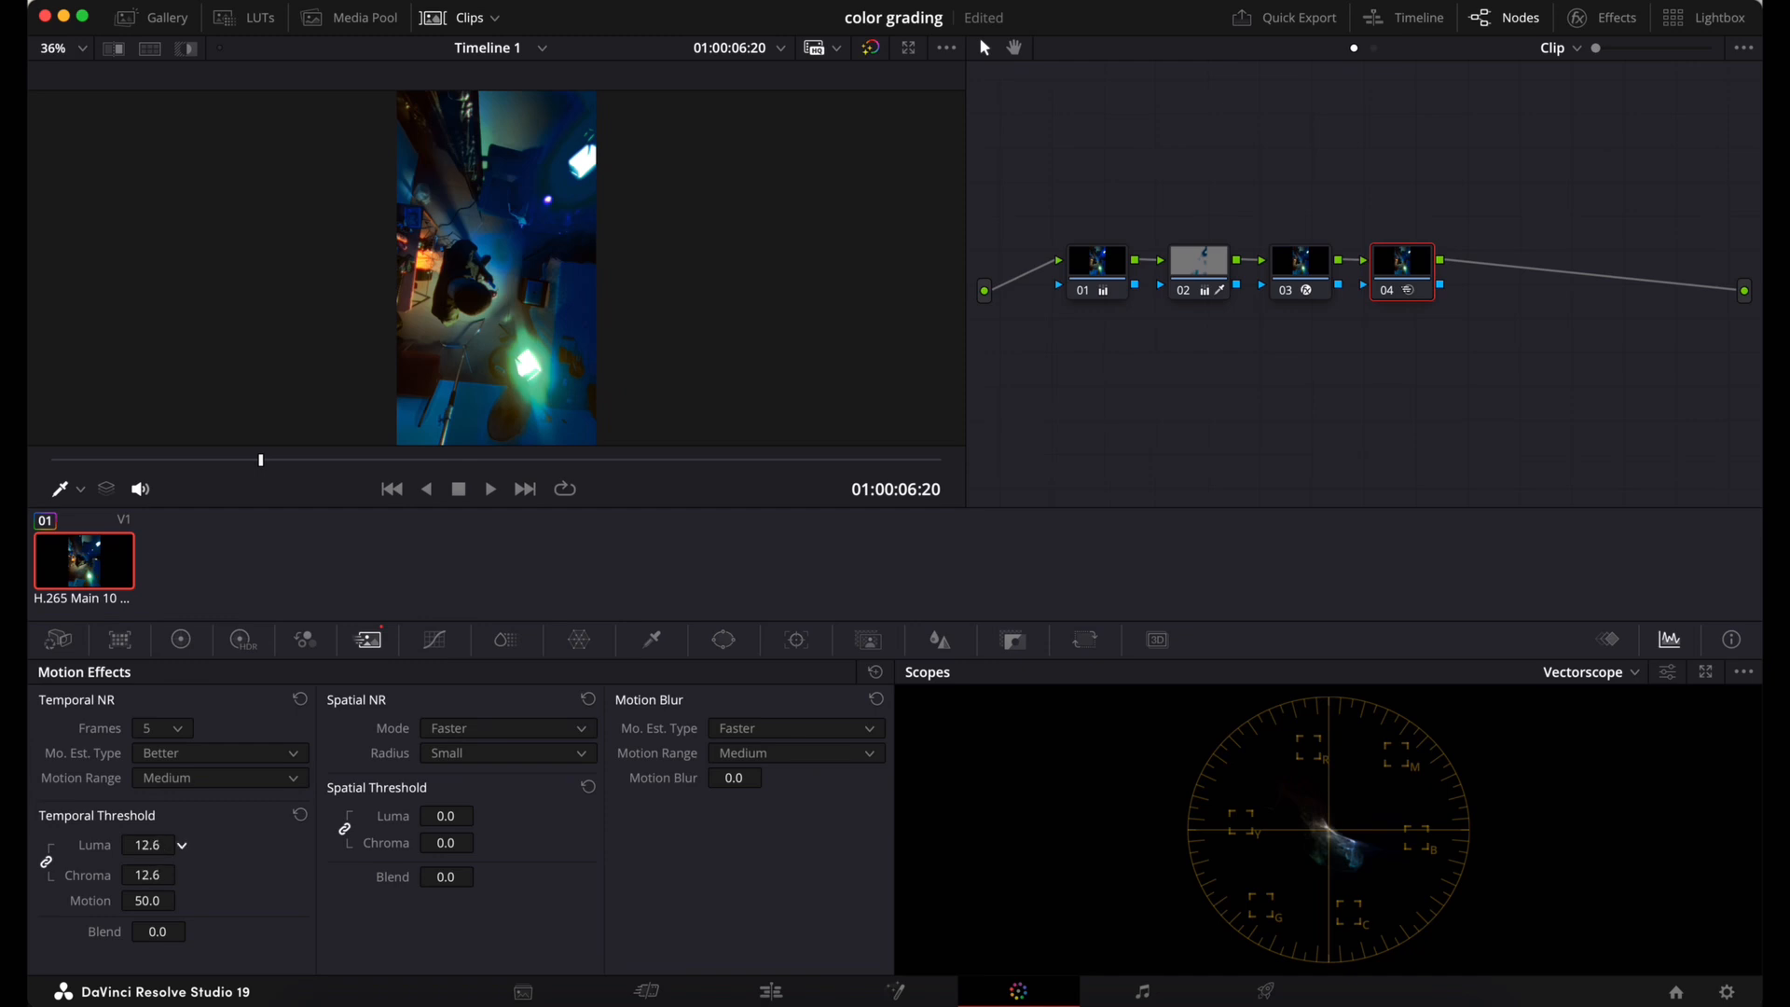
Set the linked temporal thresholds to 10.8, check playback from the timeline start on the Edit page, and save the project back on the Color page
{"action": "left_click_drag", "start_coordinate": [151, 846], "coordinate": [155, 846]}
{"action": "left_click", "coordinate": [779, 995]}
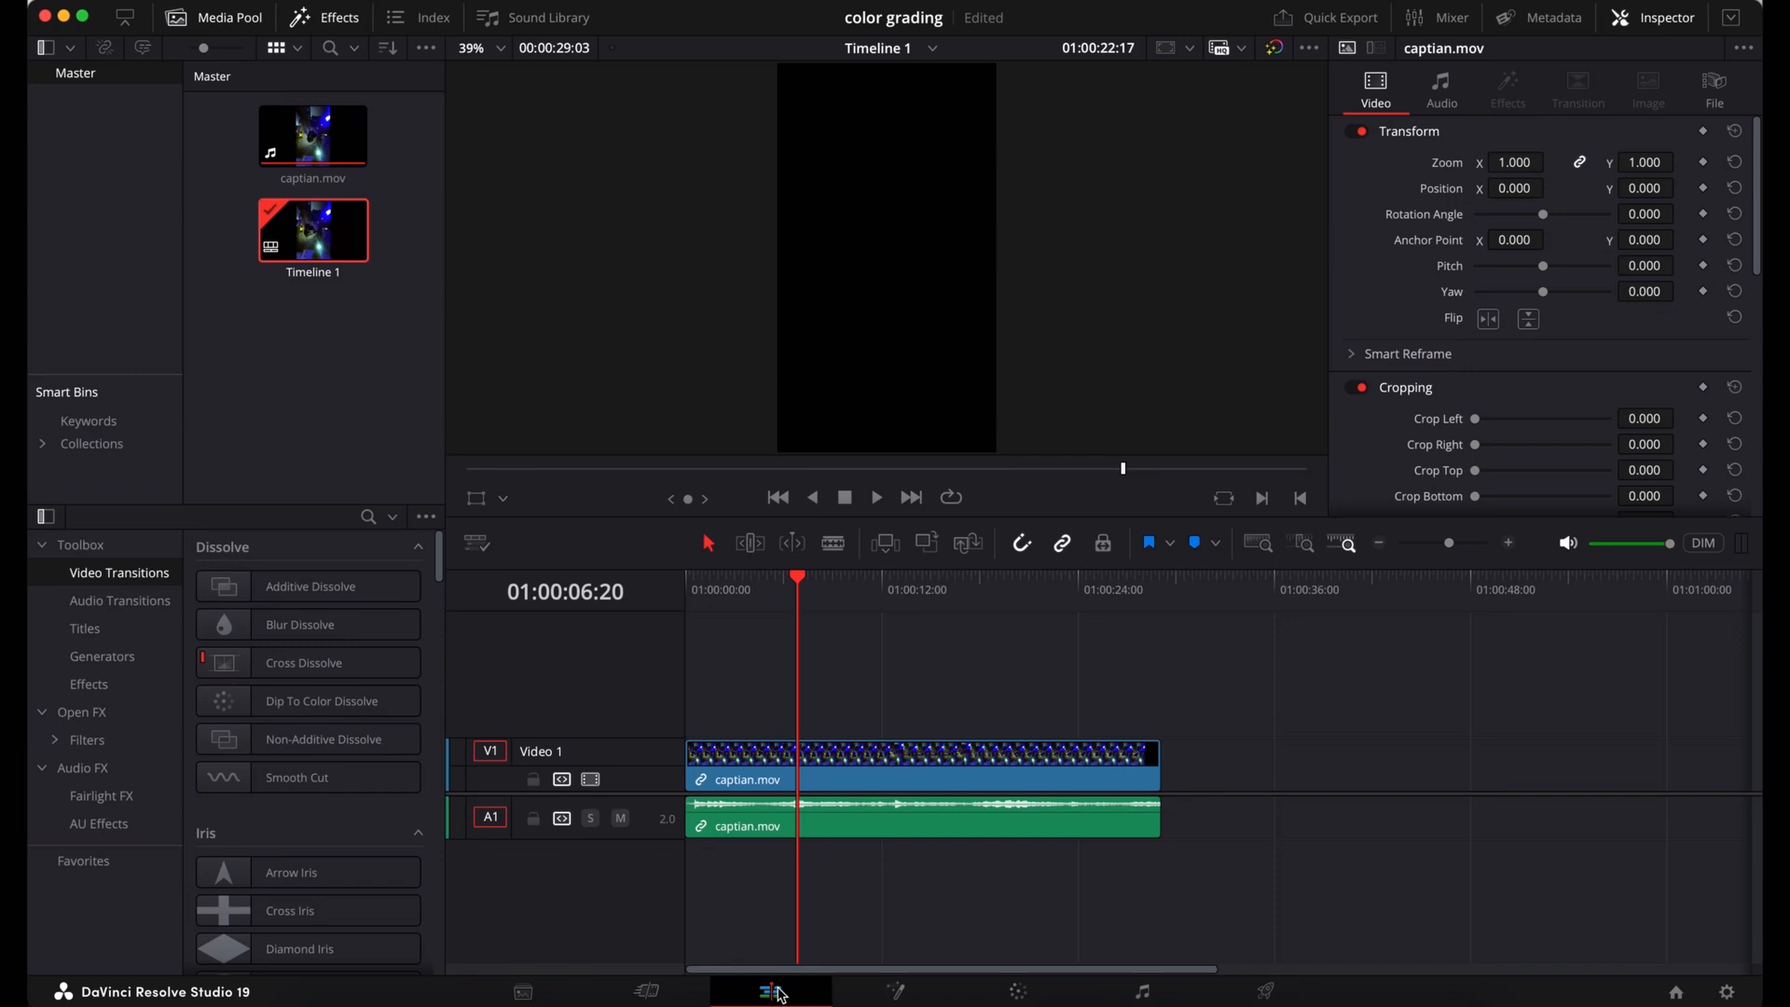
{"action": "left_click", "coordinate": [690, 587]}
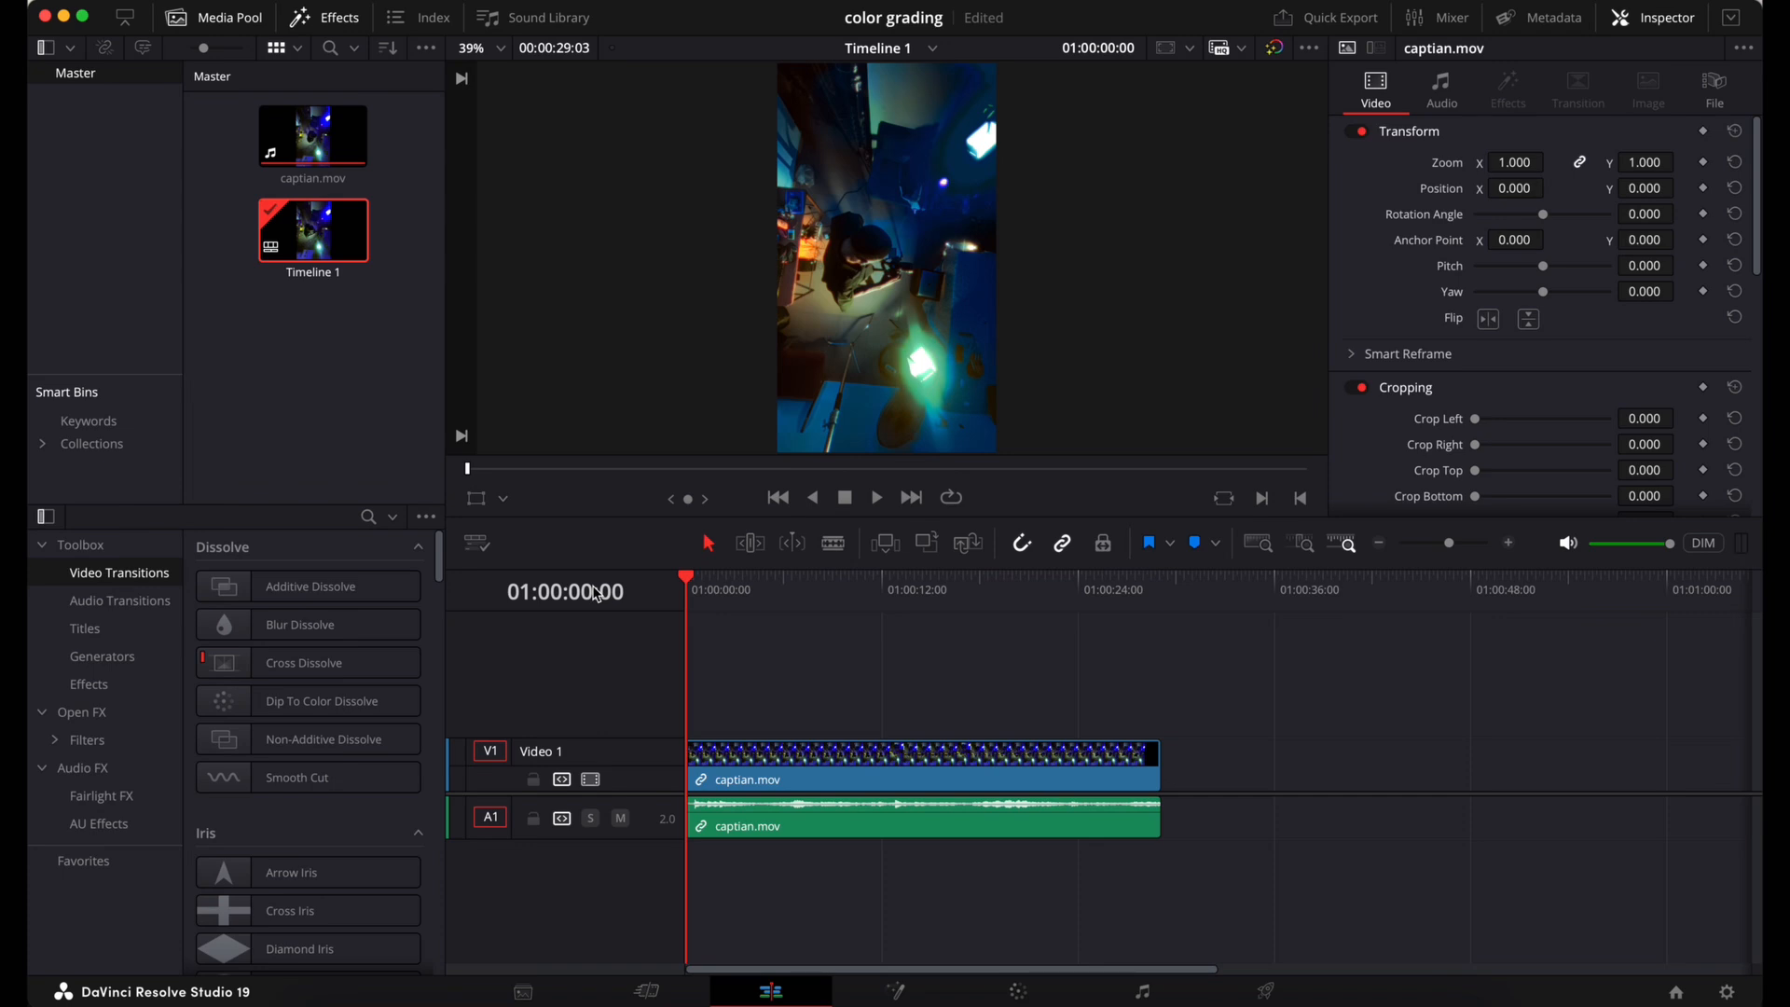
{"action": "key", "text": "space"}
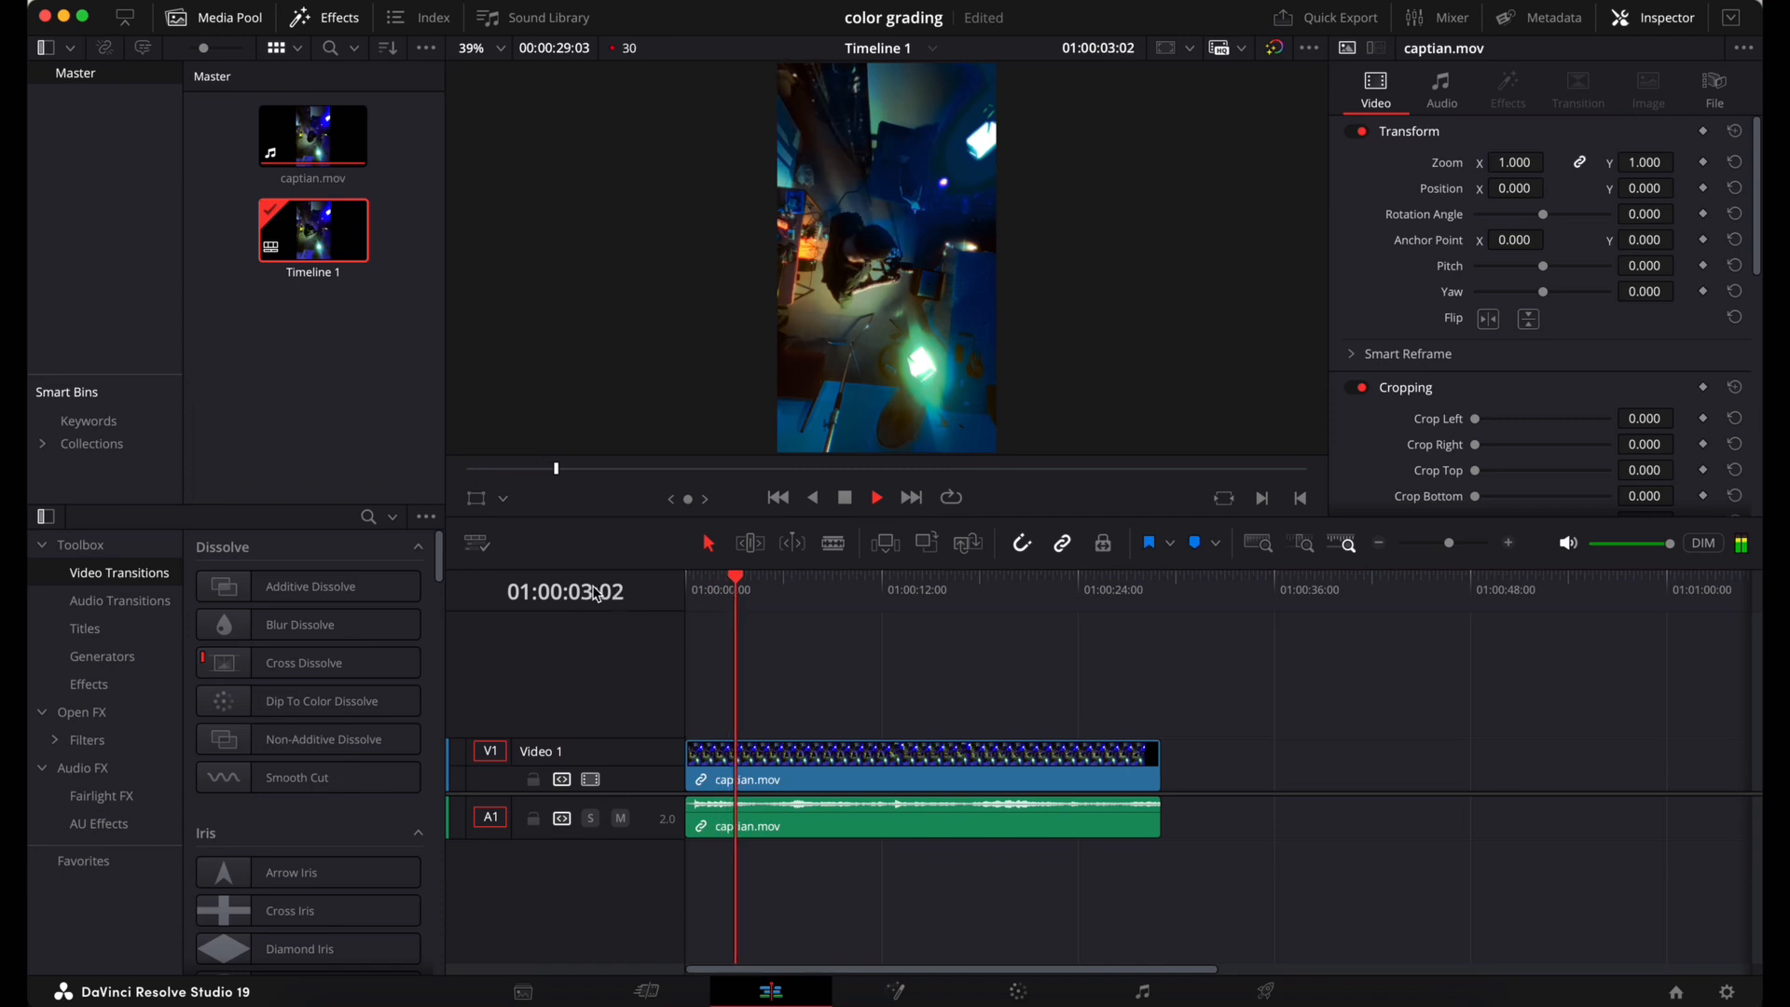
{"action": "key", "text": "shift+6"}
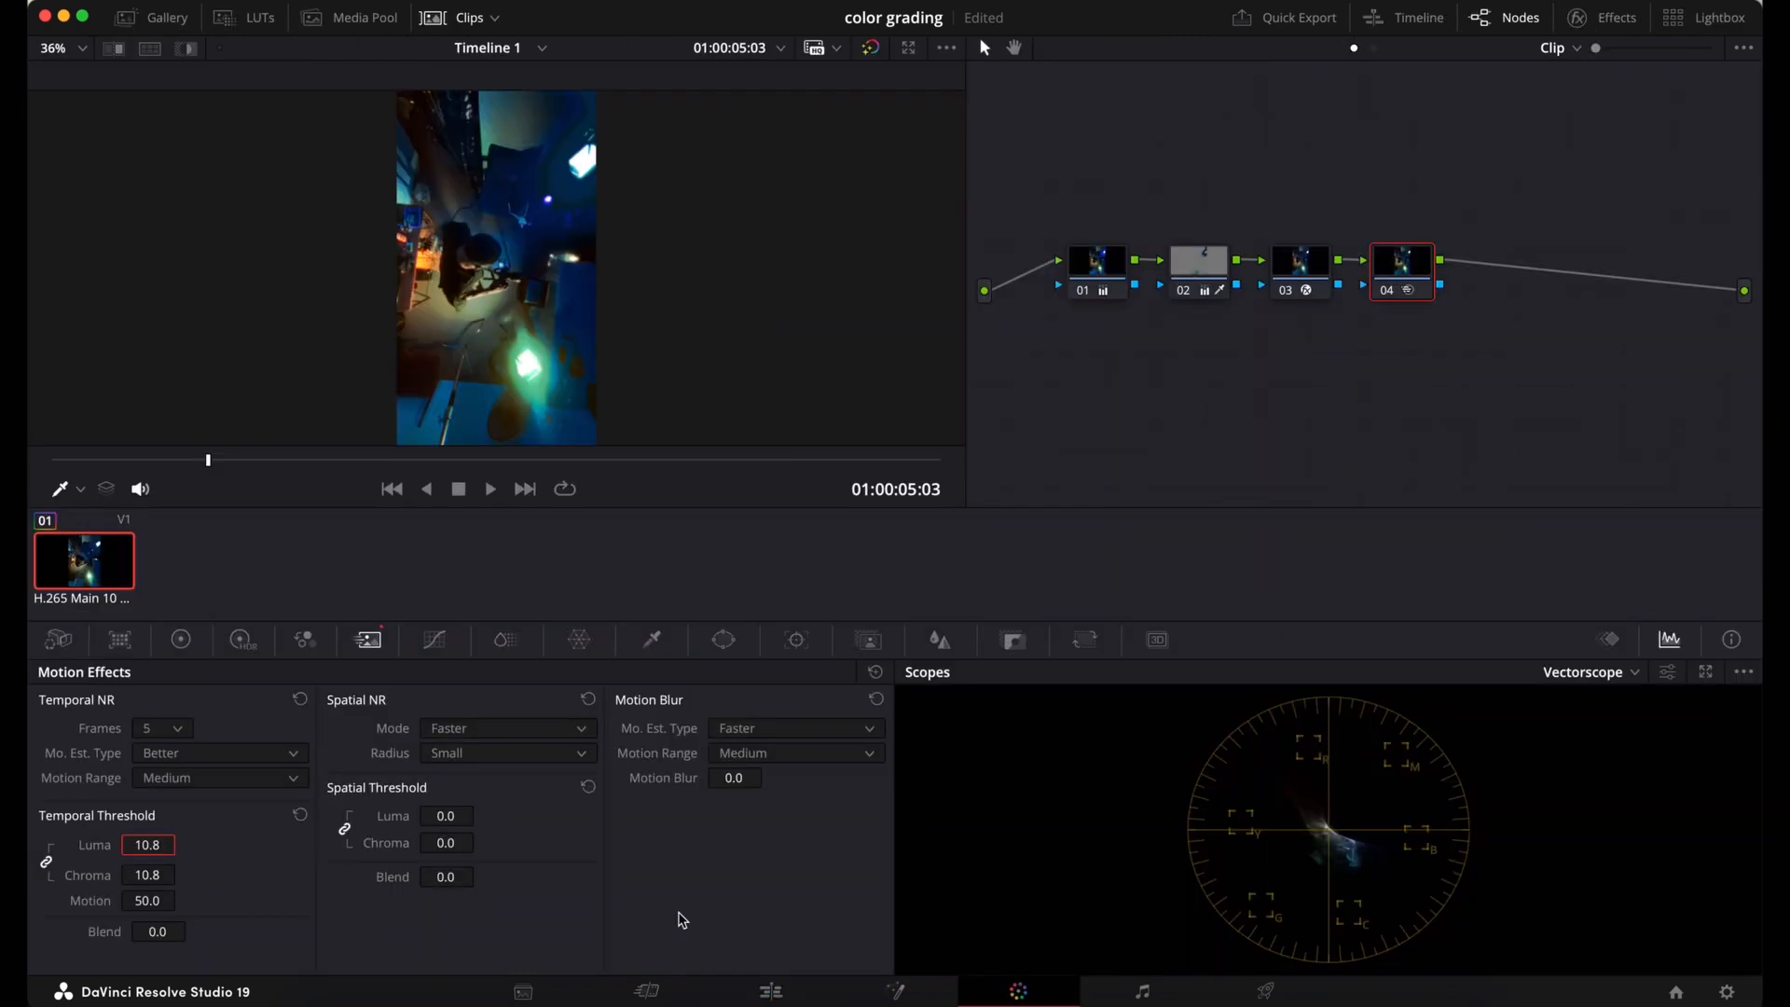
{"action": "key", "text": "super+s"}
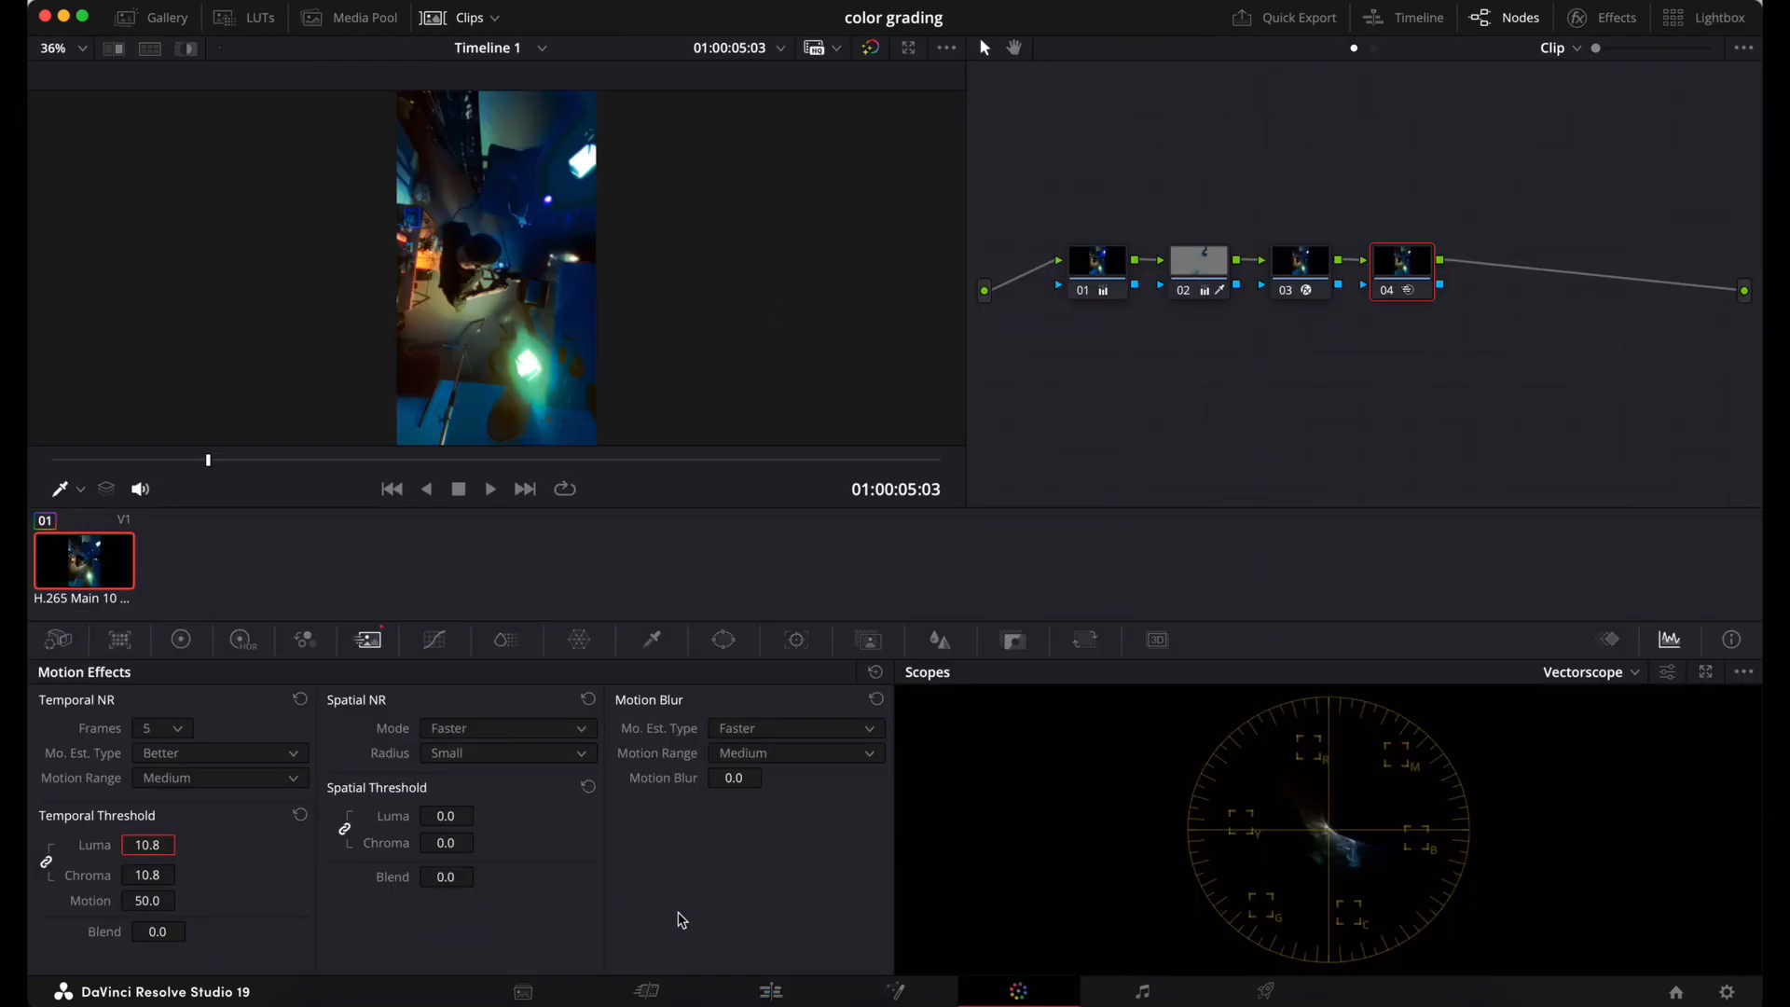